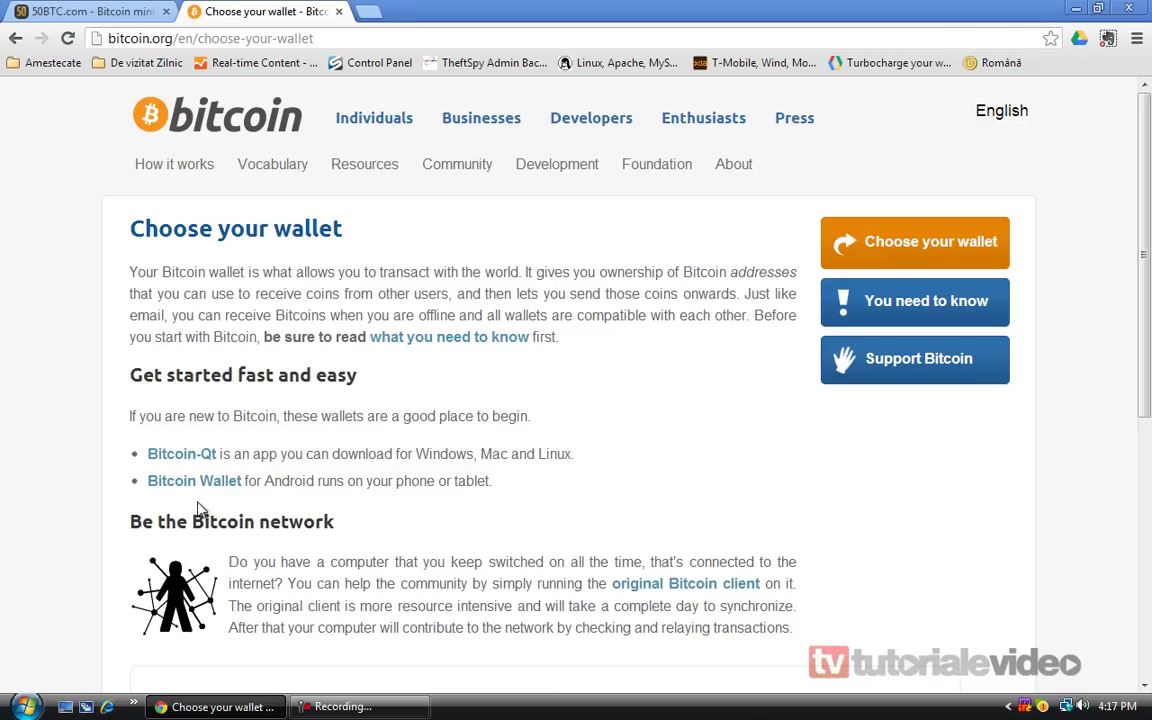
Open the Bitcoin-Qt download page from bitcoin.org's wallet list
click(188, 455)
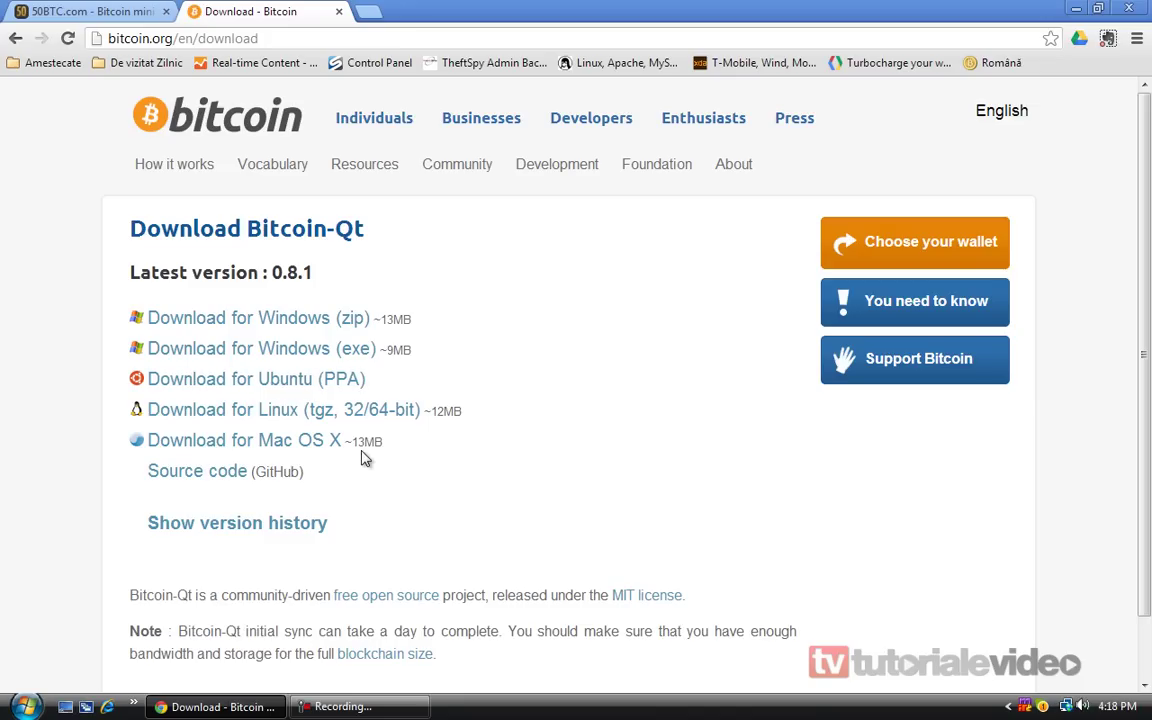
Download the Bitcoin-Qt 0.8.1 Windows zip from SourceForge
click(255, 319)
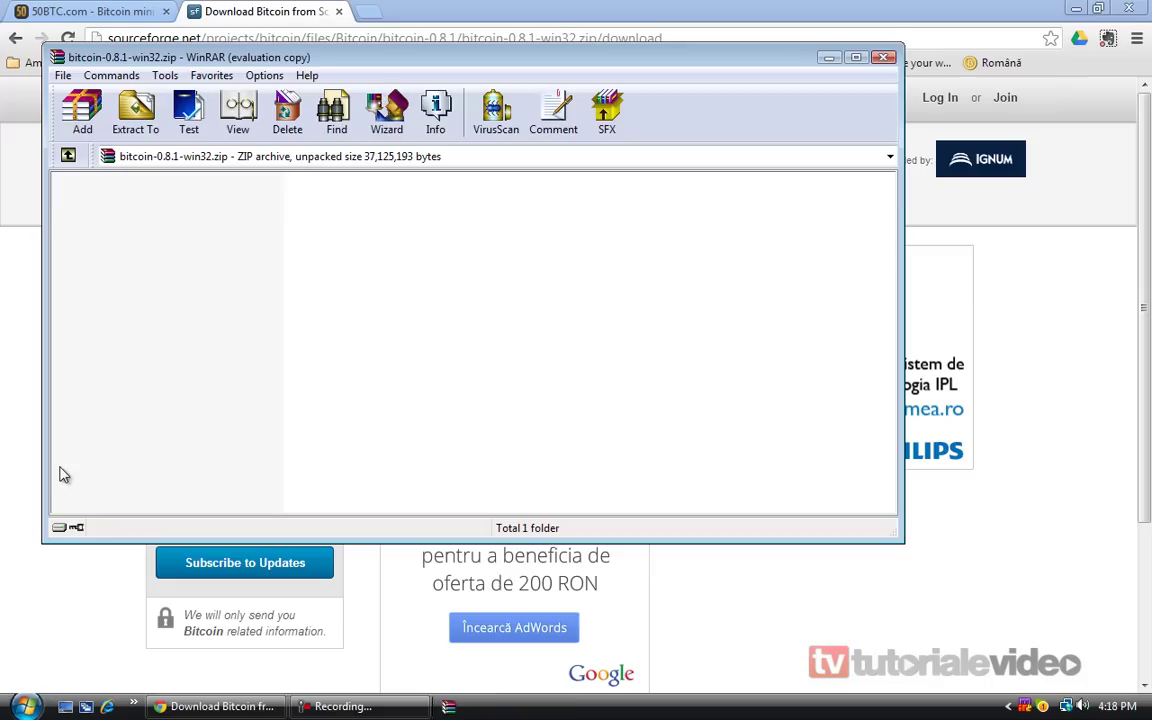
Extract the bitcoin-0.8.1-win32 folder from the archive to the Desktop
double_click(163, 221)
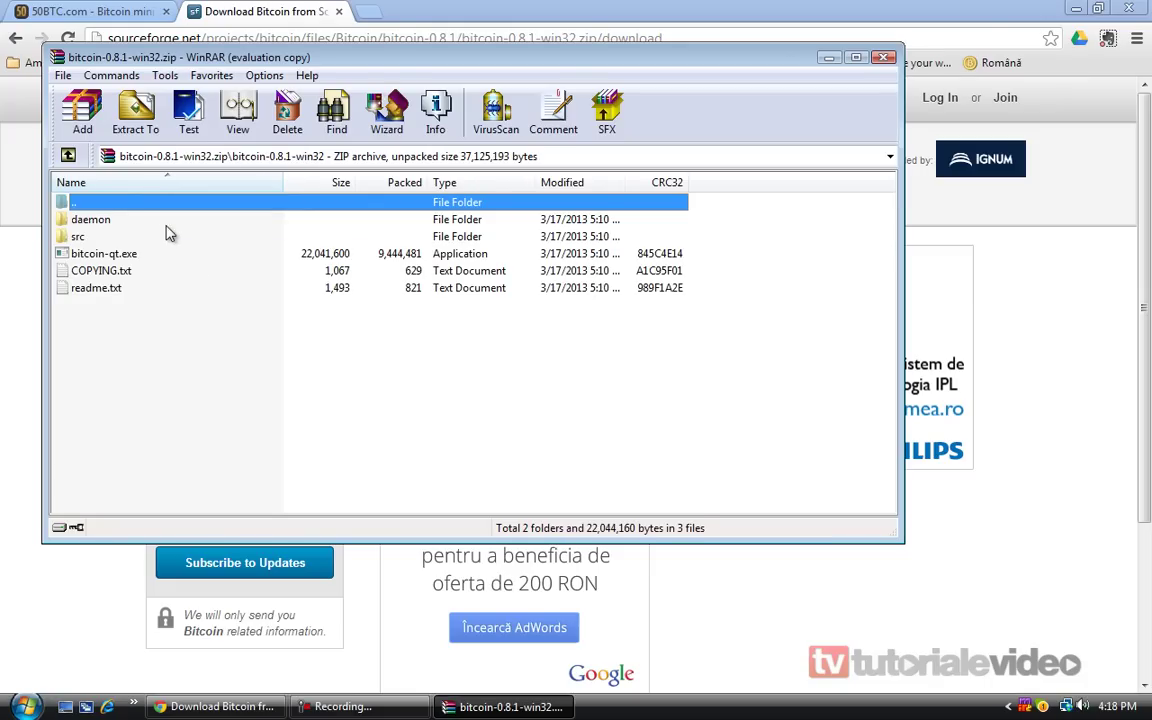
double_click(95, 202)
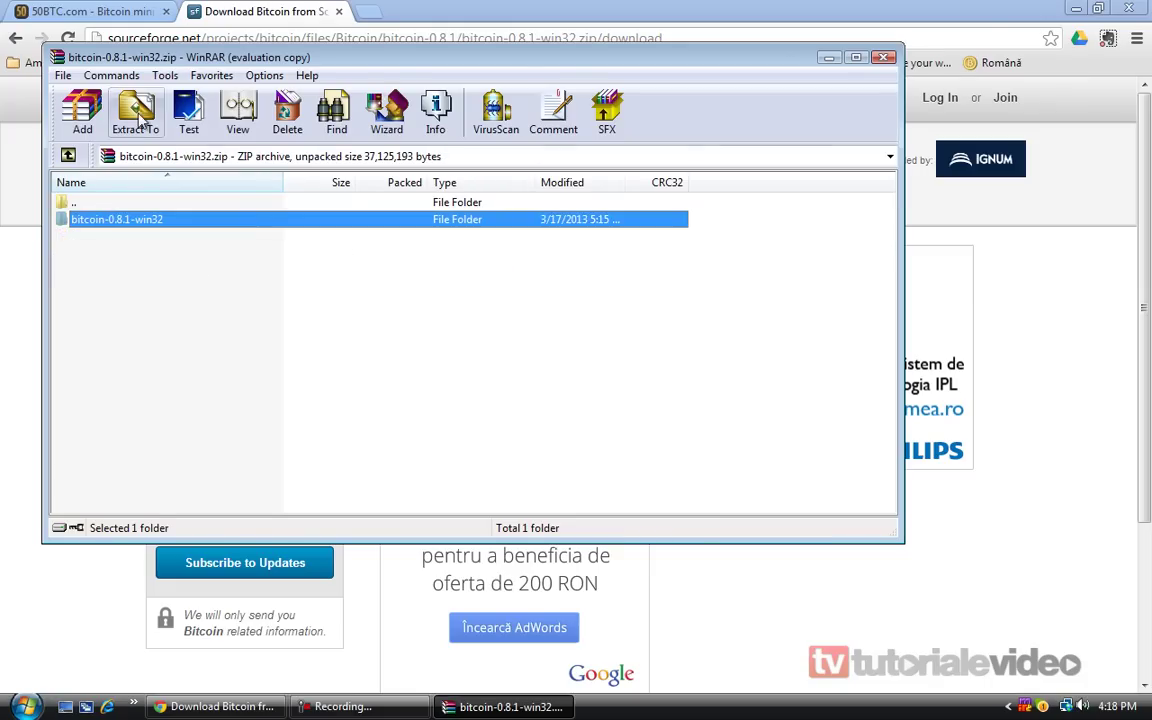
click(135, 112)
click(486, 195)
click(526, 484)
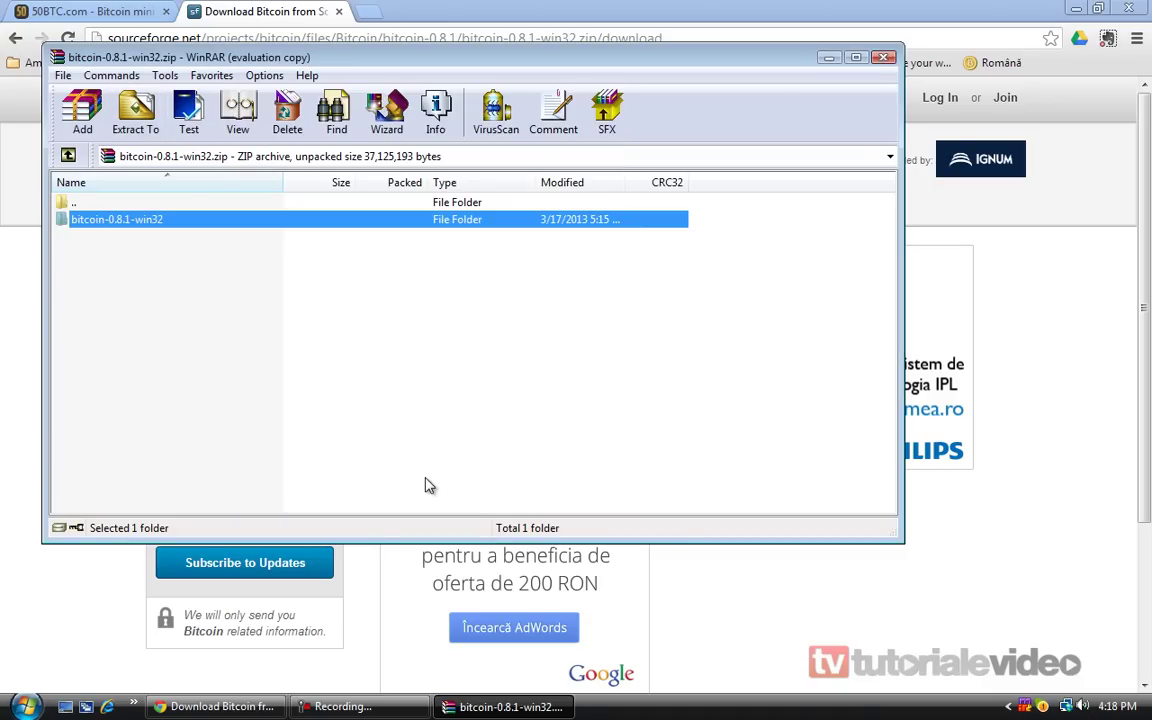
Close WinRAR and open the extracted folder, moving its window to the top
key(Escape)
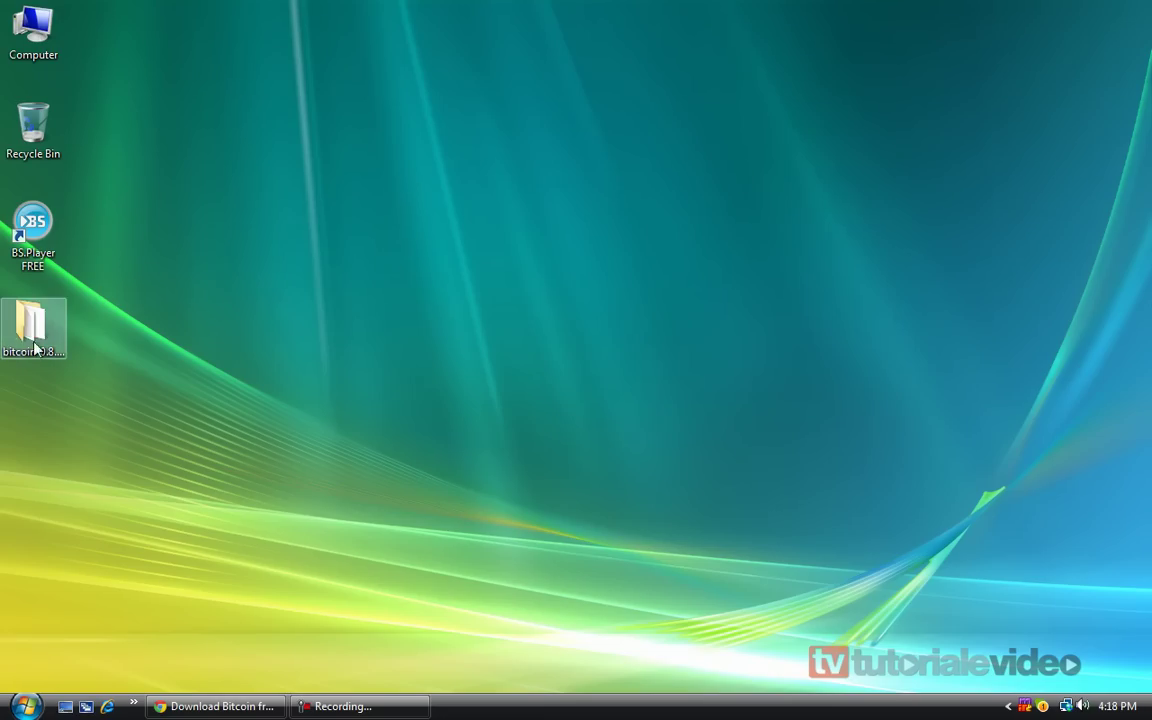
key(Return)
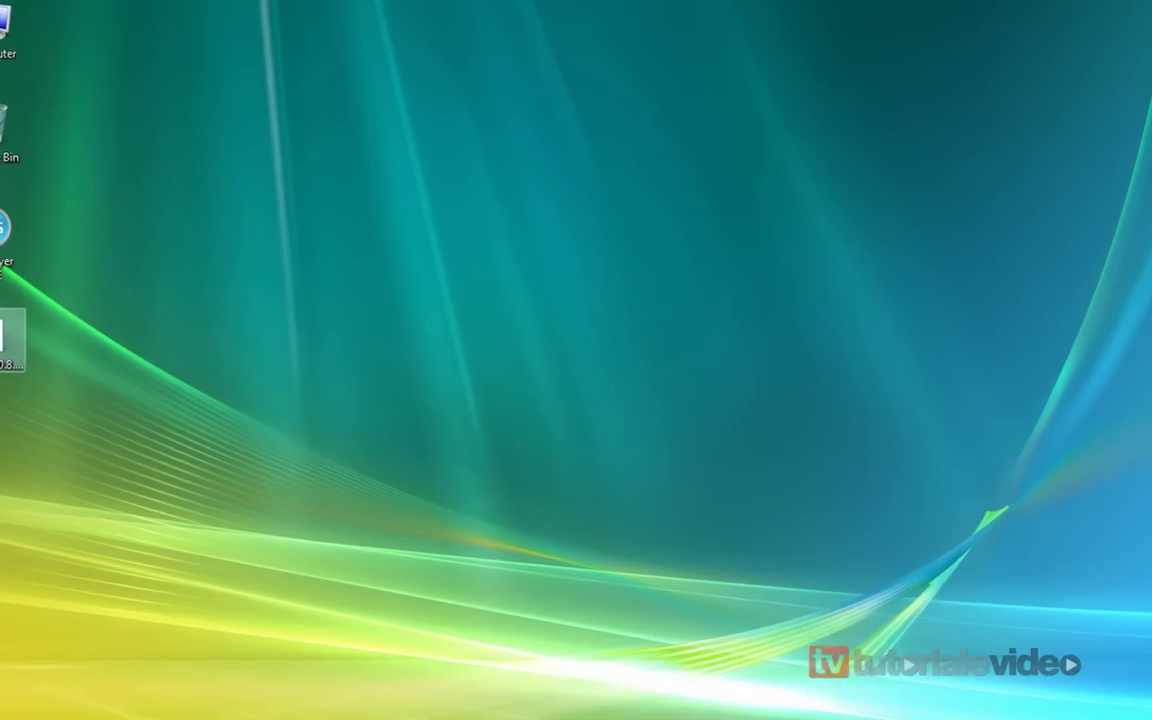
drag(450, 213, 705, 30)
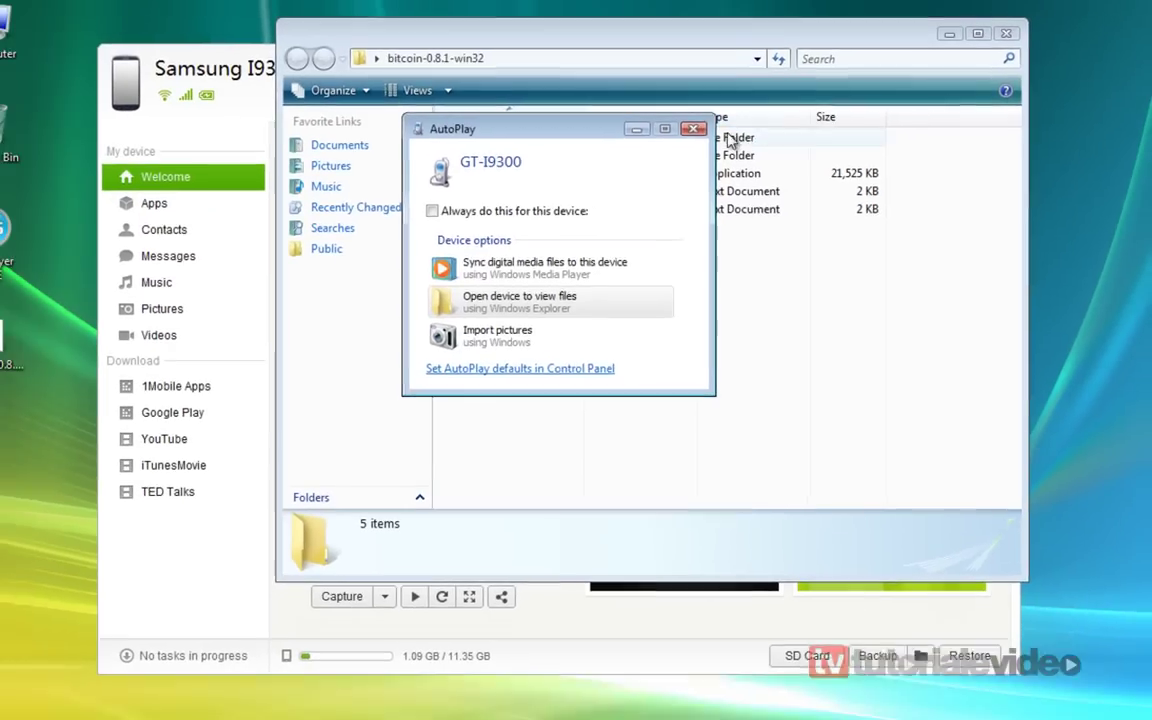
Dismiss AutoPlay and mirror the phone's screen full screen in SnapPea
click(628, 142)
click(940, 44)
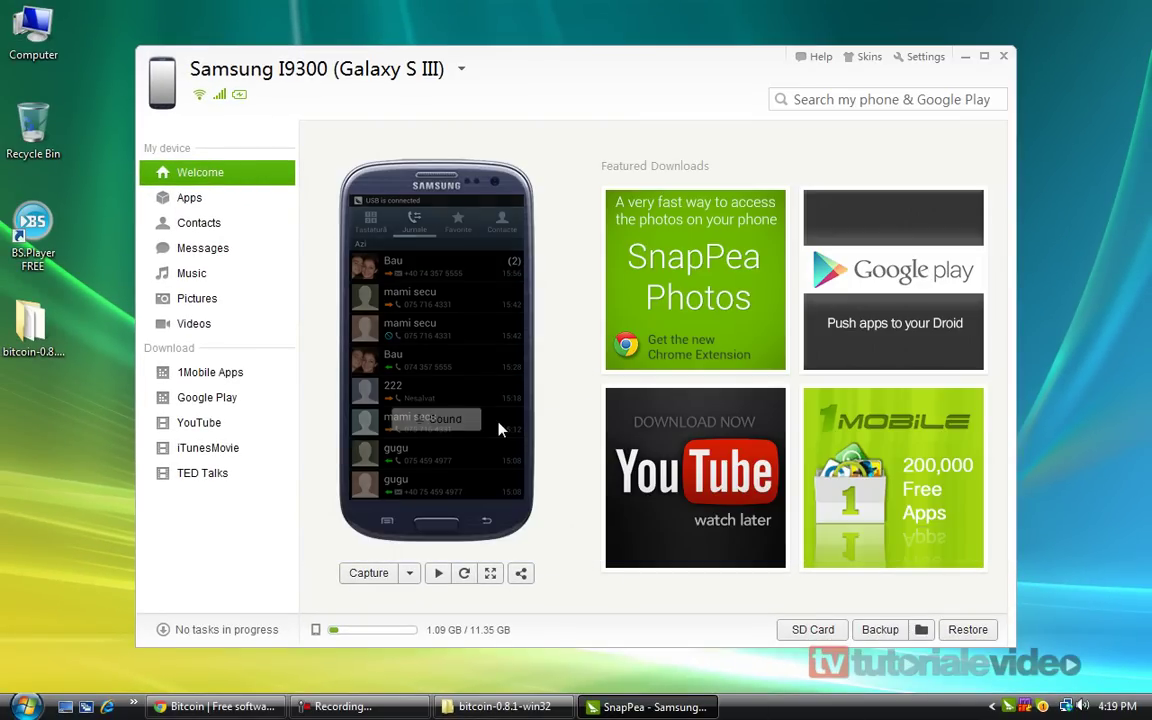
click(438, 574)
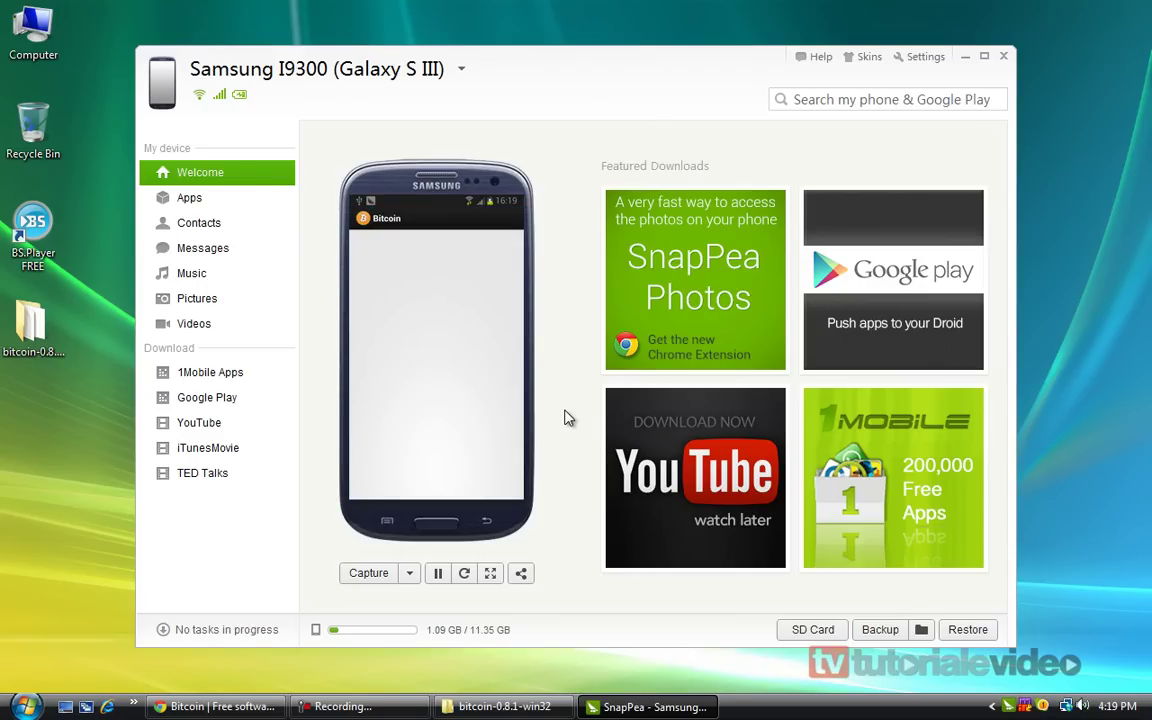
click(490, 573)
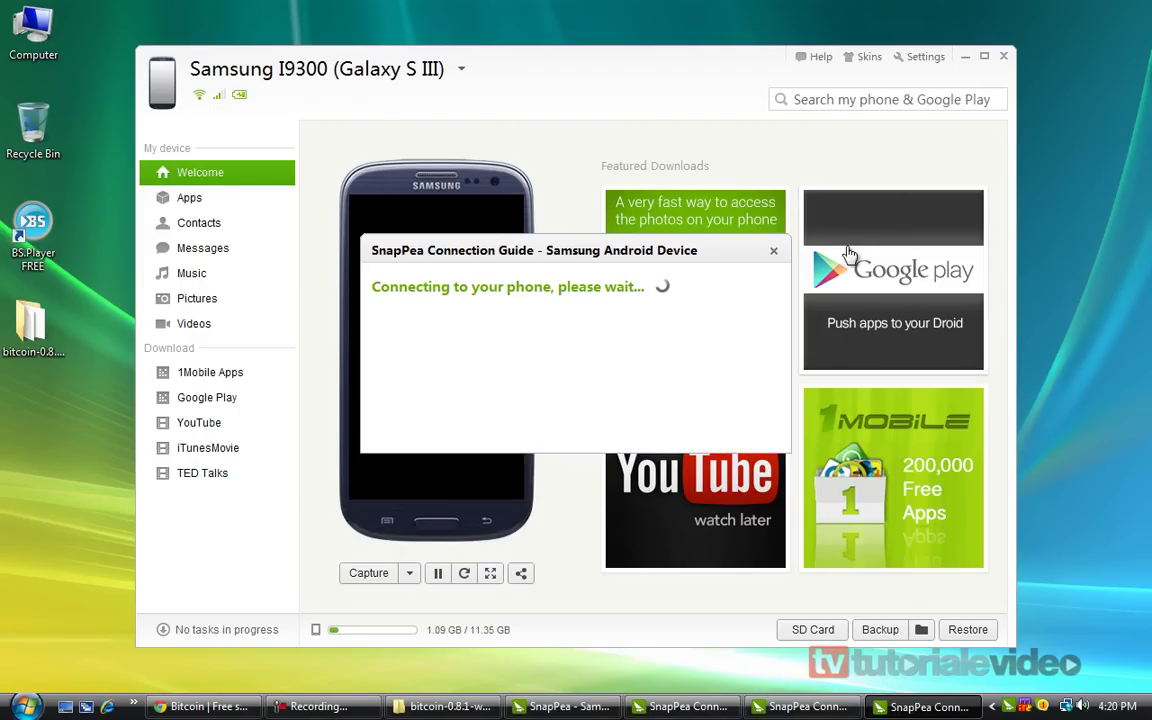
Close the connection guide, minimize SnapPea and restore the bitcoin-0.8.1-win32 folder
click(774, 253)
click(965, 56)
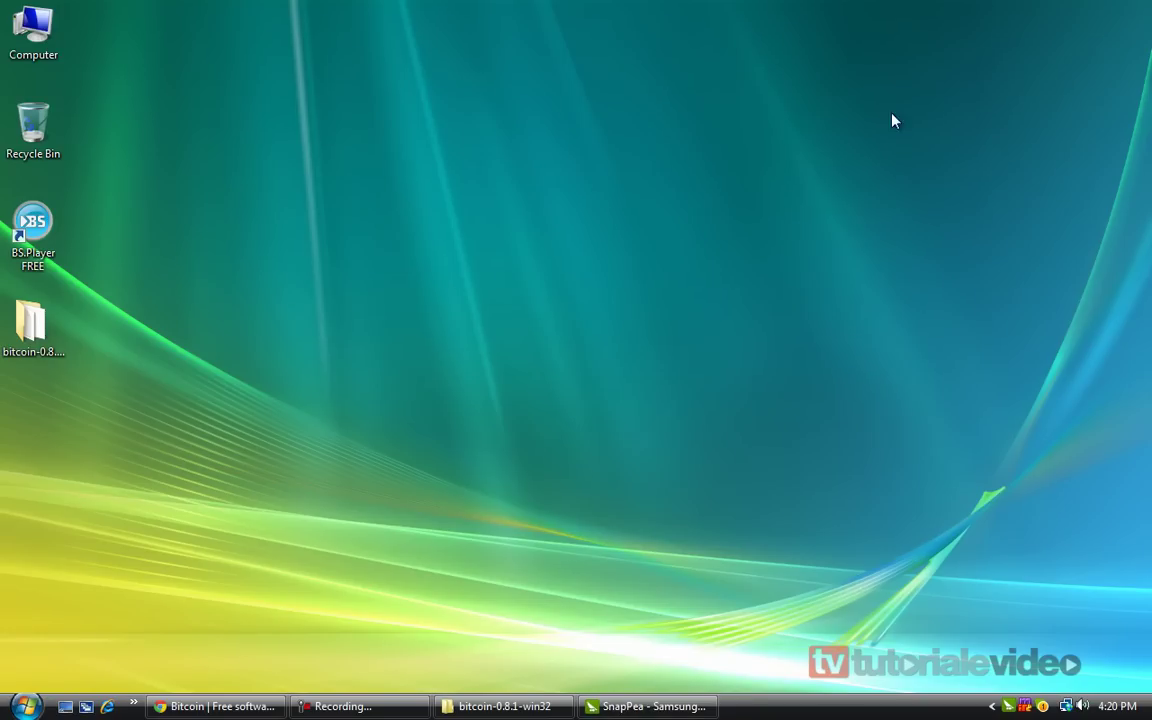
click(505, 706)
Launch bitcoin-qt, get past the firewall alert, and close the folder window
drag(503, 169, 586, 380)
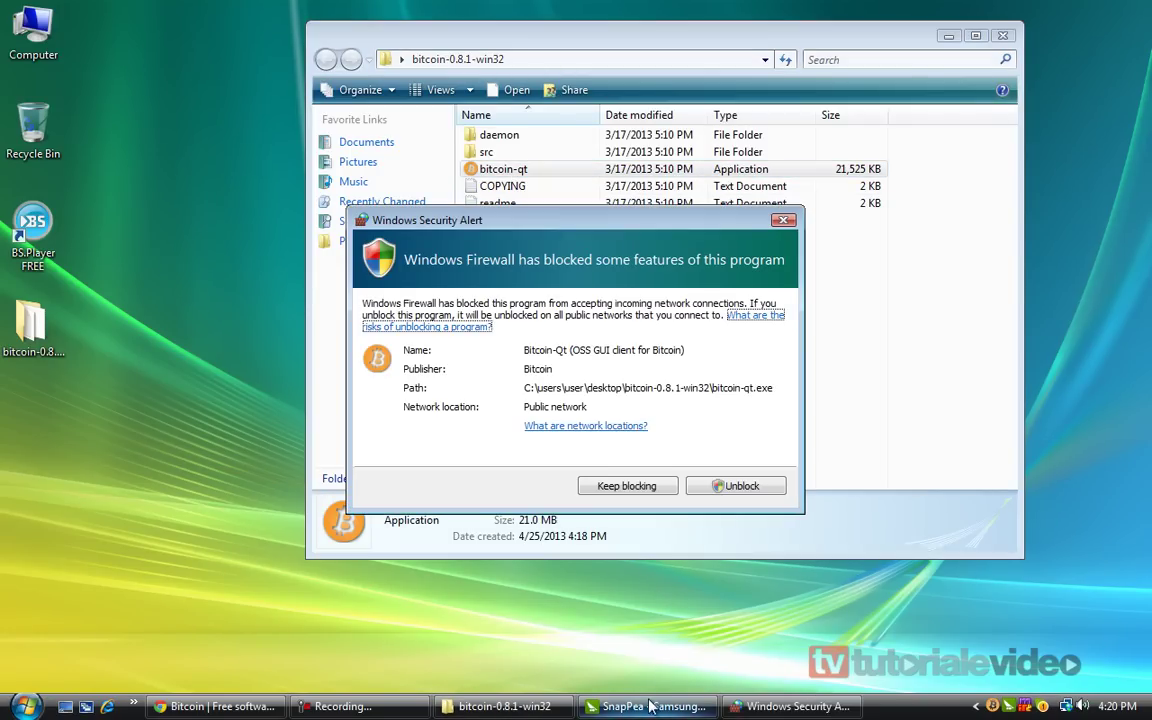
click(730, 484)
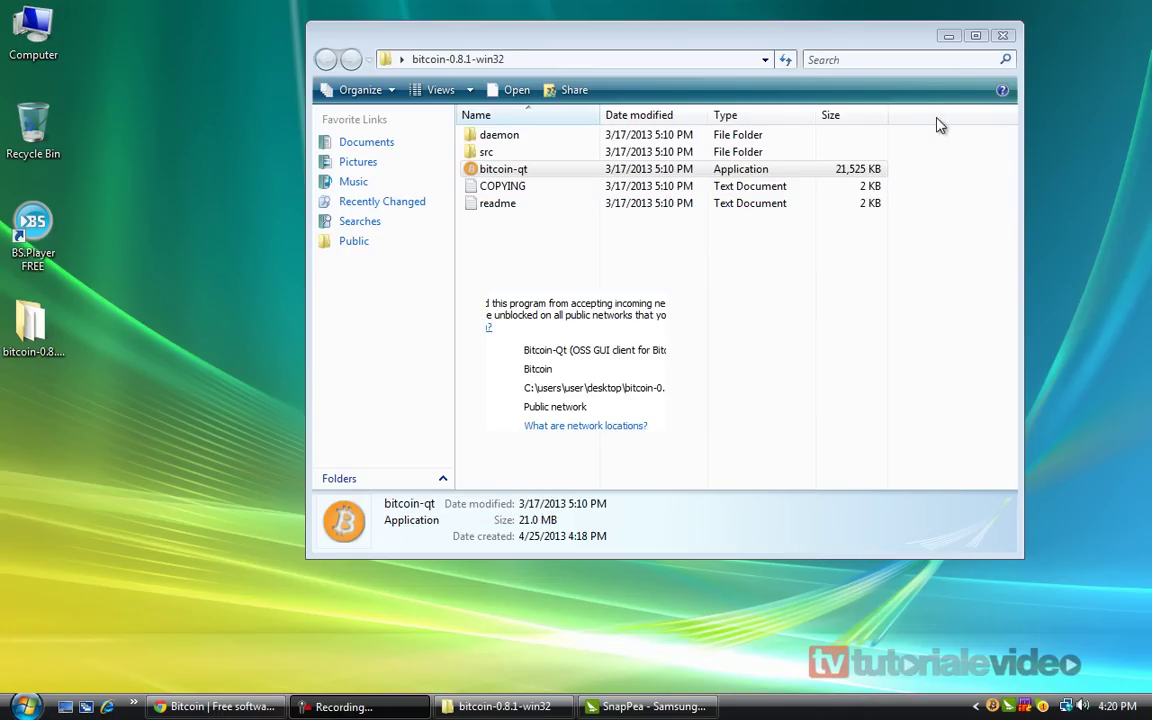
click(1002, 35)
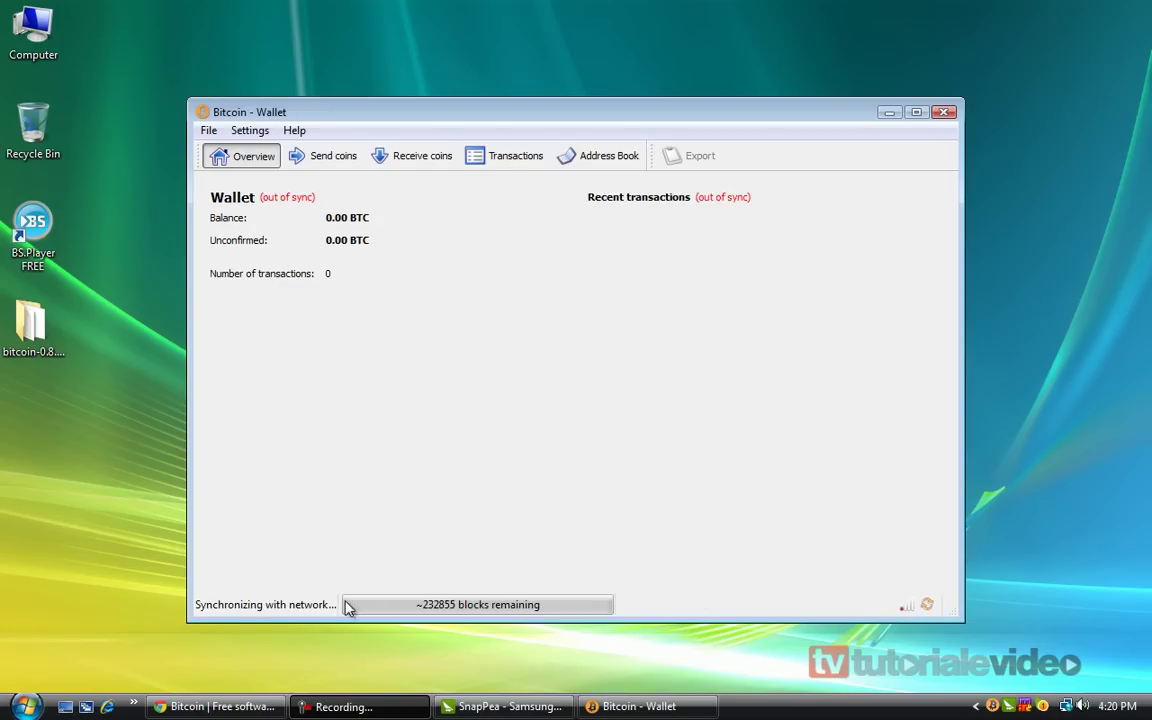
Let the blockchain sync, then switch Bitcoin-Qt to the Transactions view
mouse_move(240, 608)
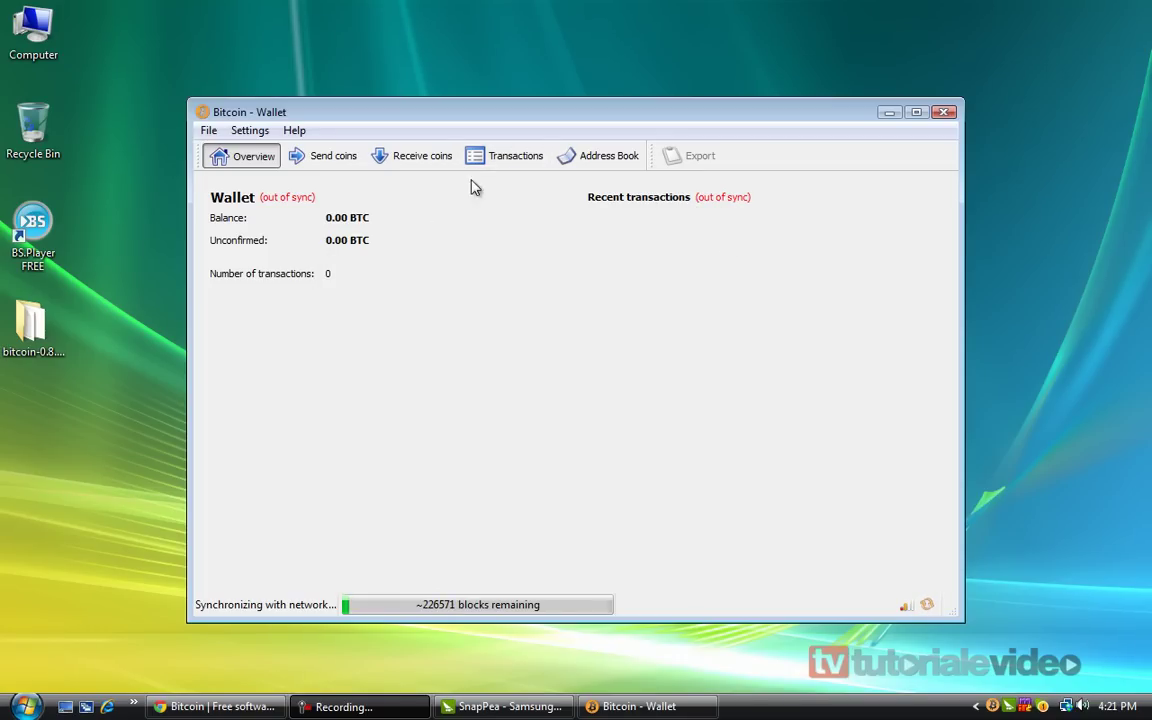
click(507, 160)
Browse the wallet's Receive coins, Overview and Transactions pages, then return to Chrome
click(412, 157)
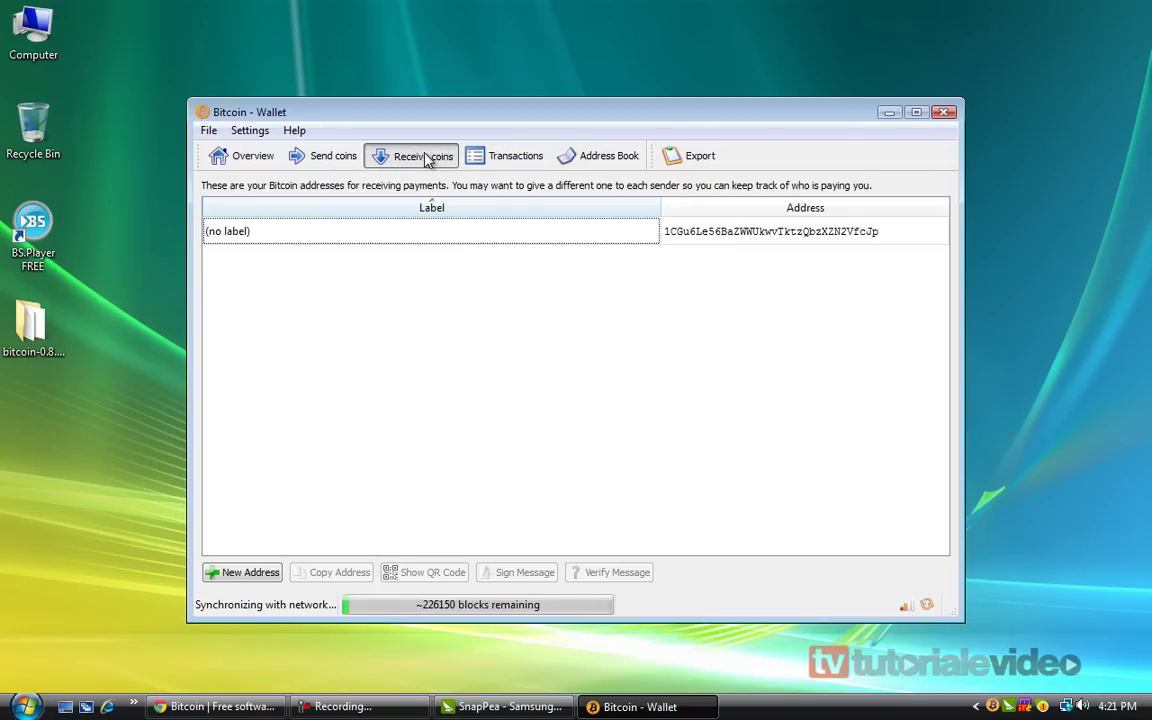
click(810, 240)
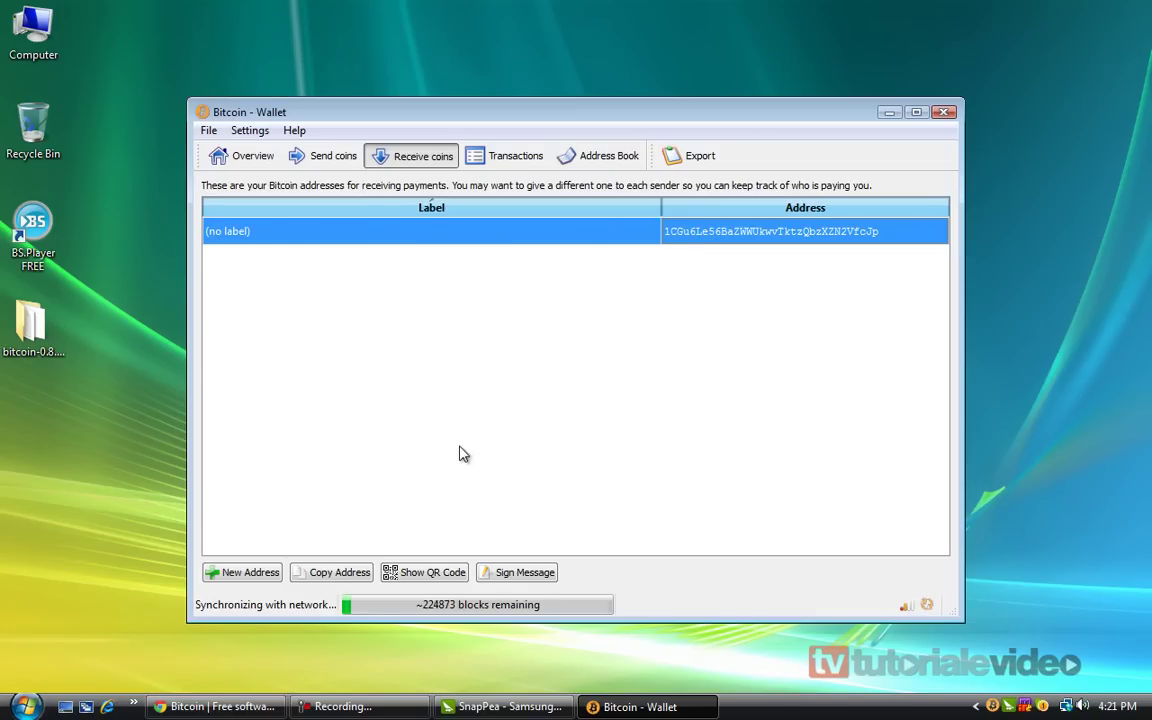
click(252, 157)
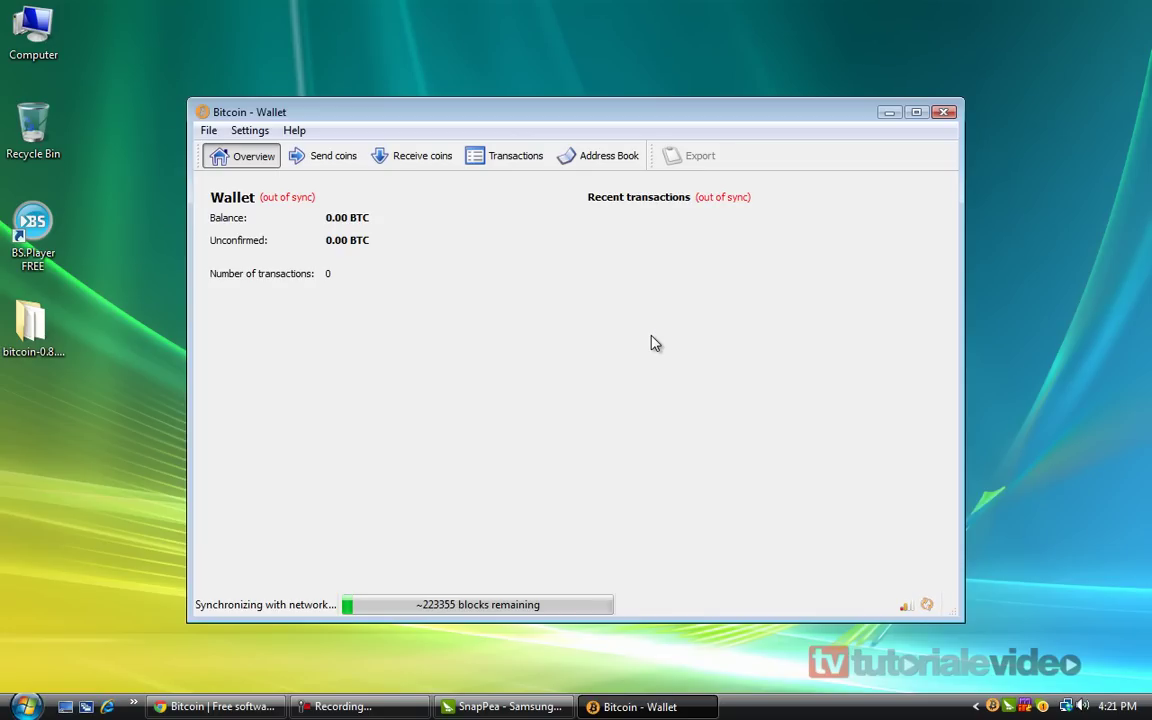
click(505, 157)
click(438, 160)
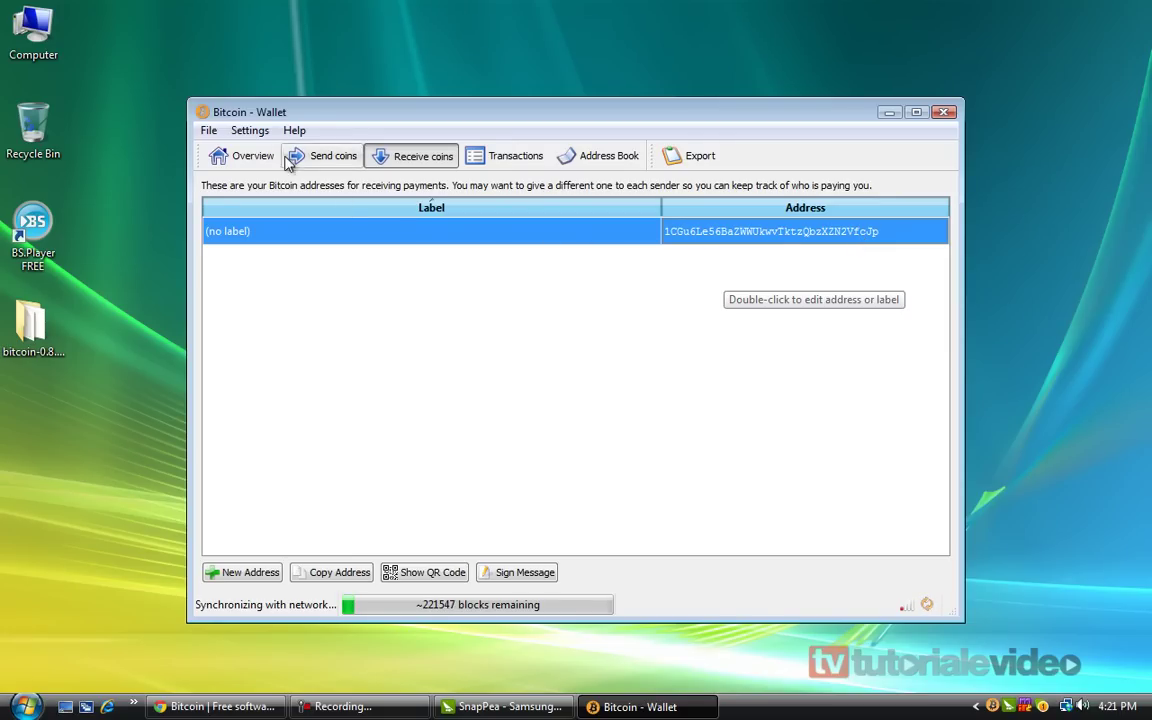
click(247, 162)
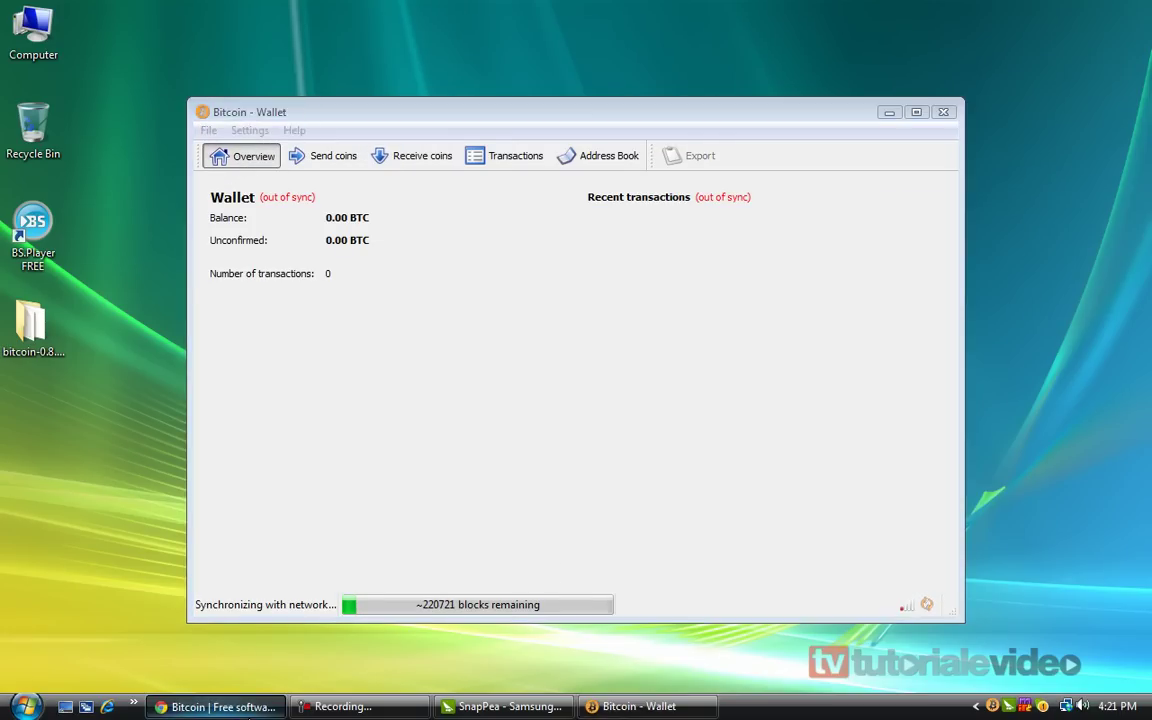
click(215, 706)
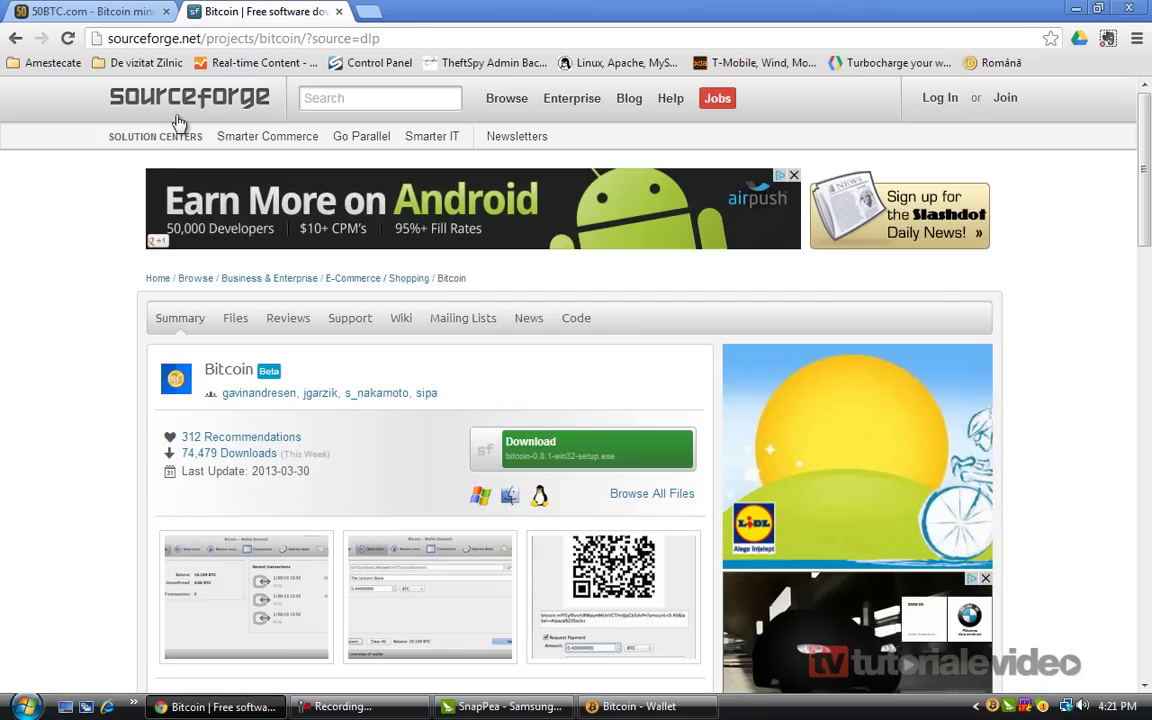
Close the SourceForge tab and highlight the payout methods line on 50BTC.com
click(338, 12)
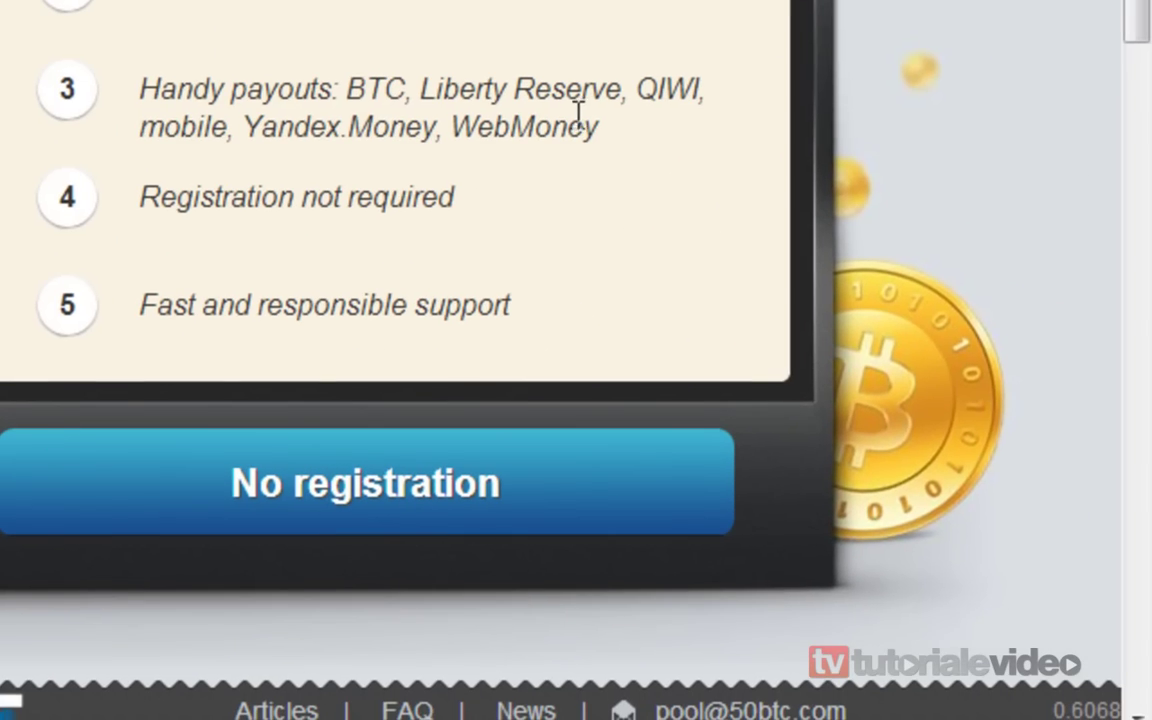
triple_click(580, 120)
Scroll through the 50BTC.com pool page, then place the cursor in the login Email field
click(392, 209)
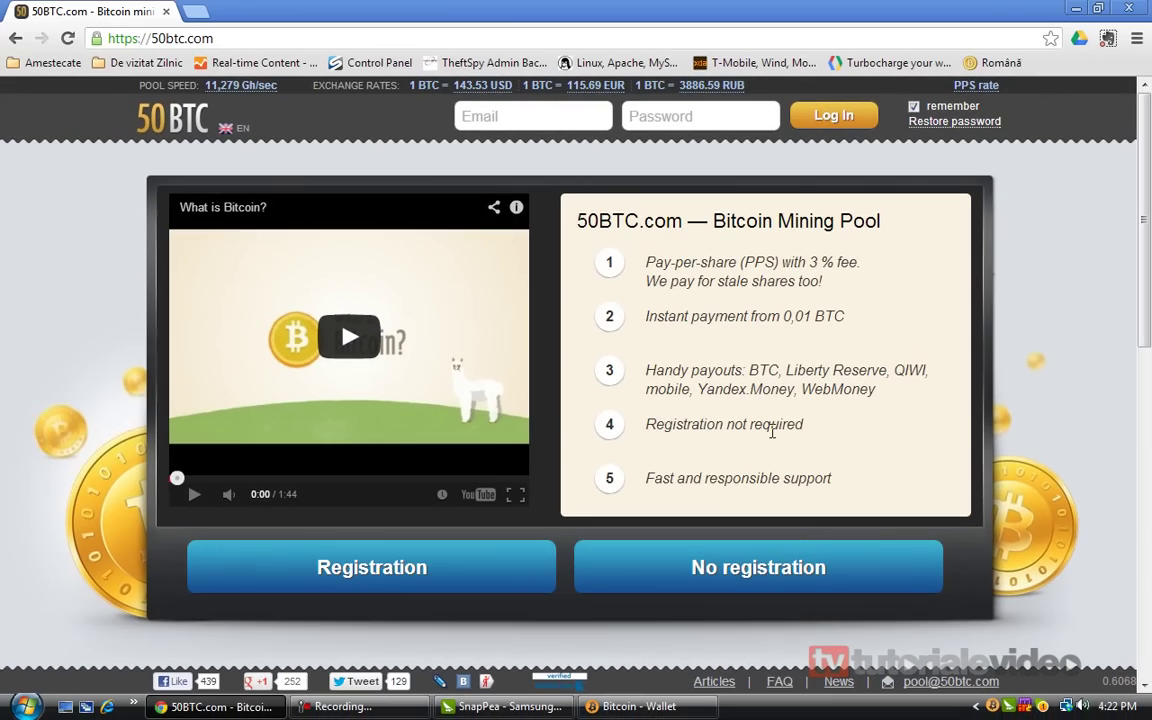
scroll(8, 400, down, 3)
scroll(10, 412, up, 3)
click(511, 113)
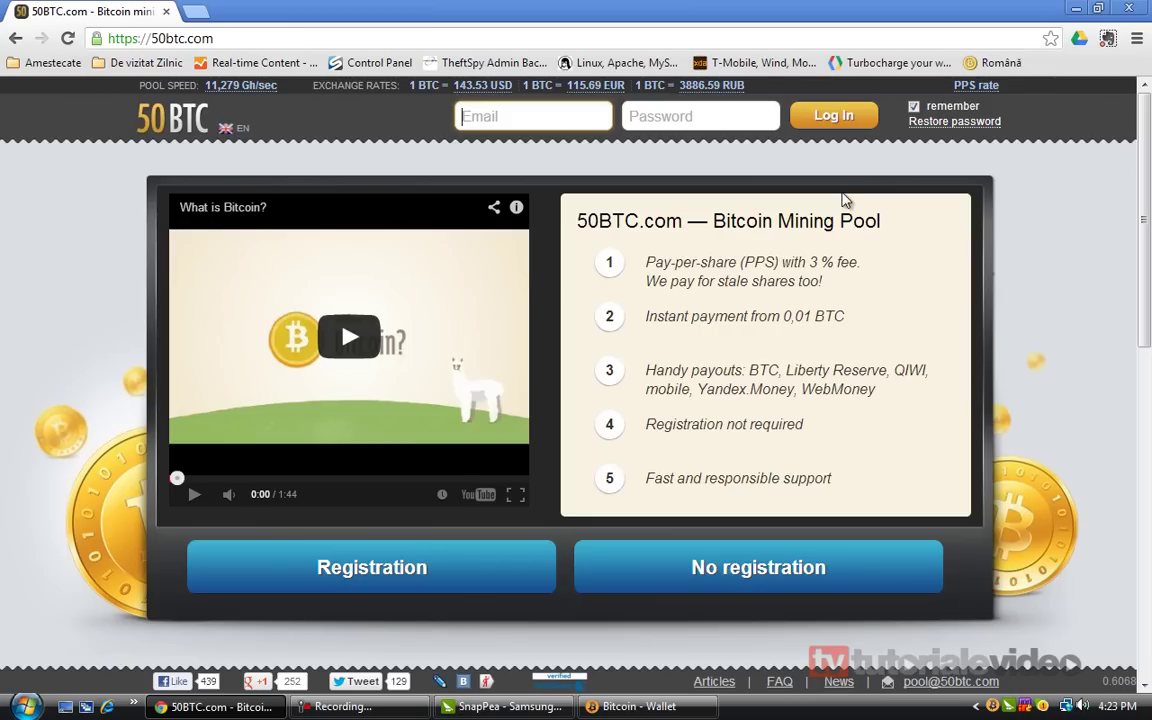
Fill the 50BTC registration form with the account email and password twice, then submit
click(363, 575)
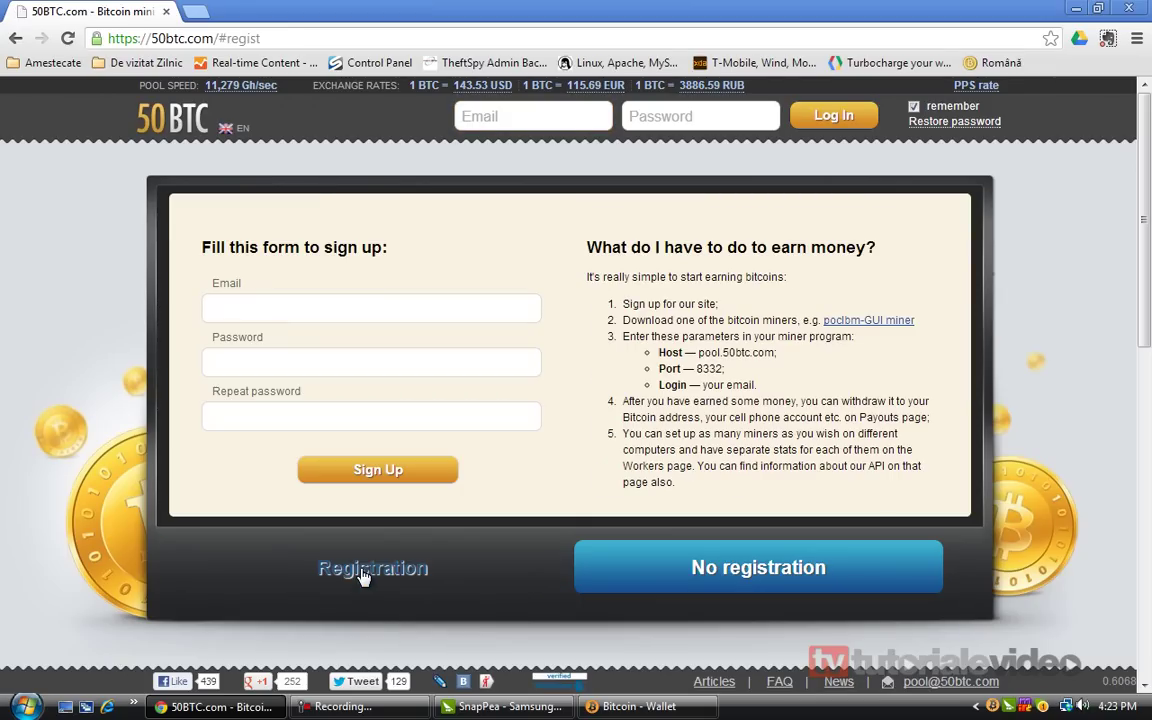
click(319, 312)
text(anuntu)
key(Down)
key(Return)
key(Tab)
text(**********)
key(Tab)
text(**********)
click(360, 467)
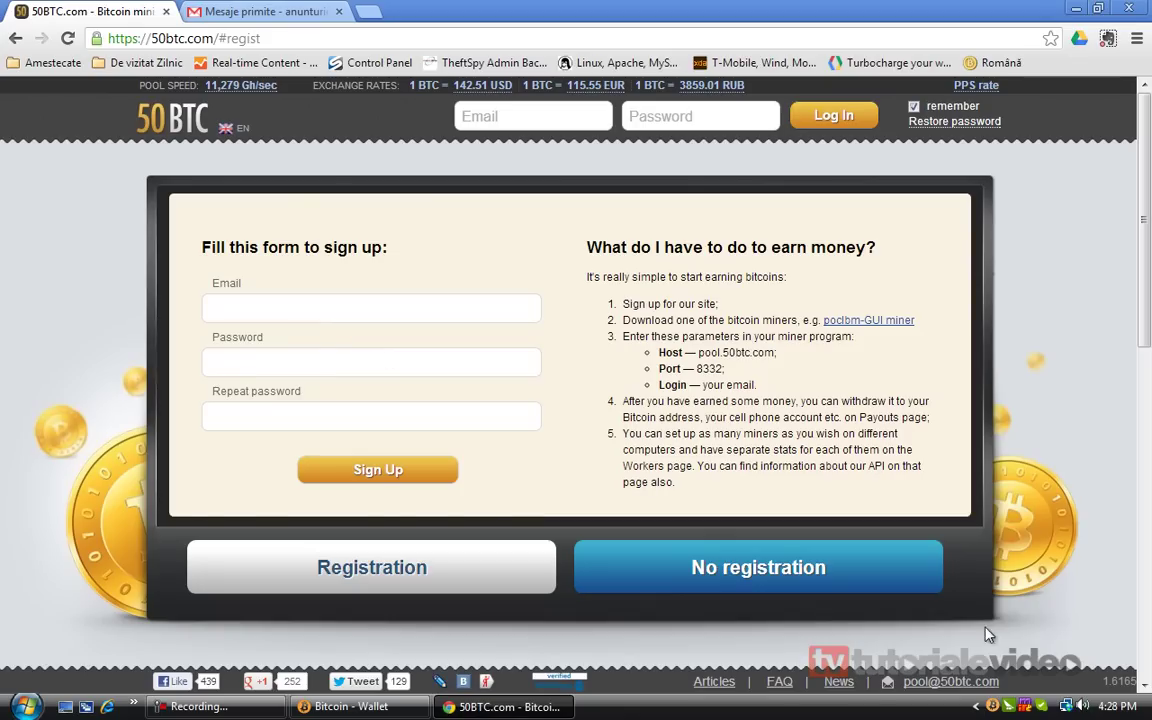
Refill the 50BTC sign-up form with the saved email address and the password entered twice
click(298, 316)
key(Down)
key(Down)
key(Return)
key(Tab)
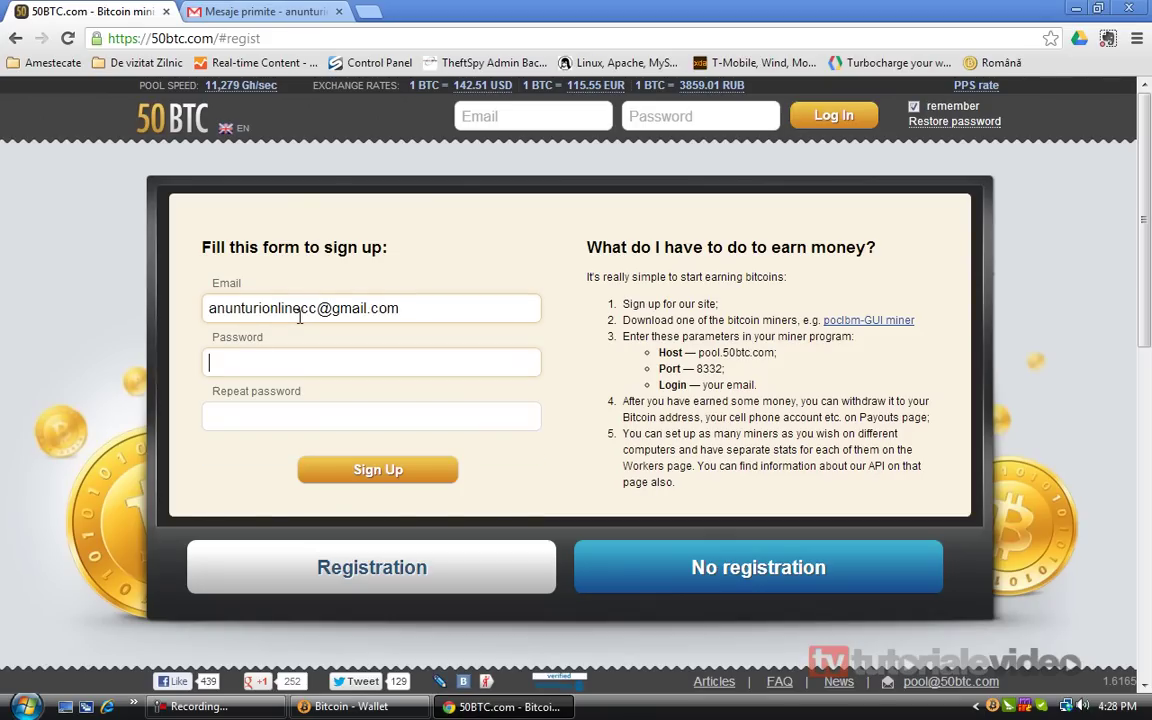
text(••••••••••)
key(Tab)
text(••••••••••)
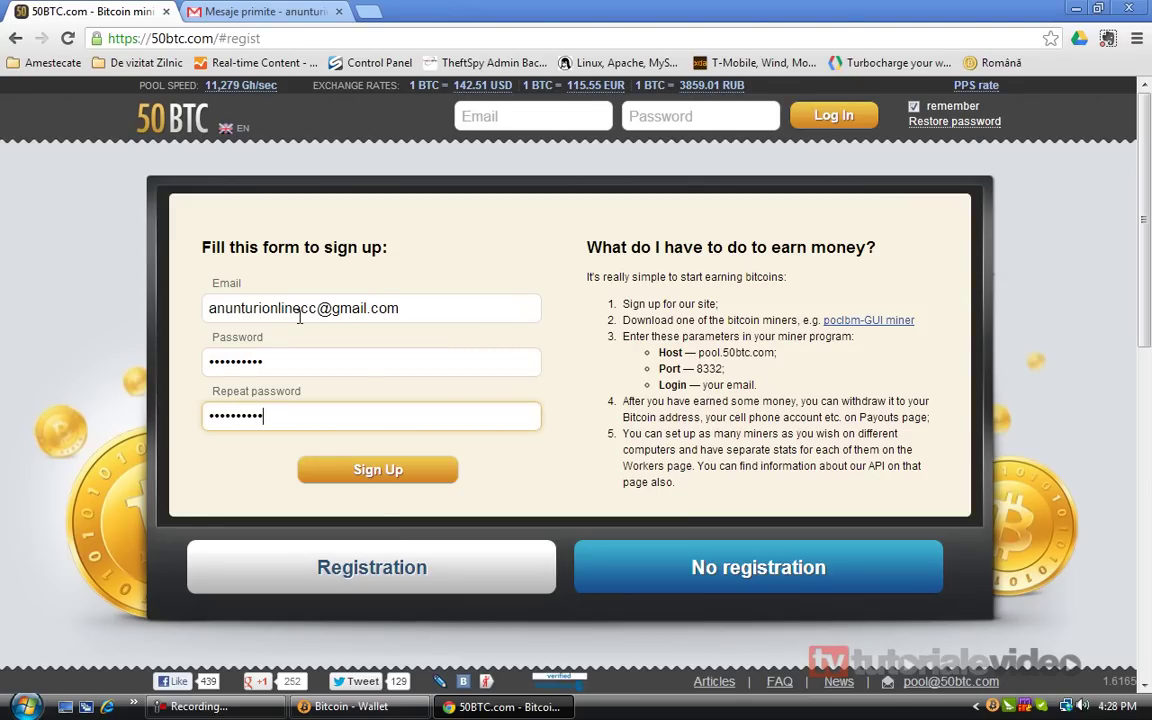
Submit the sign-up and open the '[50BTC] Registration' confirmation email in Gmail
click(378, 472)
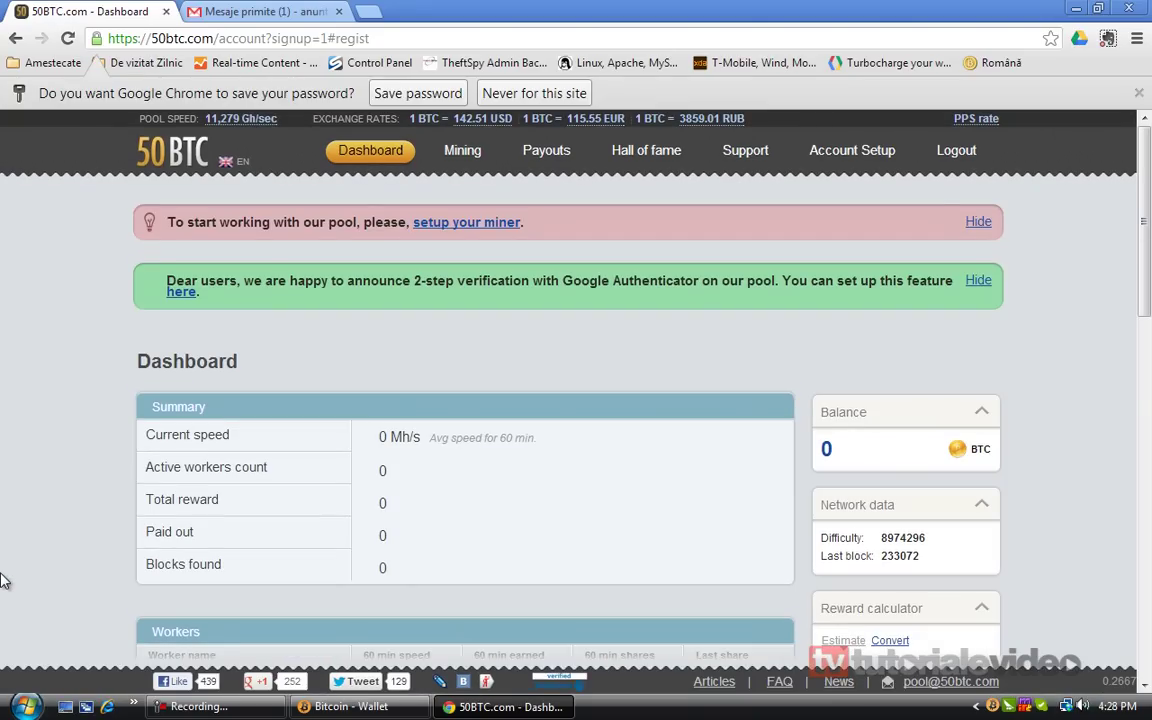
click(198, 11)
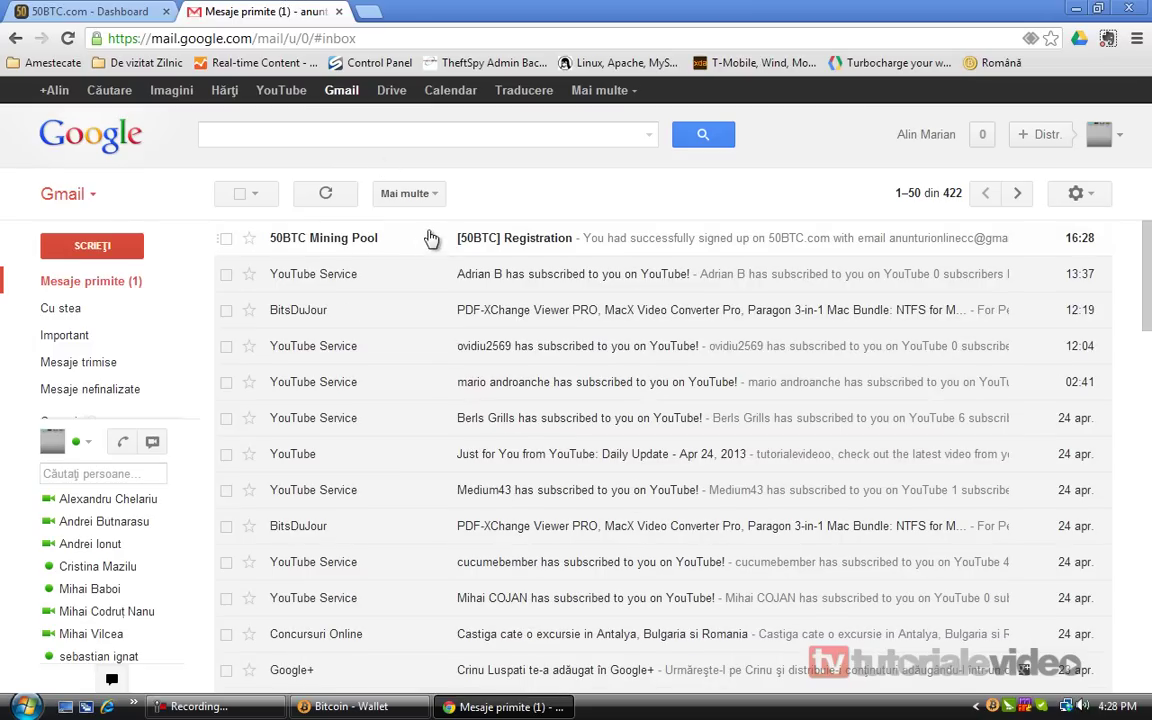
click(458, 244)
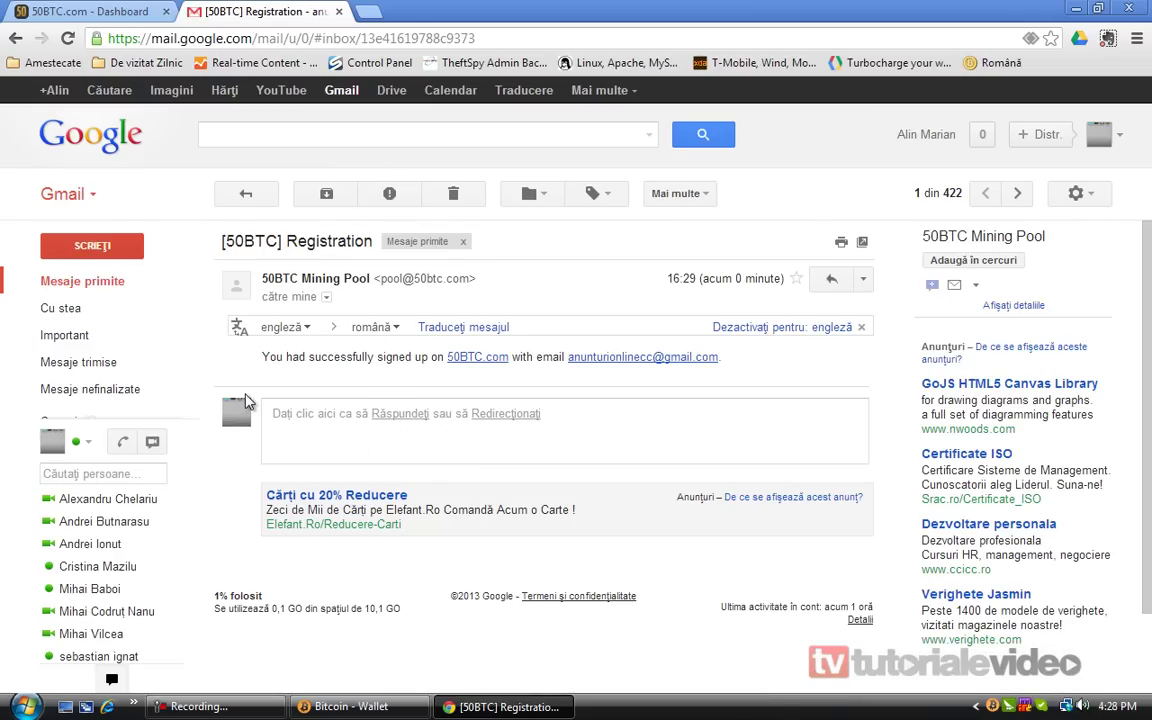
Return to the new account's 50BTC dashboard and scroll through its overview
click(135, 10)
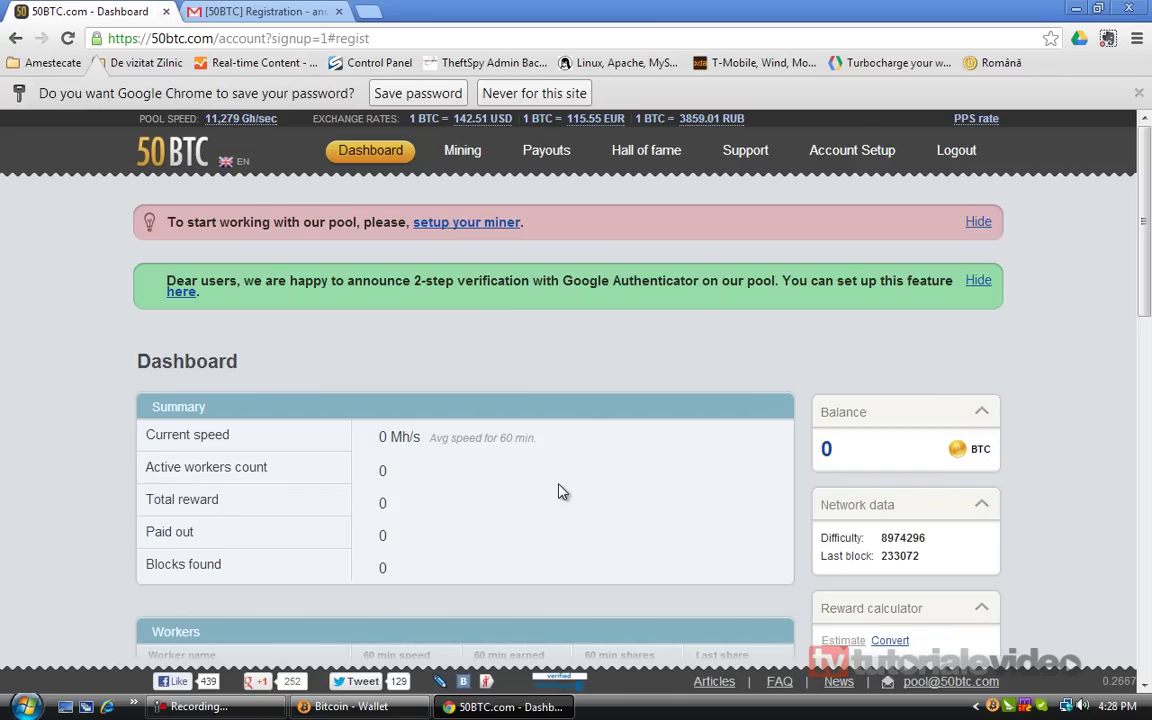
scroll(560, 490, down, 3)
scroll(3, 518, down, 2)
scroll(3, 518, up, 6)
drag(451, 440, 412, 440)
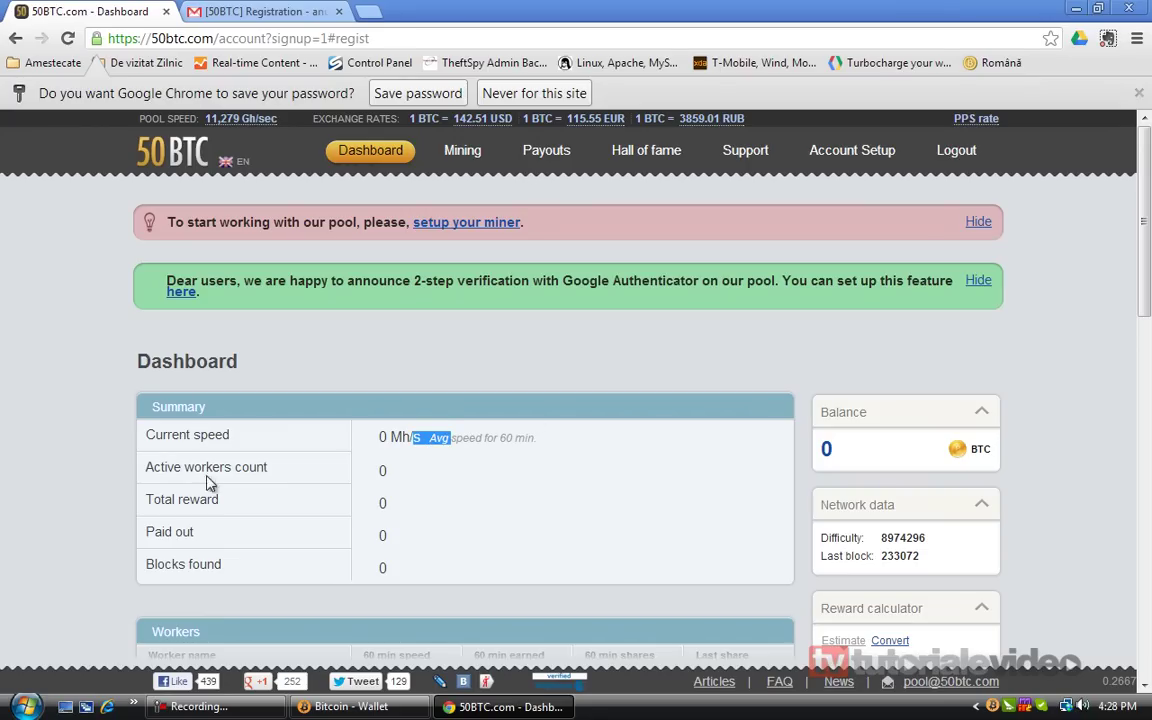
click(240, 470)
click(412, 476)
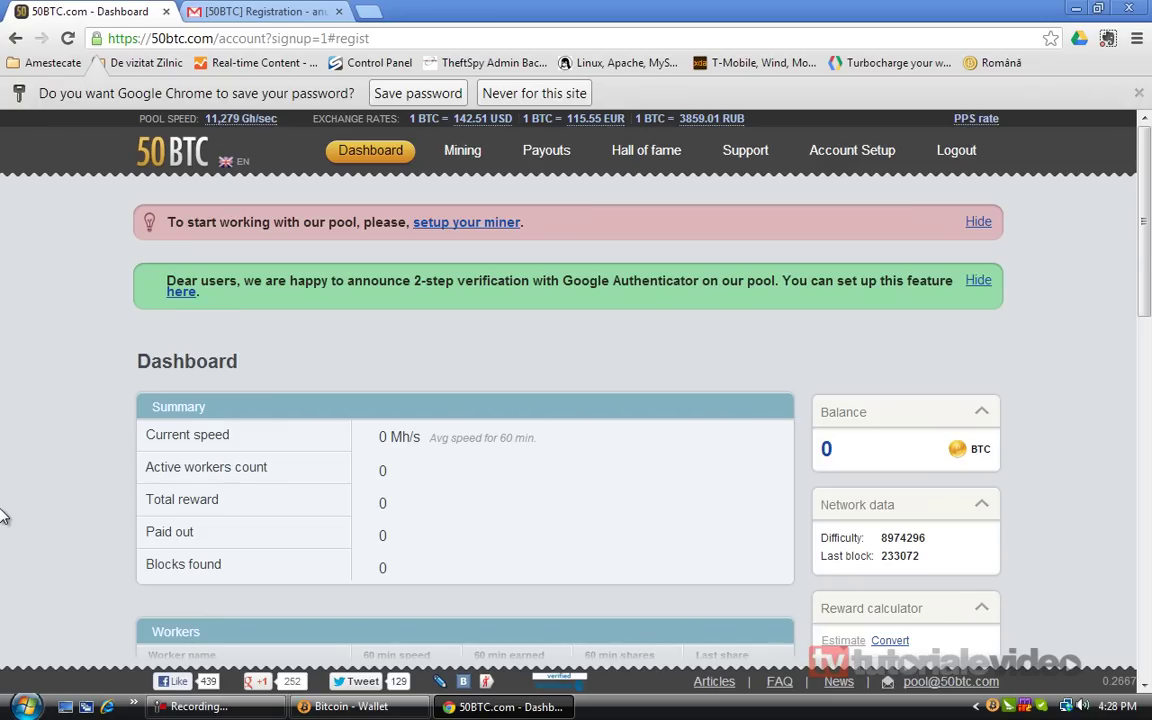
scroll(3, 516, down, 1)
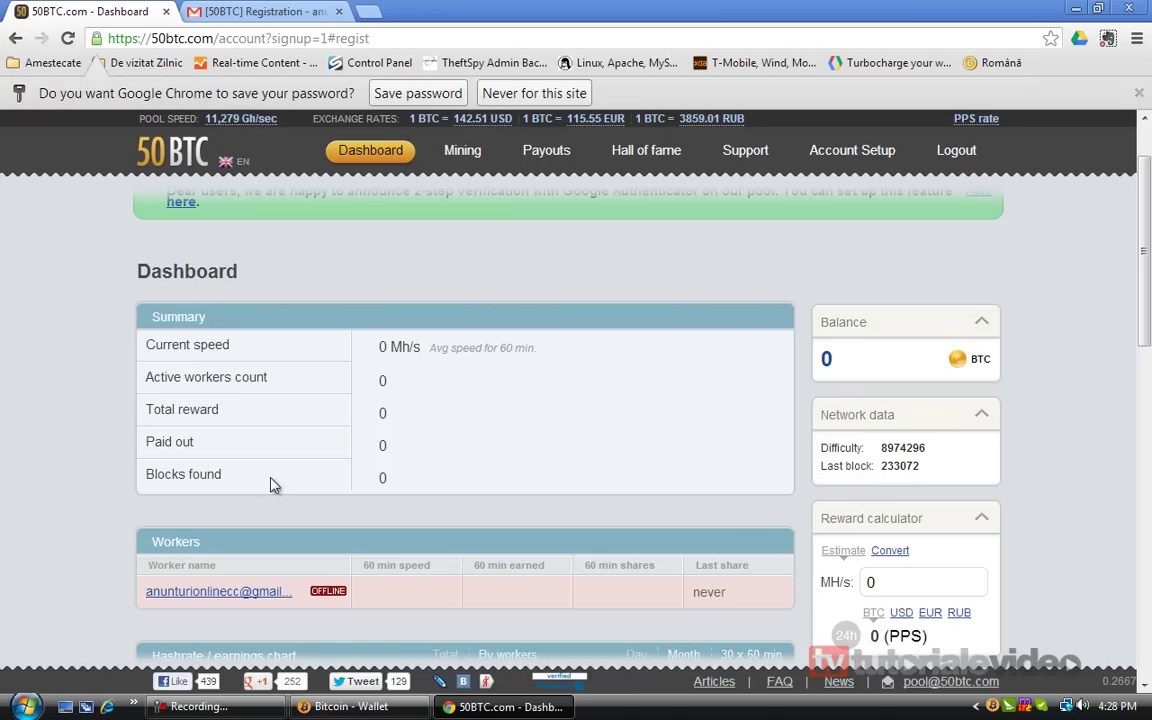
scroll(381, 476, down, 3)
scroll(463, 572, down, 2)
scroll(463, 577, up, 1)
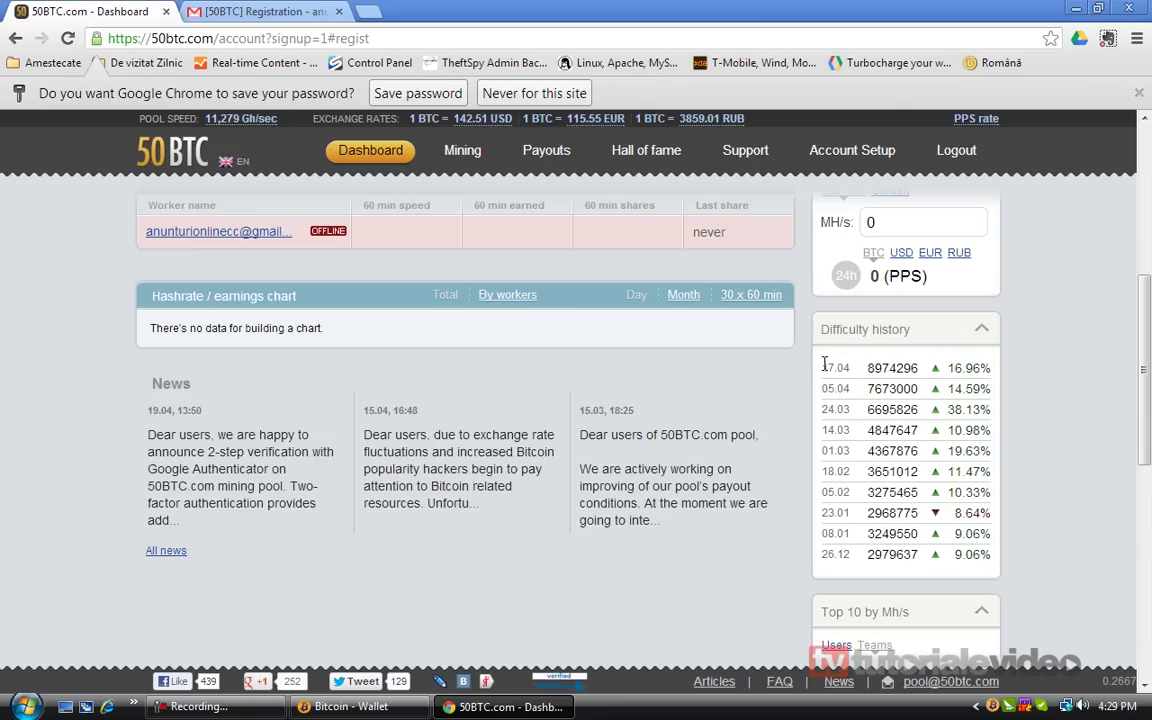
Select the latest network difficulty value 8974296 and review the rest of the dashboard
double_click(892, 368)
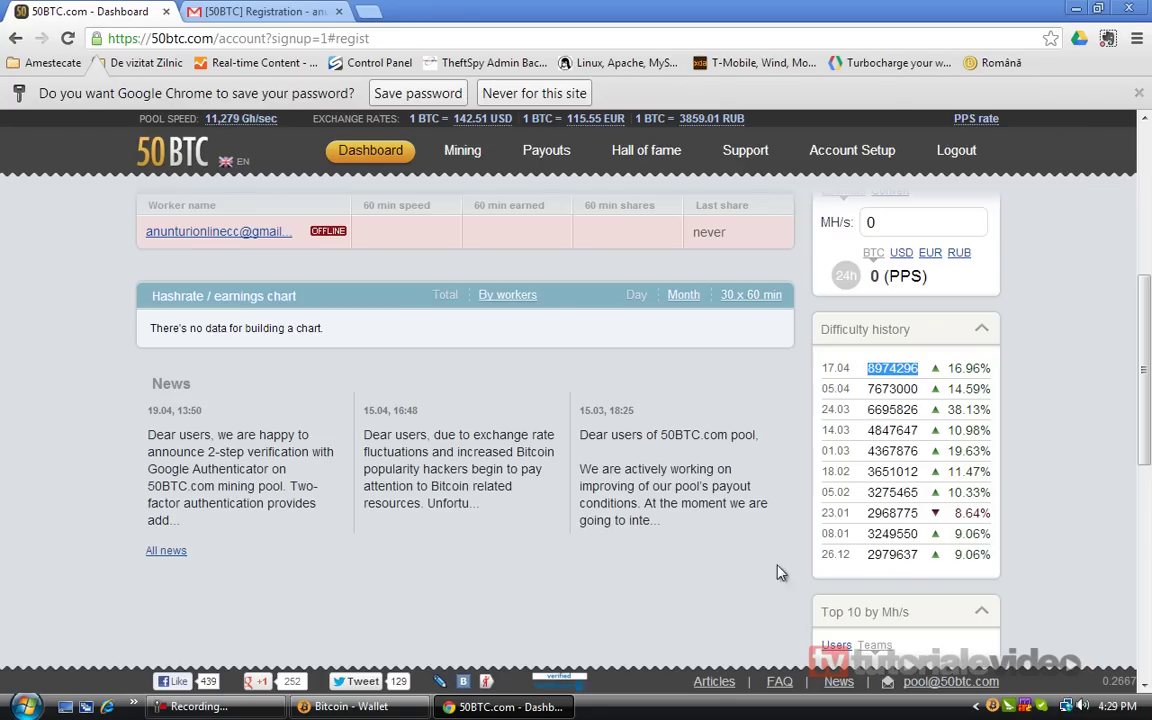
scroll(620, 502, down, 2)
scroll(620, 502, down, 1)
scroll(620, 510, down, 4)
scroll(620, 510, up, 3)
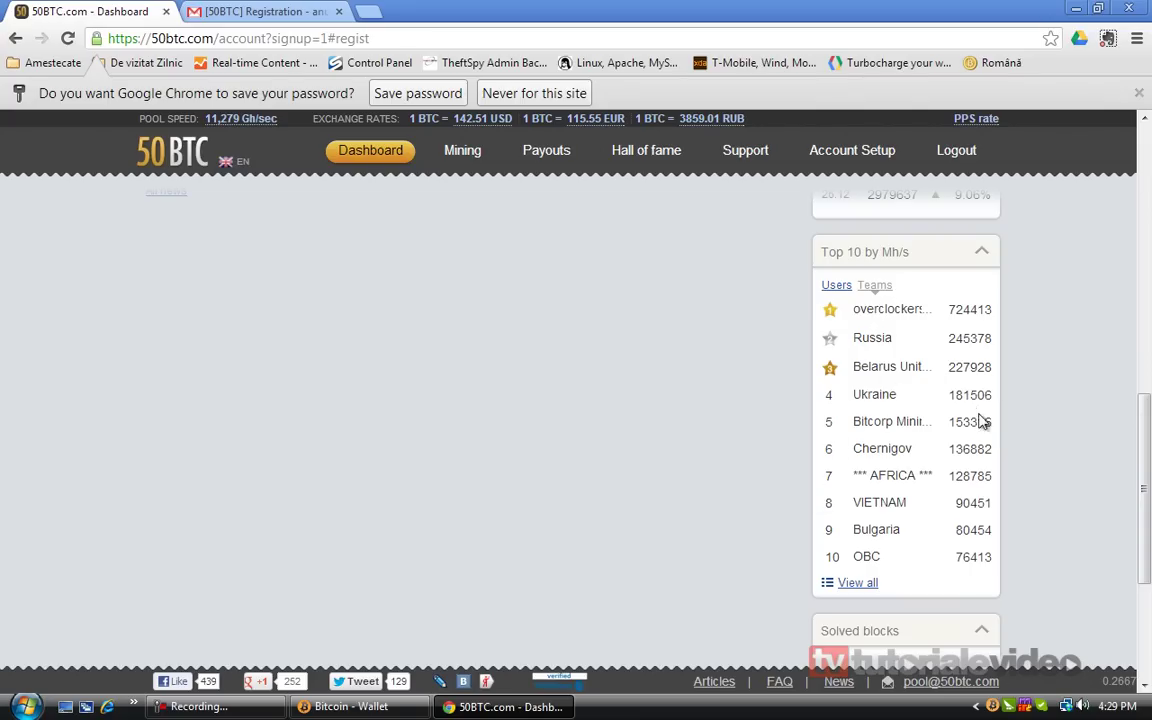
scroll(553, 579, down, 3)
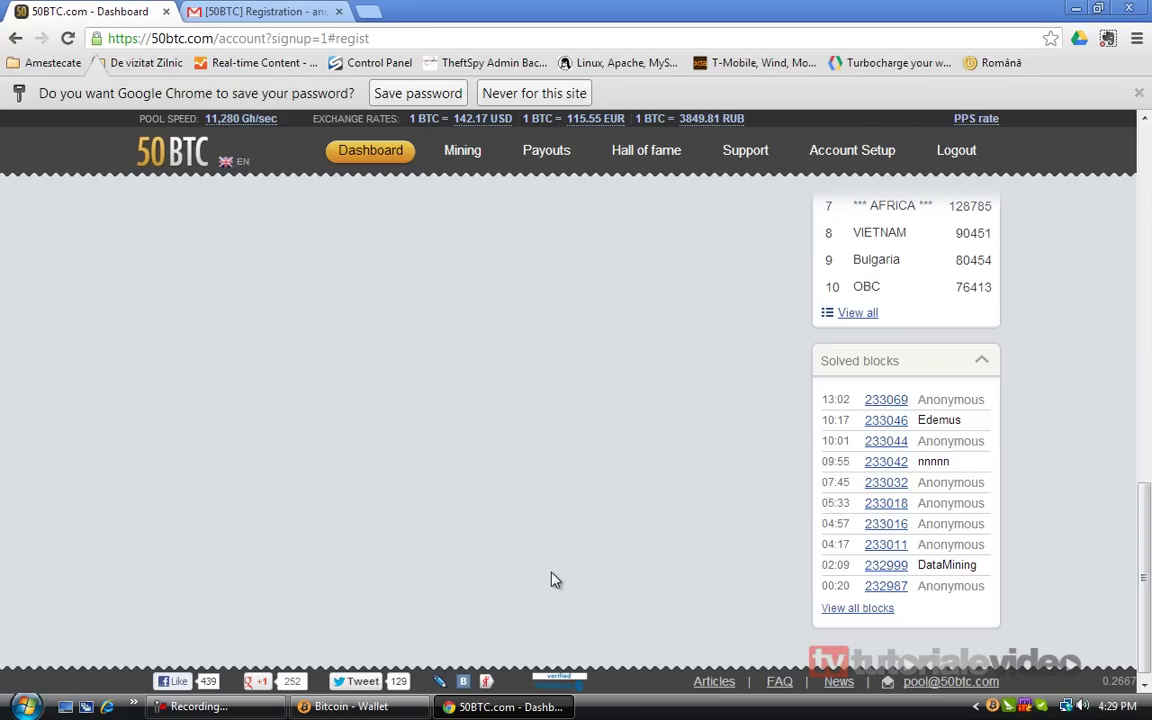
scroll(555, 579, down, 1)
scroll(555, 580, up, 10)
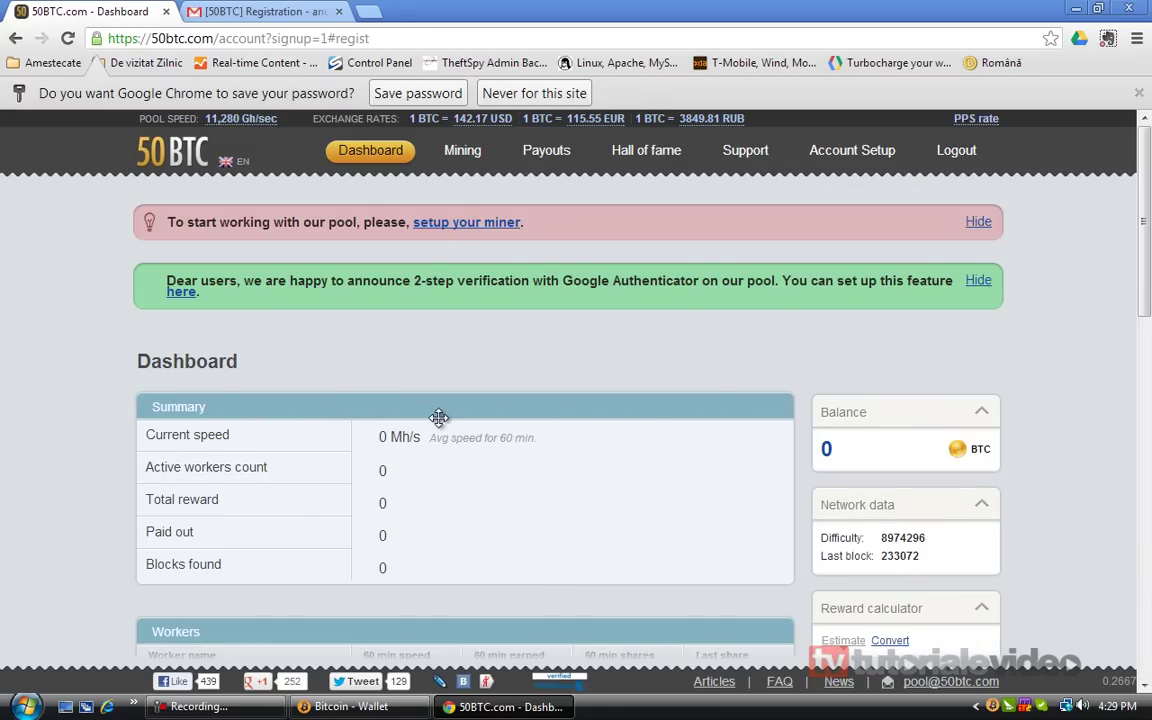
Dismiss Chrome's save-password offer and go to the miner setup instructions
click(445, 94)
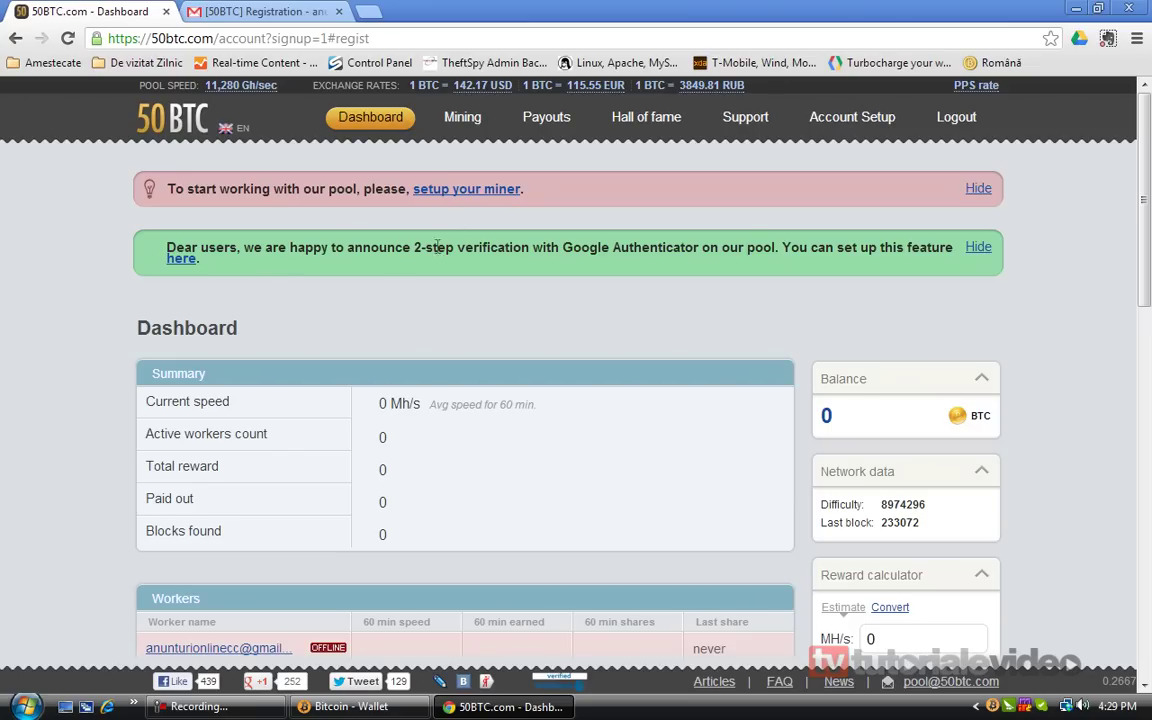
click(462, 191)
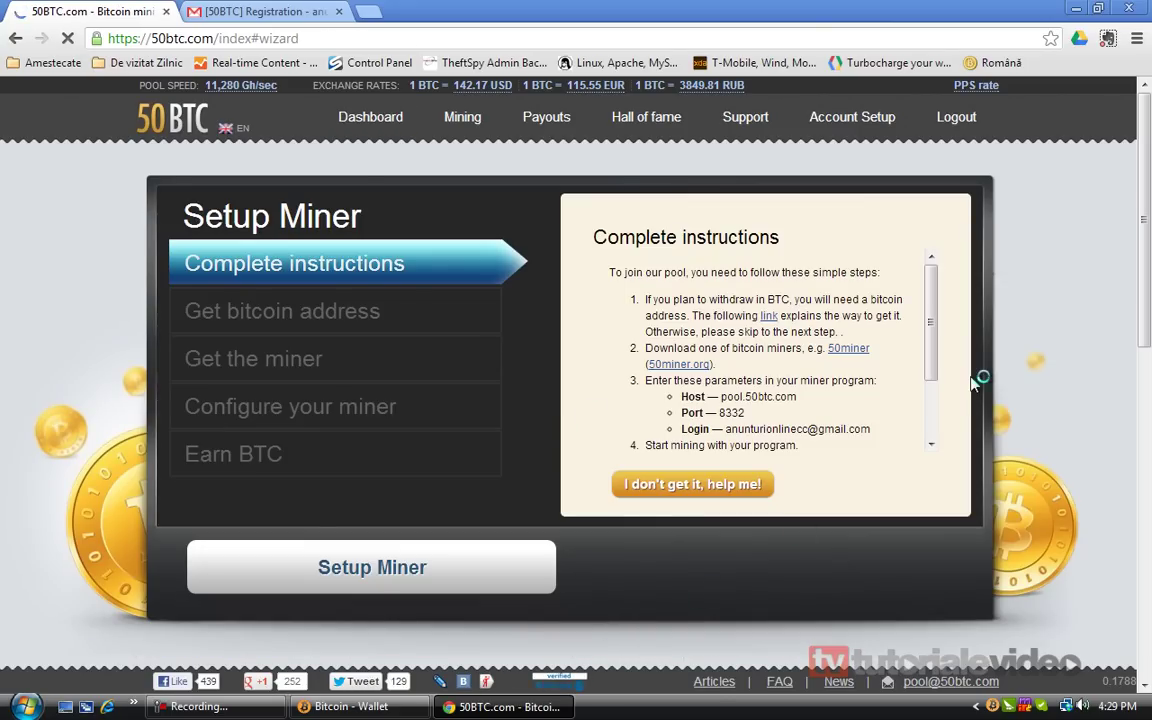
Open the bitcoin address guide link in a new tab
mouse_move(938, 329)
mouse_down()
mouse_move(934, 405)
mouse_move(940, 316)
mouse_up()
right_click(769, 322)
click(805, 332)
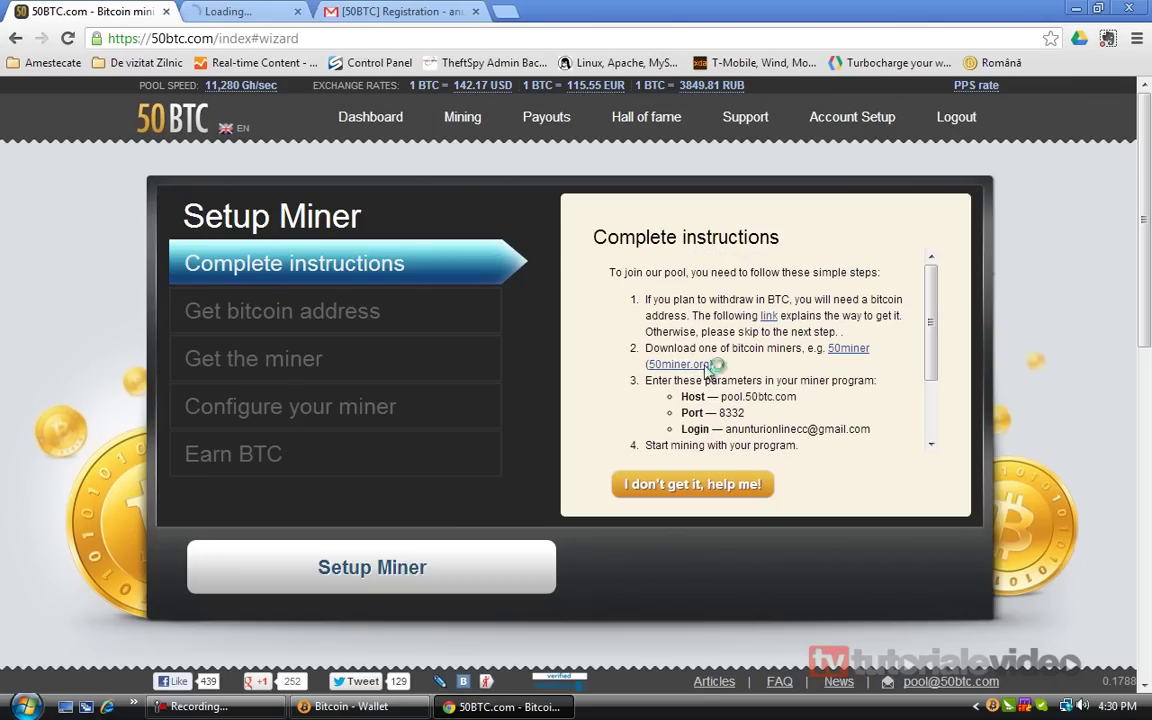
Download 50Miner.zip and keep it despite the malicious-file warning
click(866, 352)
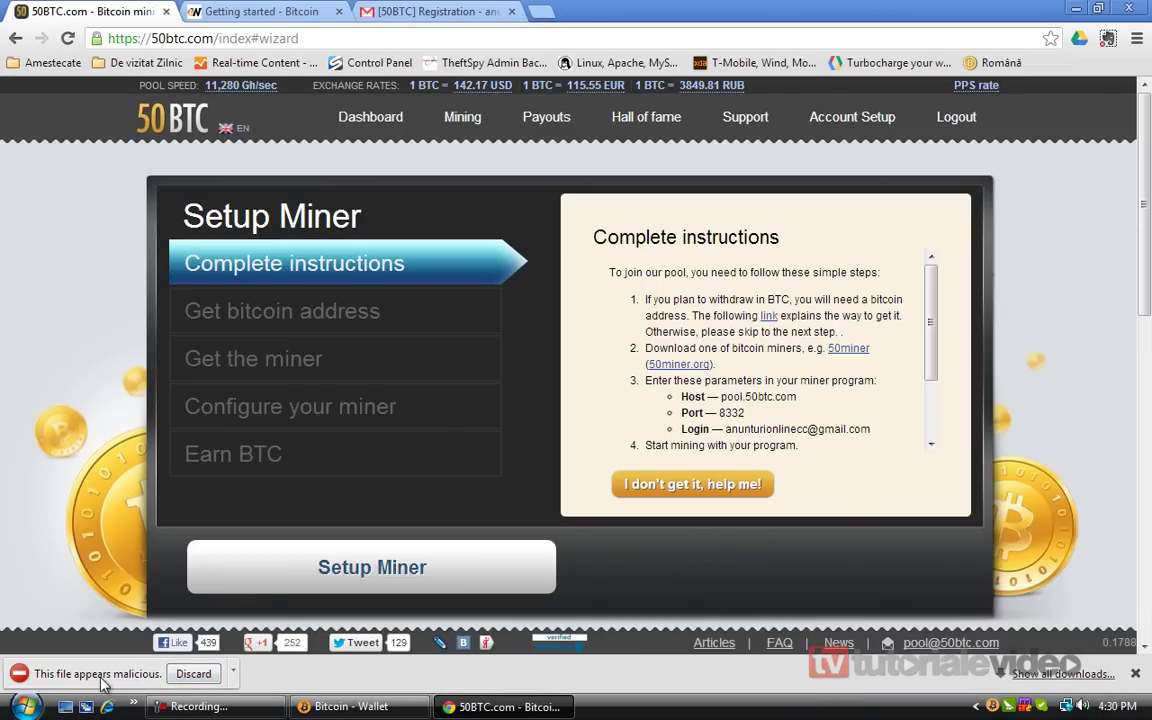
click(233, 673)
click(285, 597)
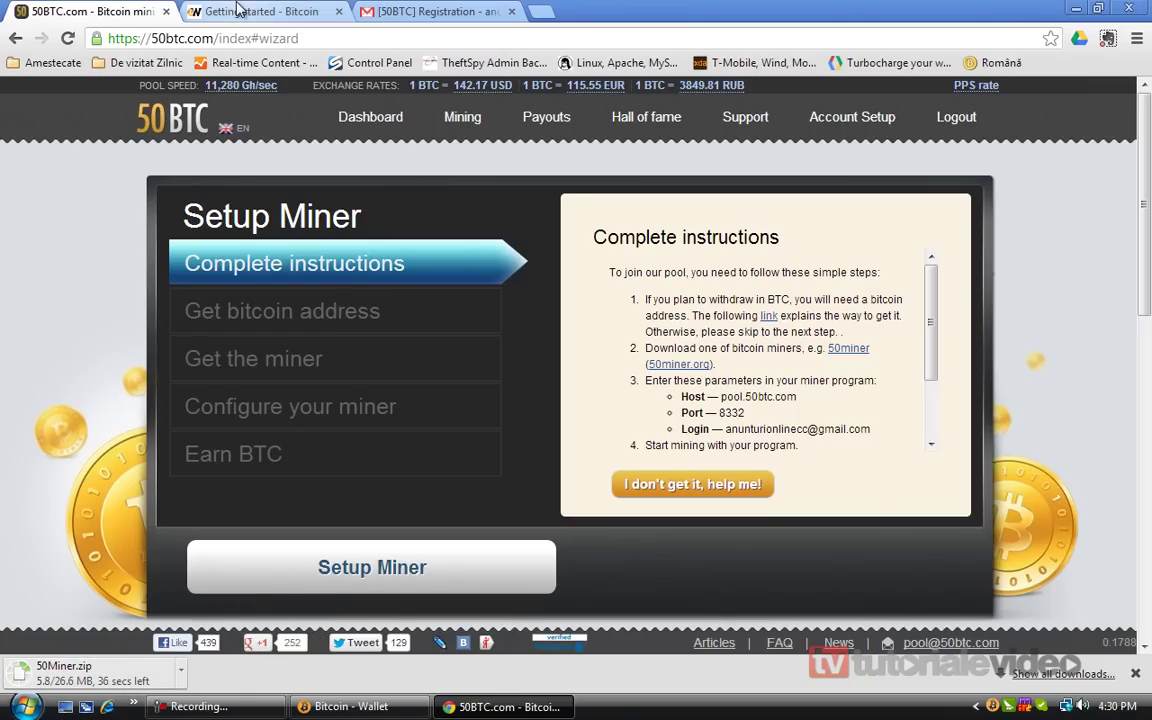
Glance at the Bitcoin wiki Getting started page, then close it to return to setup instructions
click(344, 10)
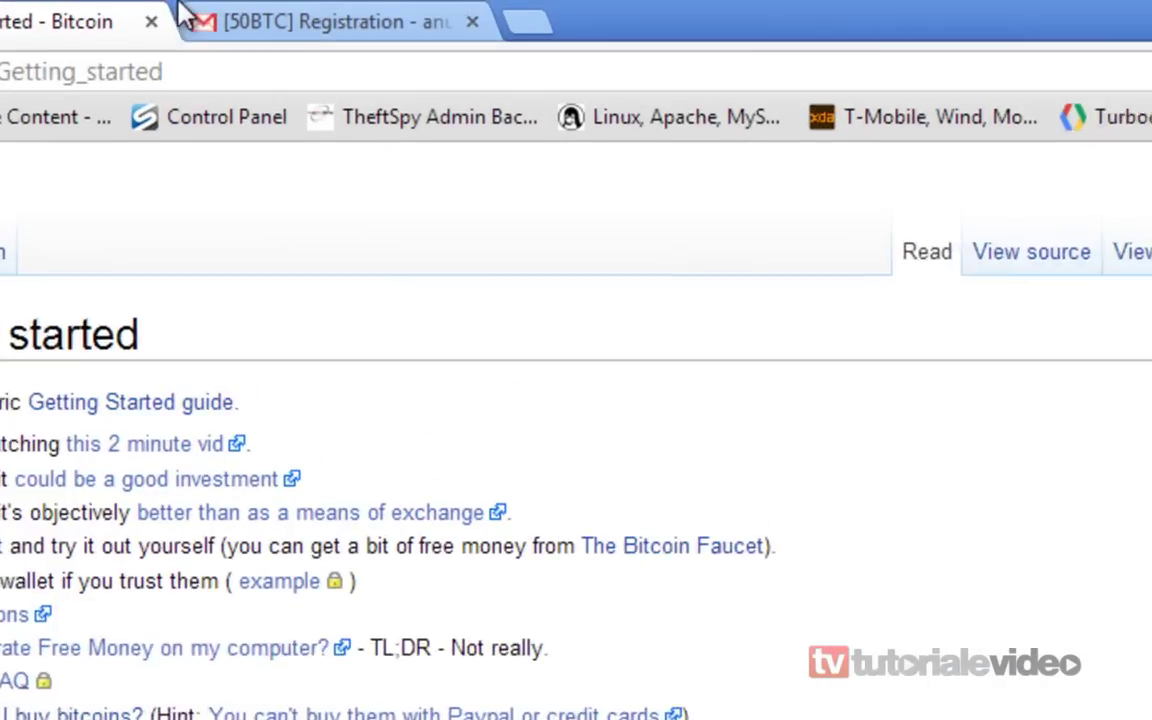
click(119, 23)
key(ctrl+w)
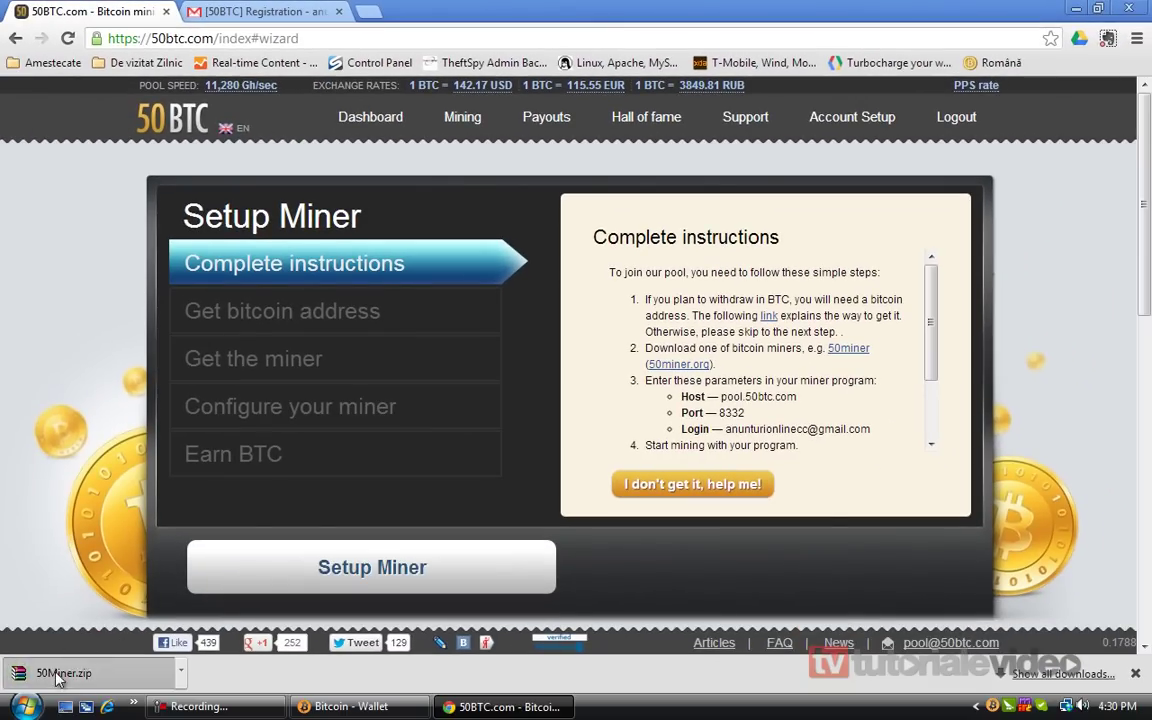
Extract the 50Miner folder from 50Miner.zip to the Desktop
click(58, 680)
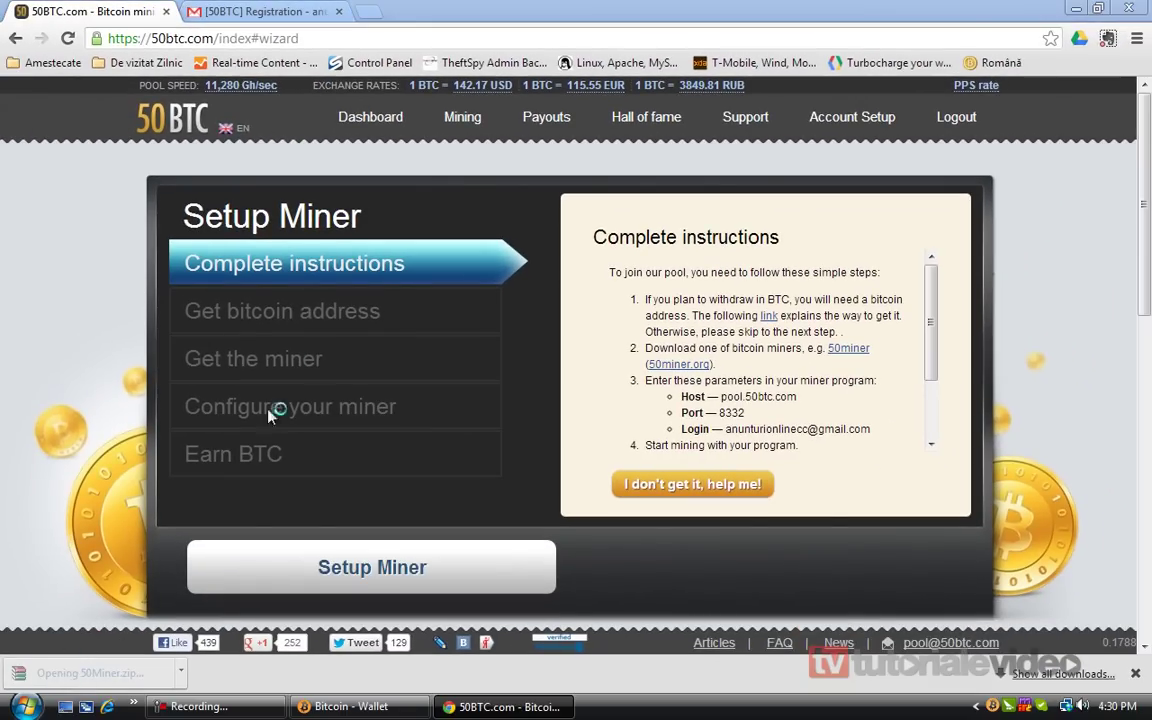
click(150, 220)
click(138, 138)
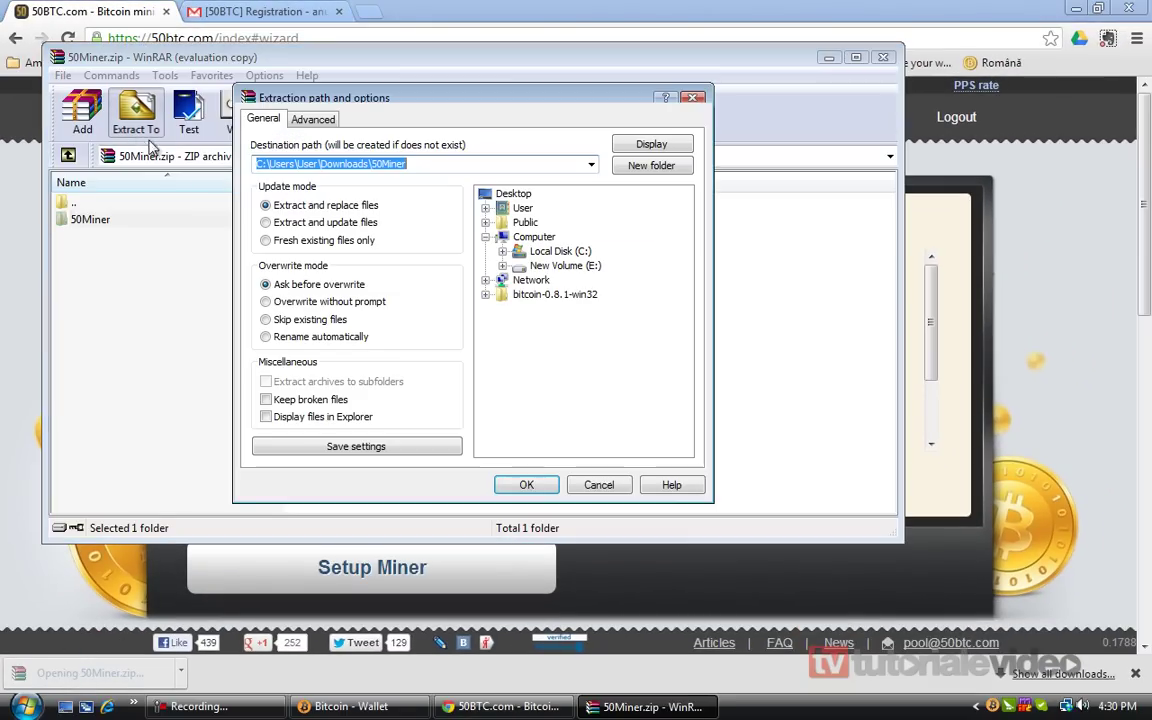
click(524, 484)
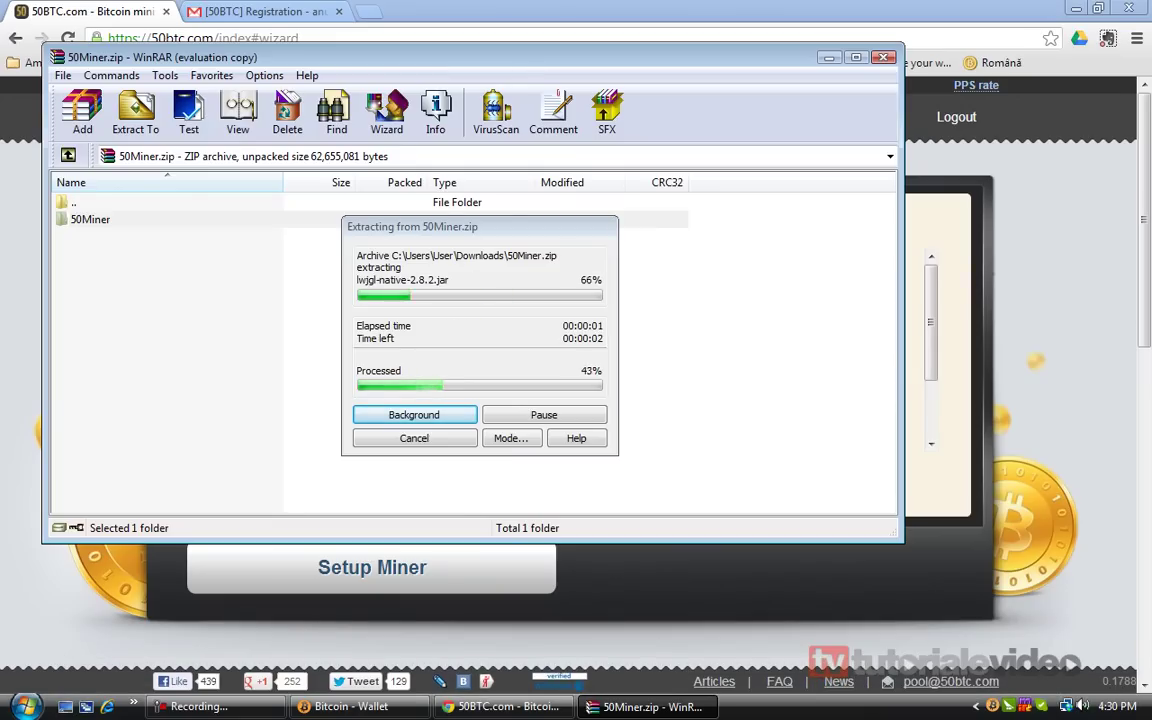
Run 50Miner.exe from the desktop folder, dismiss the .NET Framework v4 error, and return to Chrome
click(65, 706)
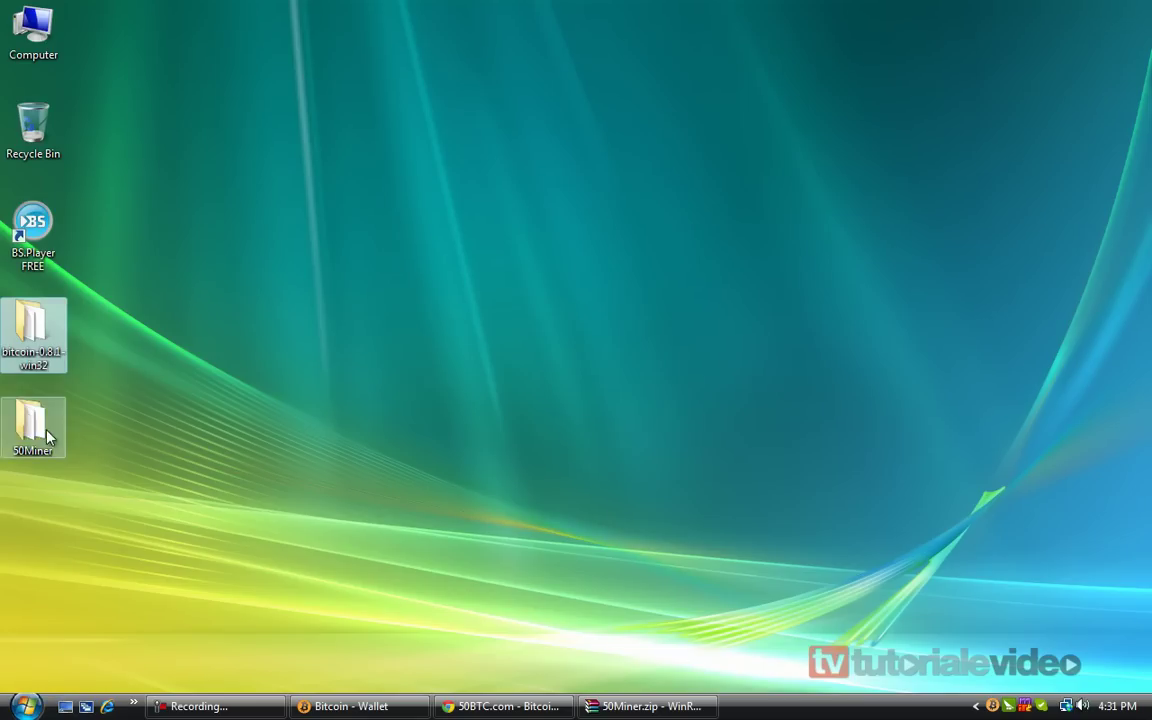
double_click(31, 425)
double_click(378, 305)
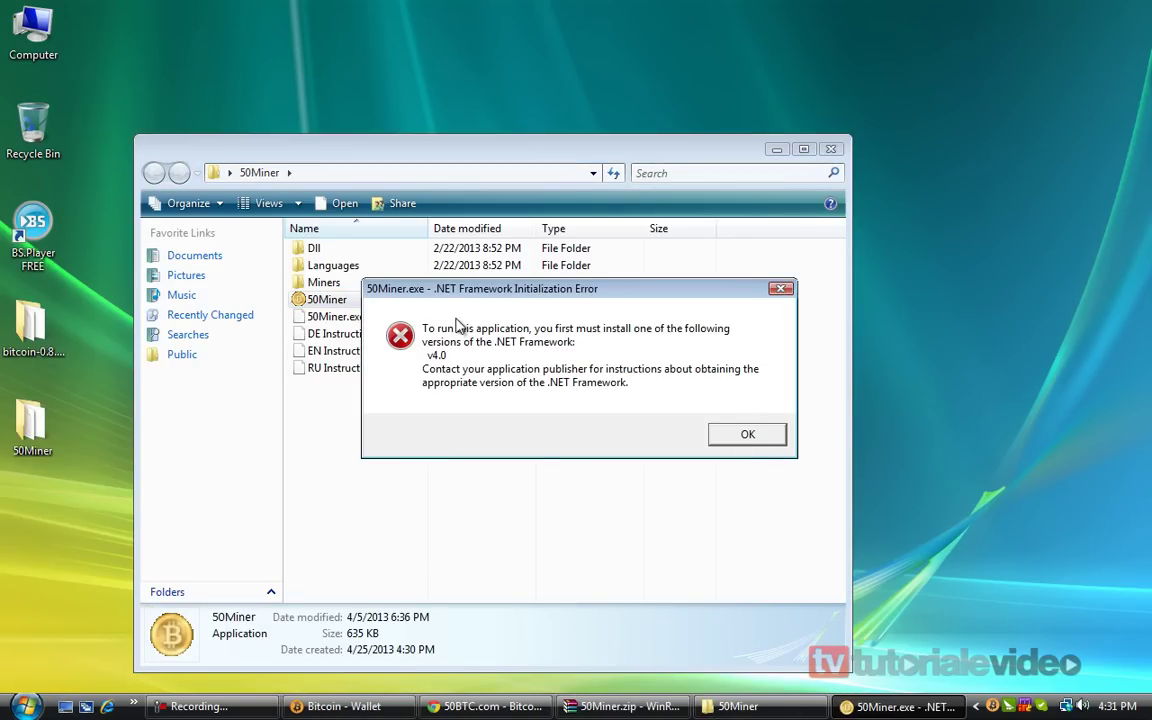
click(748, 434)
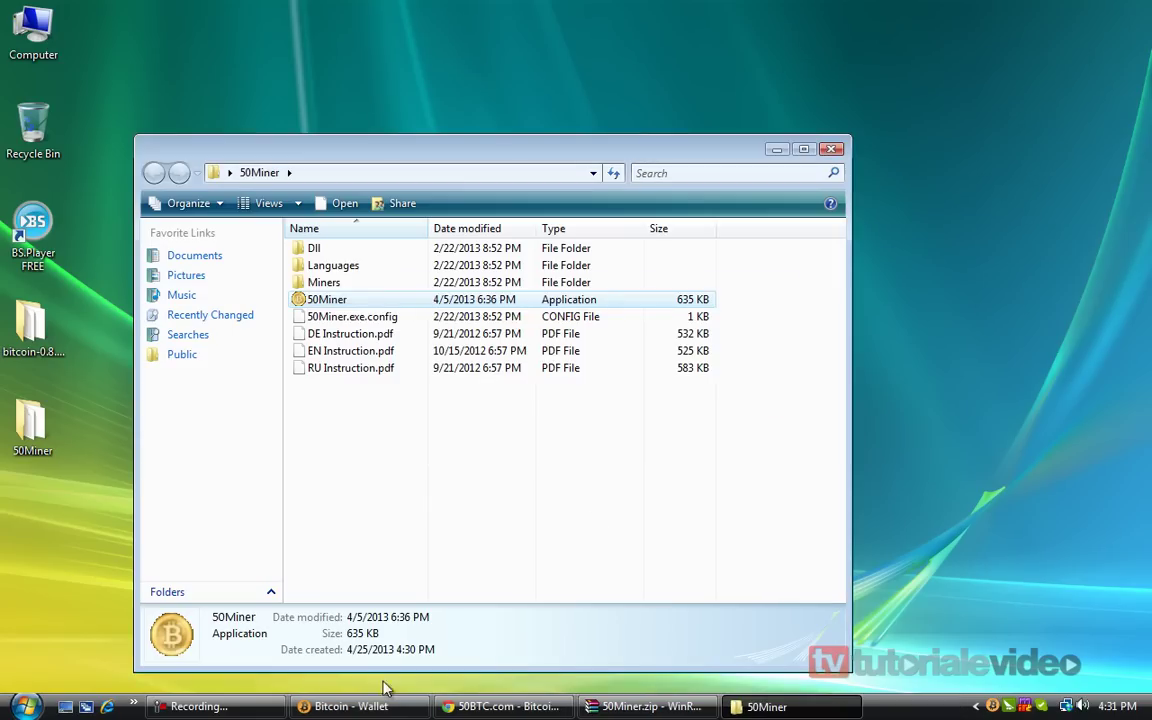
click(505, 706)
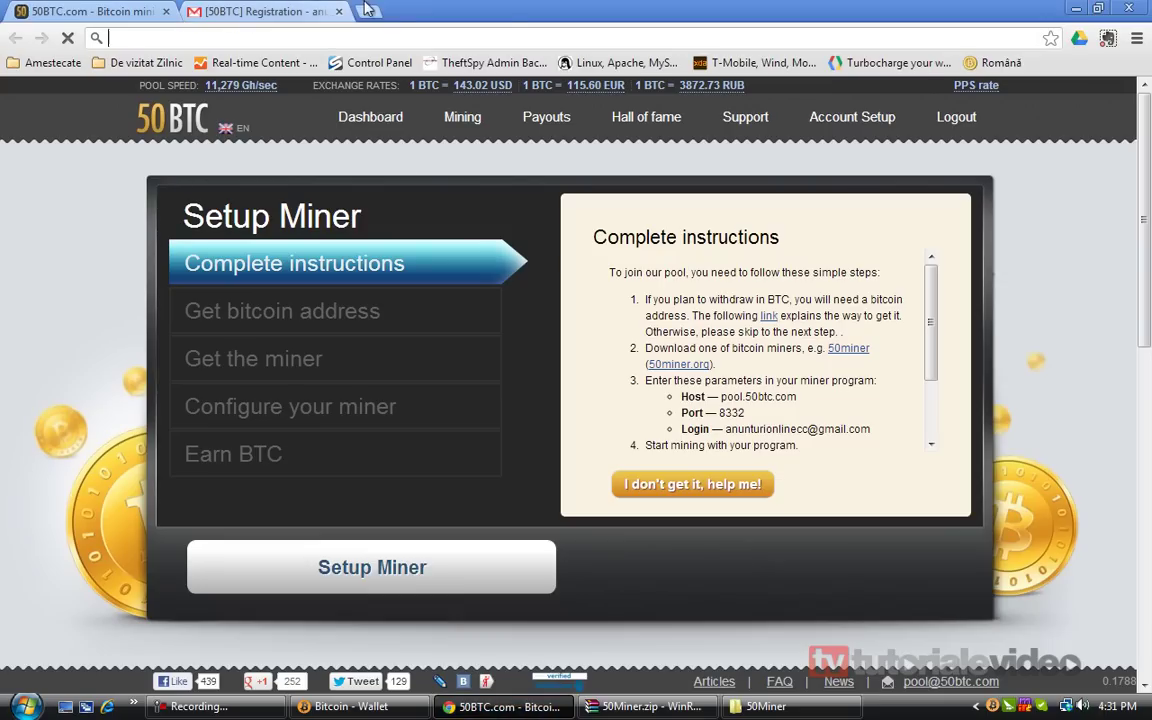
click(368, 11)
Search google.ro for 'framework 4' and download Microsoft's .NET Framework 4 web installer, declining the extras
text(google.ro)
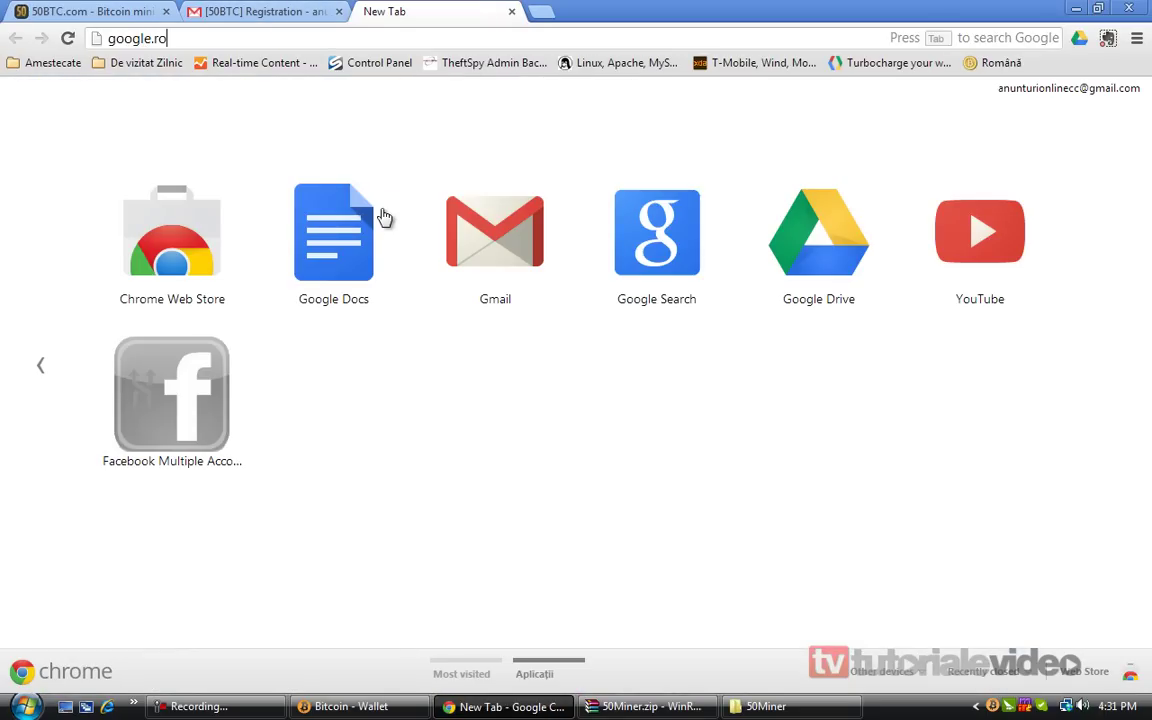
key(Return)
text(framework 4)
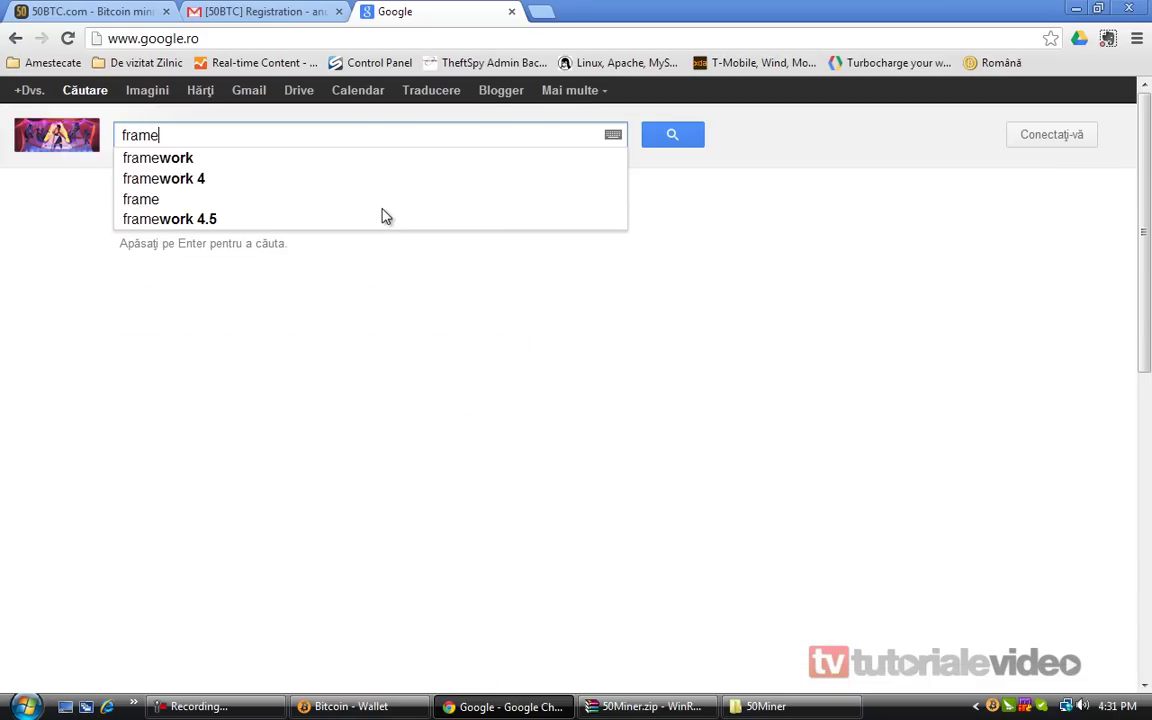
key(Return)
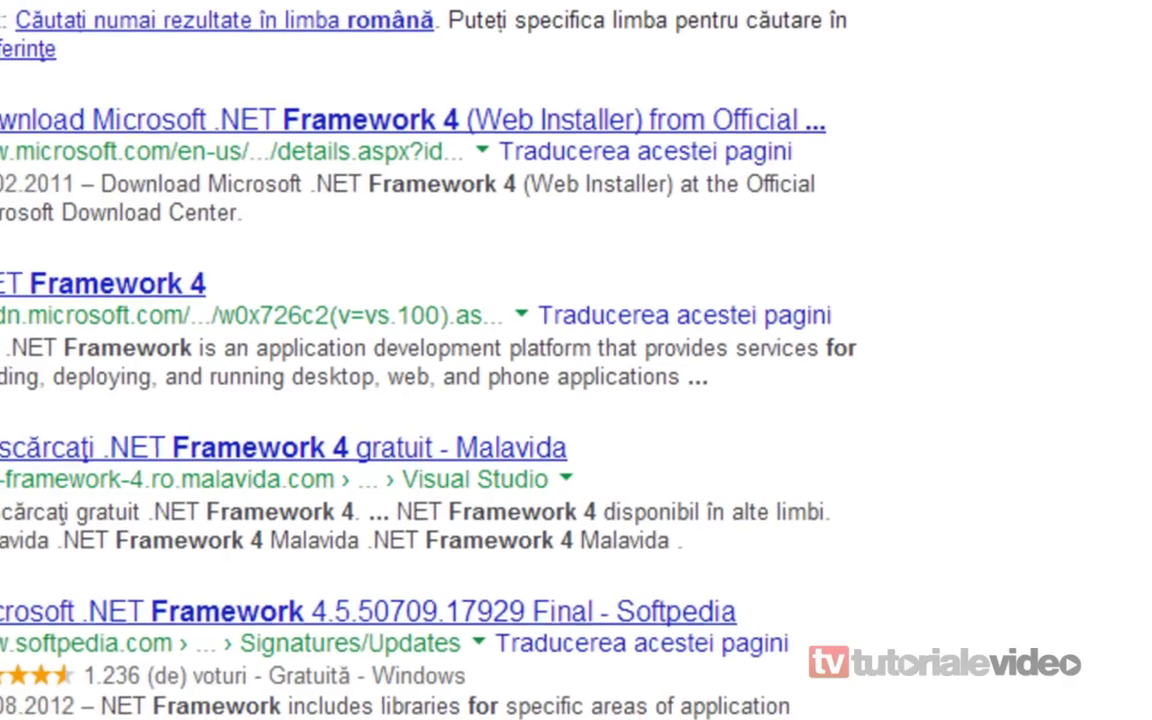
click(121, 121)
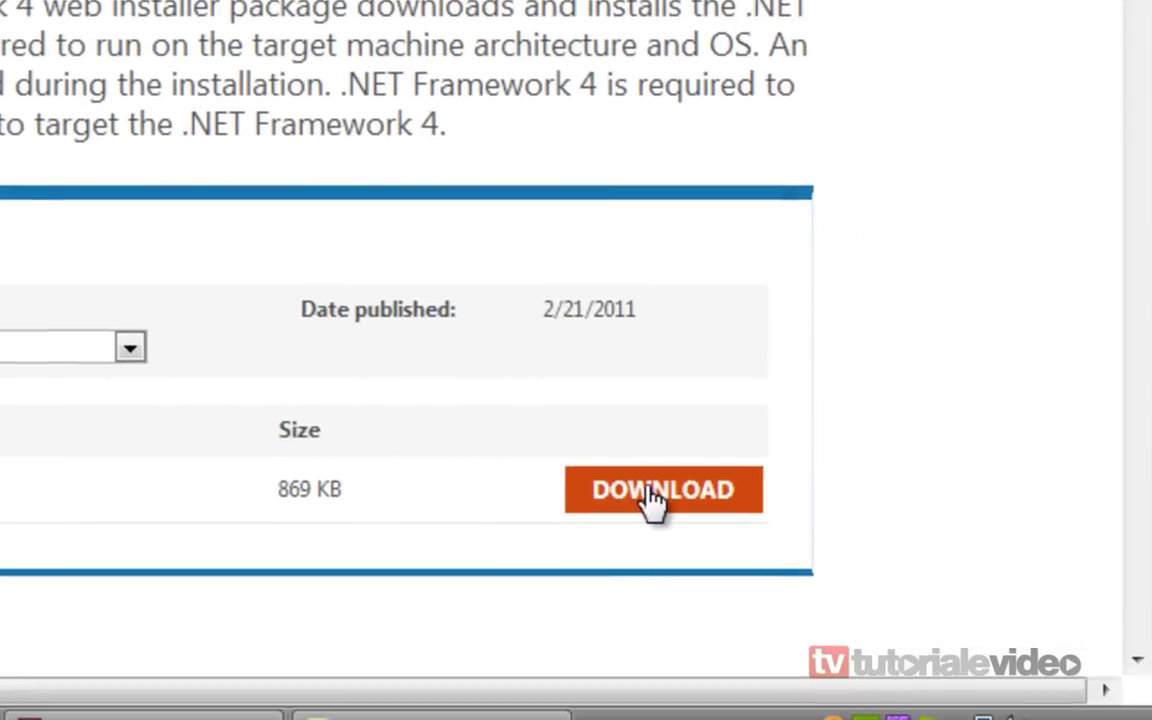
click(655, 490)
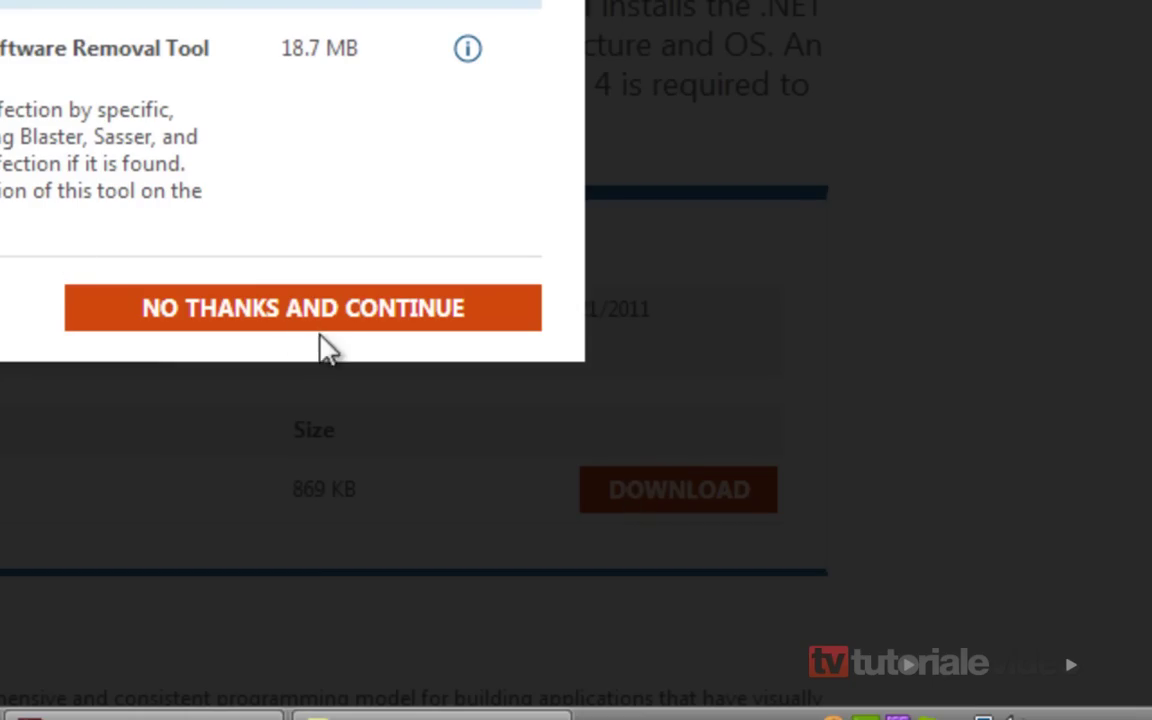
click(298, 318)
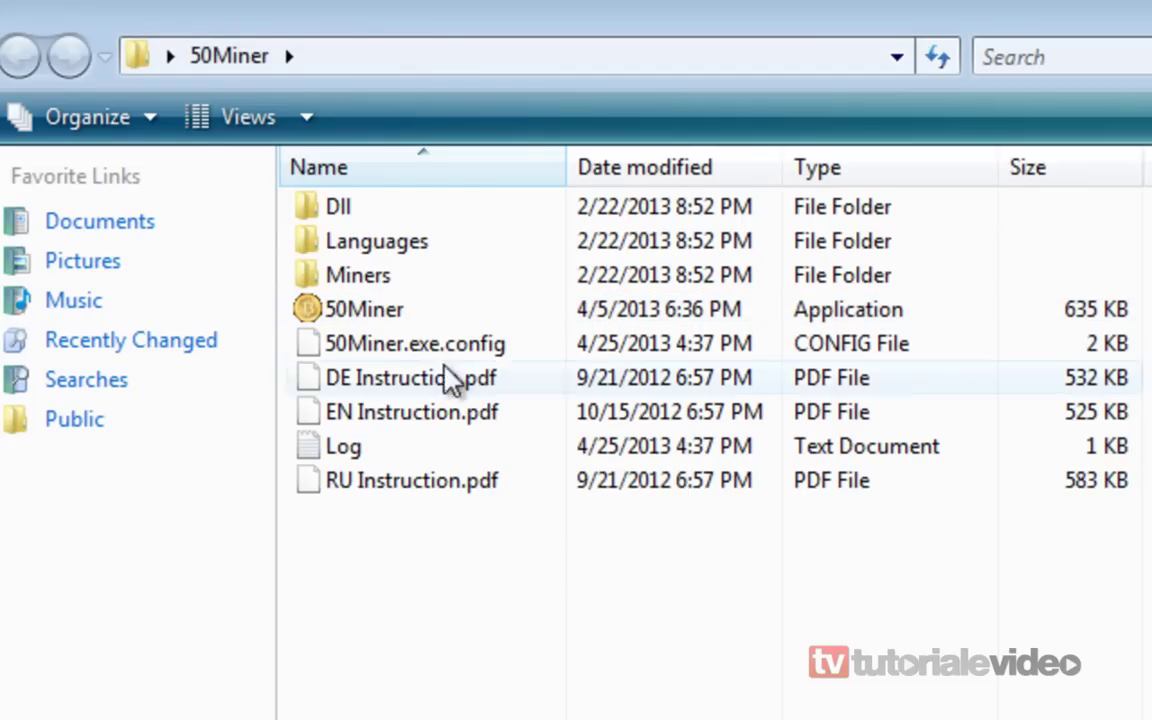
Launch 50Miner now that .NET is installed, close its folder window, and open a new Chrome tab
double_click(411, 310)
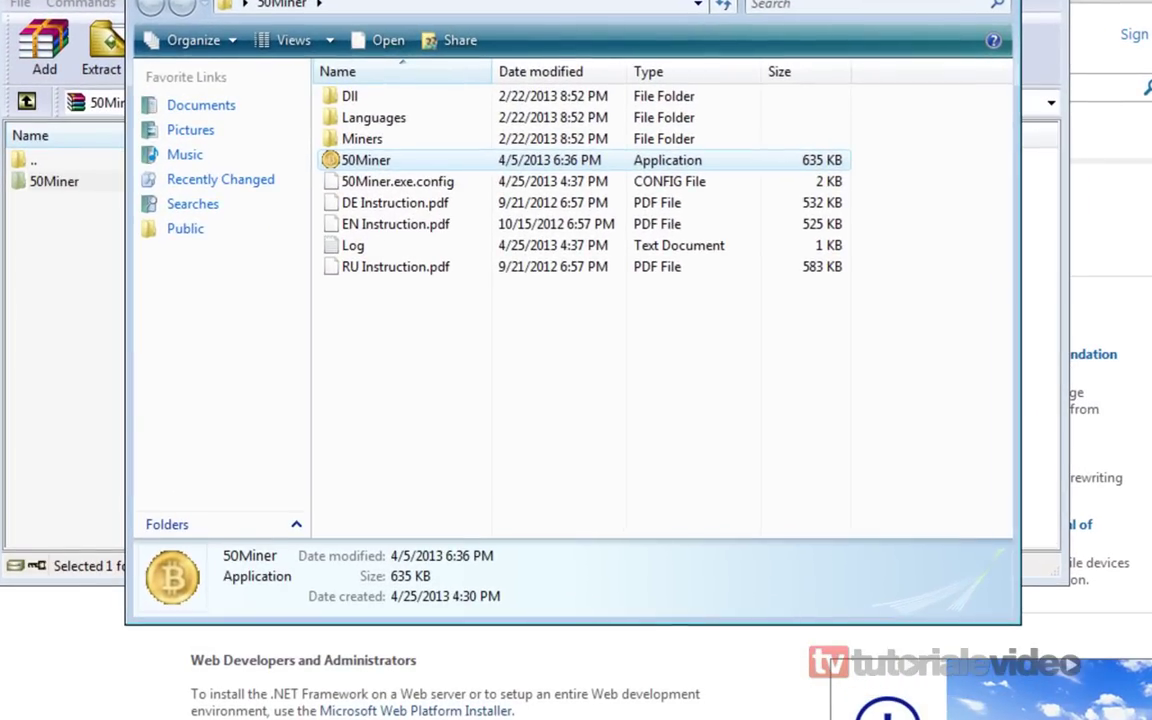
key(alt+F4)
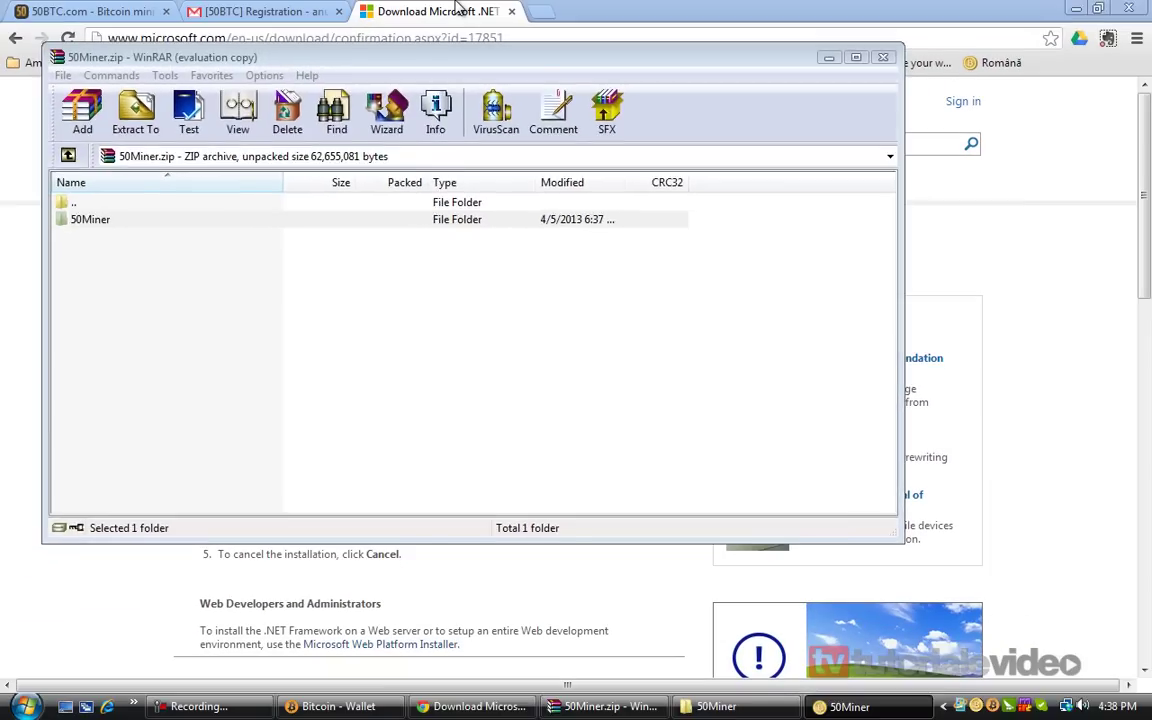
click(457, 8)
key(ctrl+t)
Search google.ro for the 'bitcoin mining gpu wikipedia' suggestion
text(google.r)
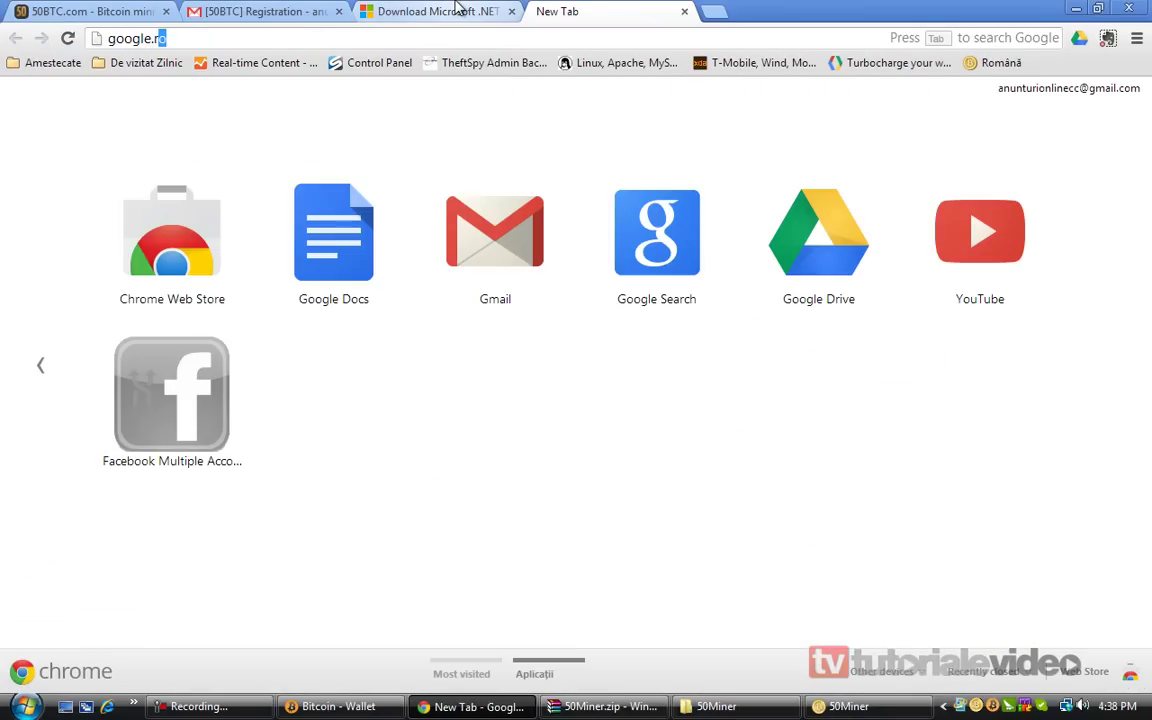
key(Return)
text(wikipe)
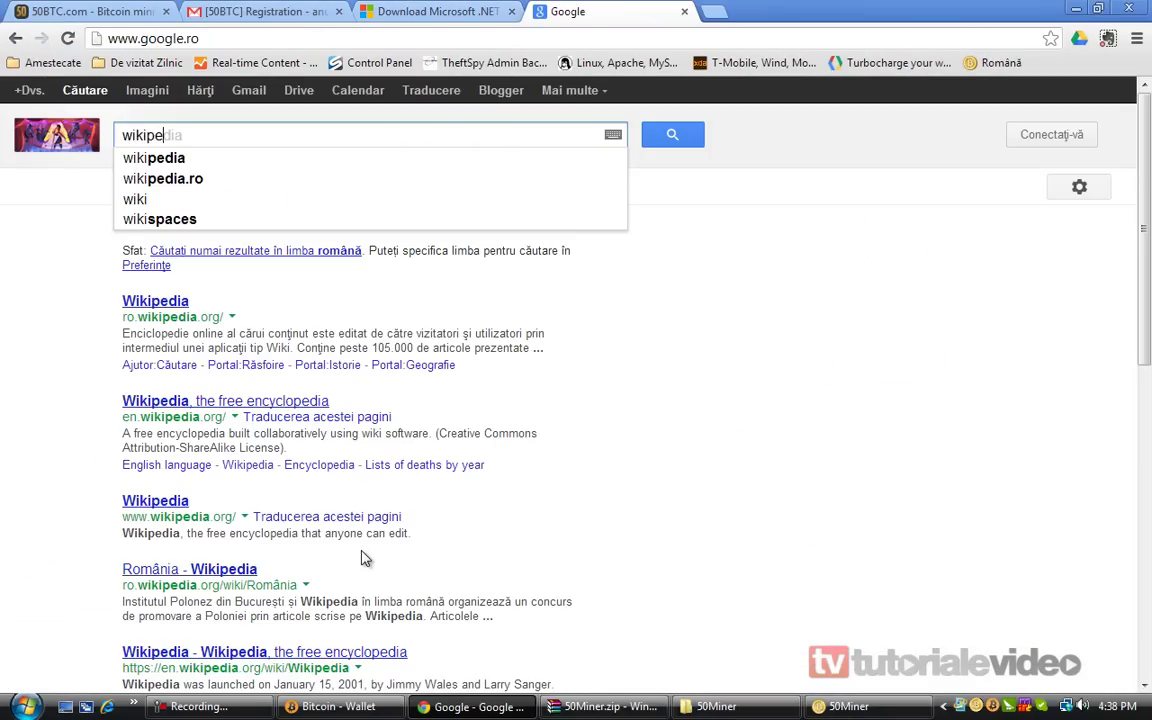
text(dia GPU bit)
key(Down)
key(Down)
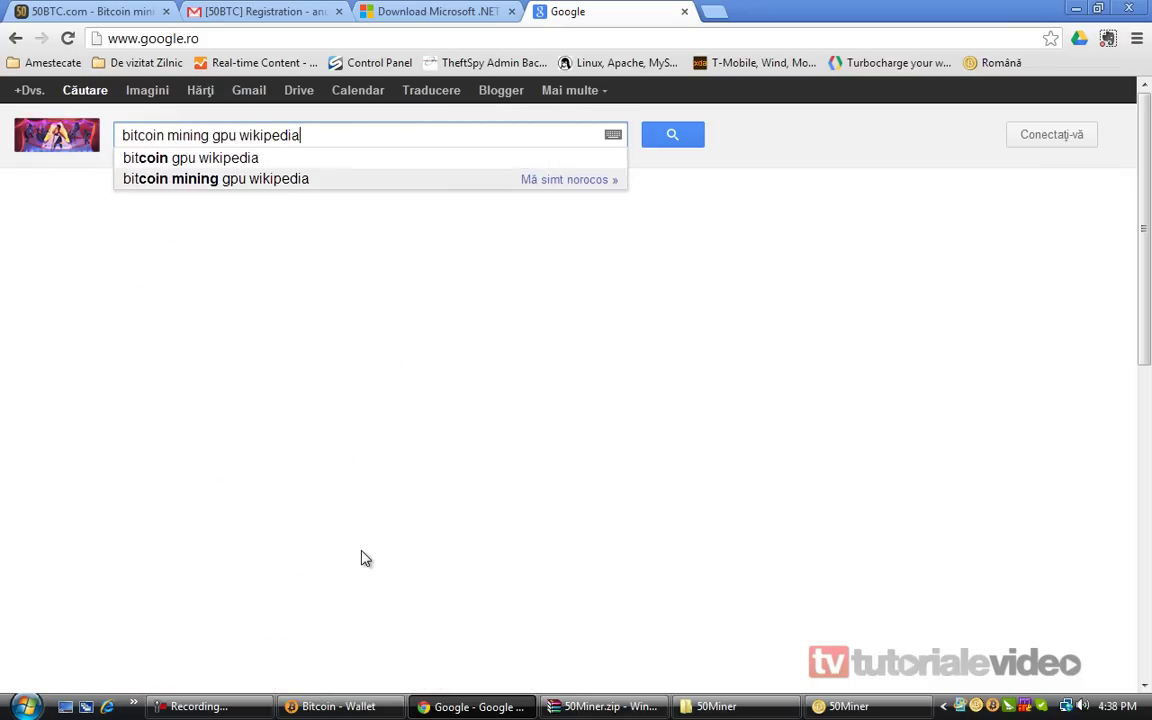
key(Return)
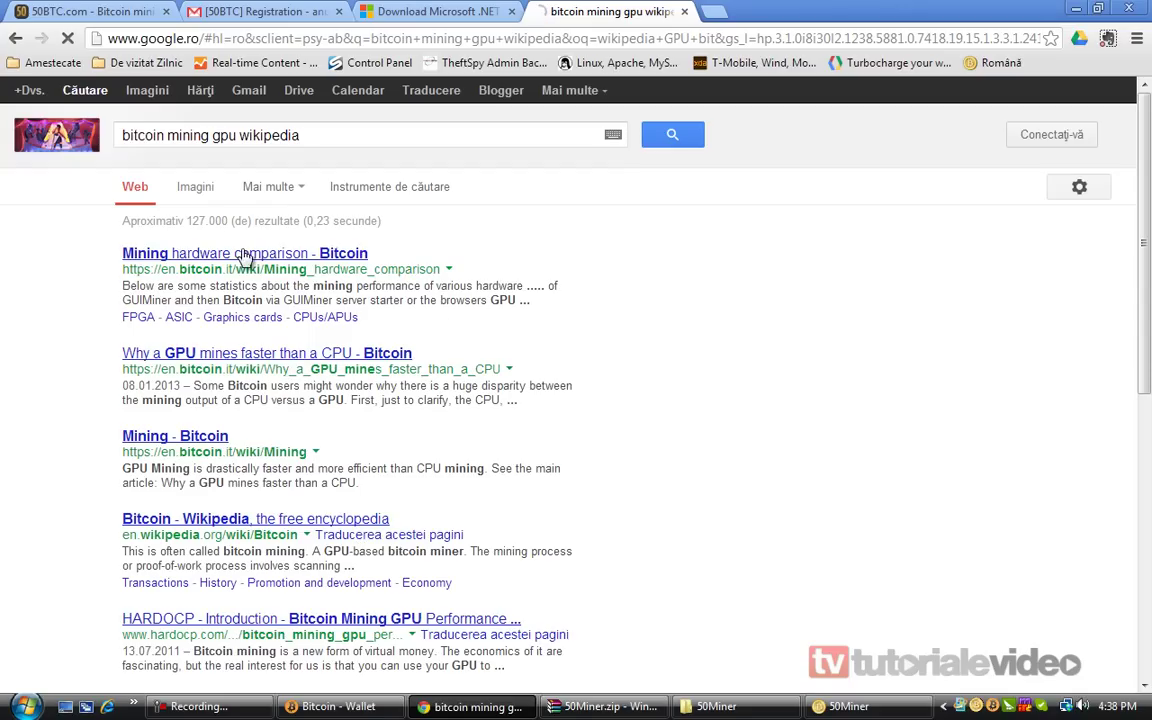
Open the Mining hardware comparison result and scroll to its AMD (ATI) table
key(Return)
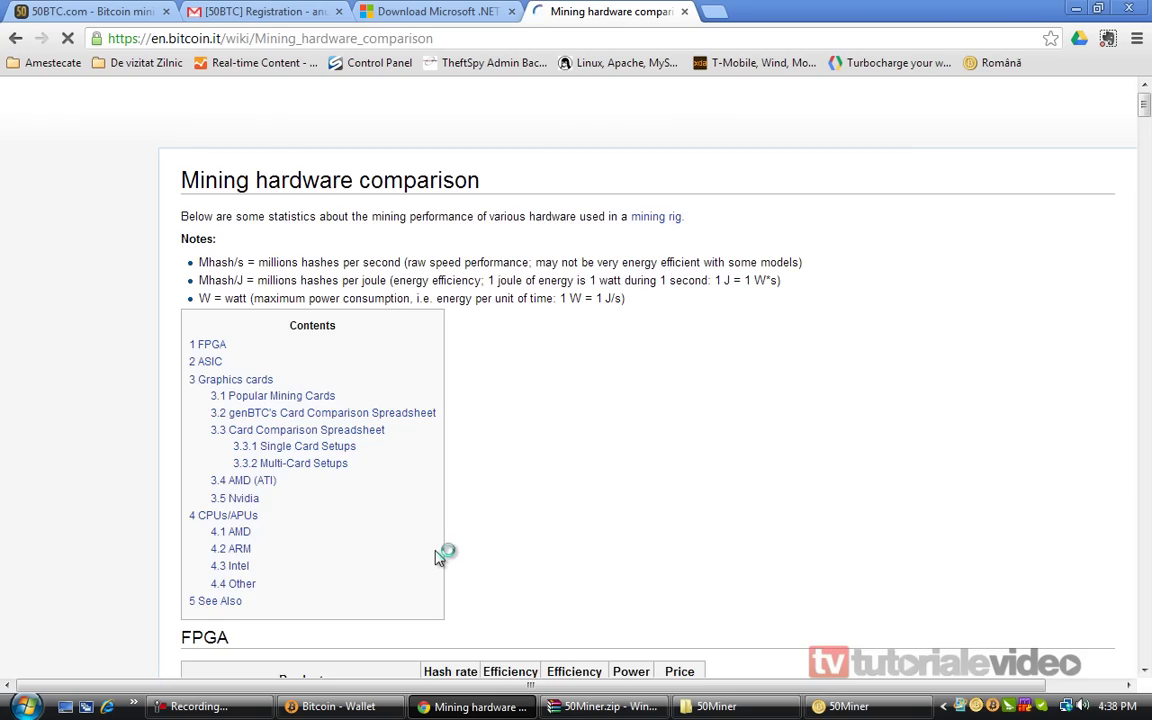
scroll(530, 440, down, 15)
scroll(530, 440, down, 20)
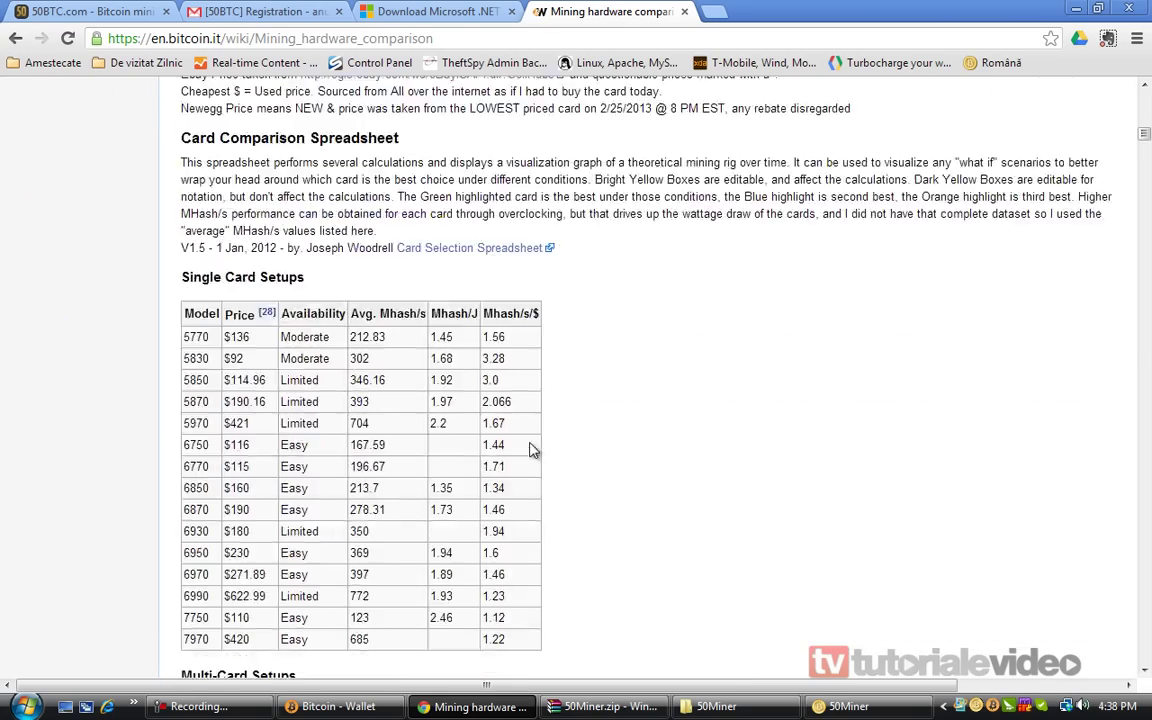
scroll(510, 500, up, 15)
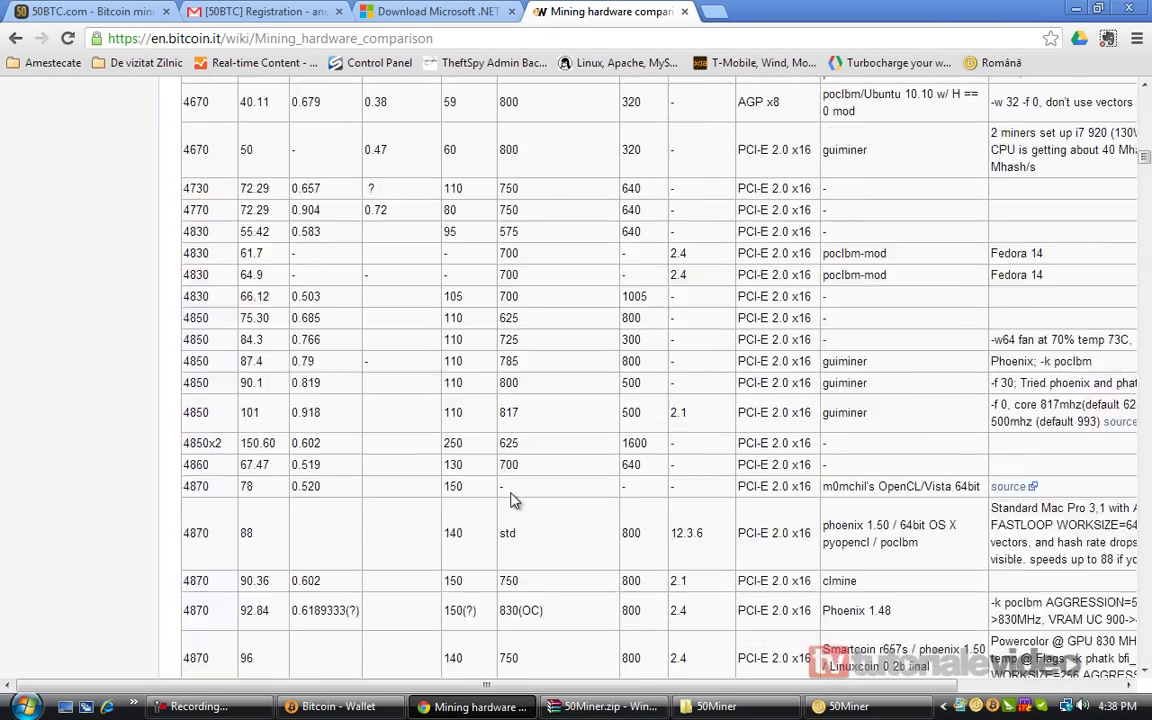
scroll(510, 492, down, 4)
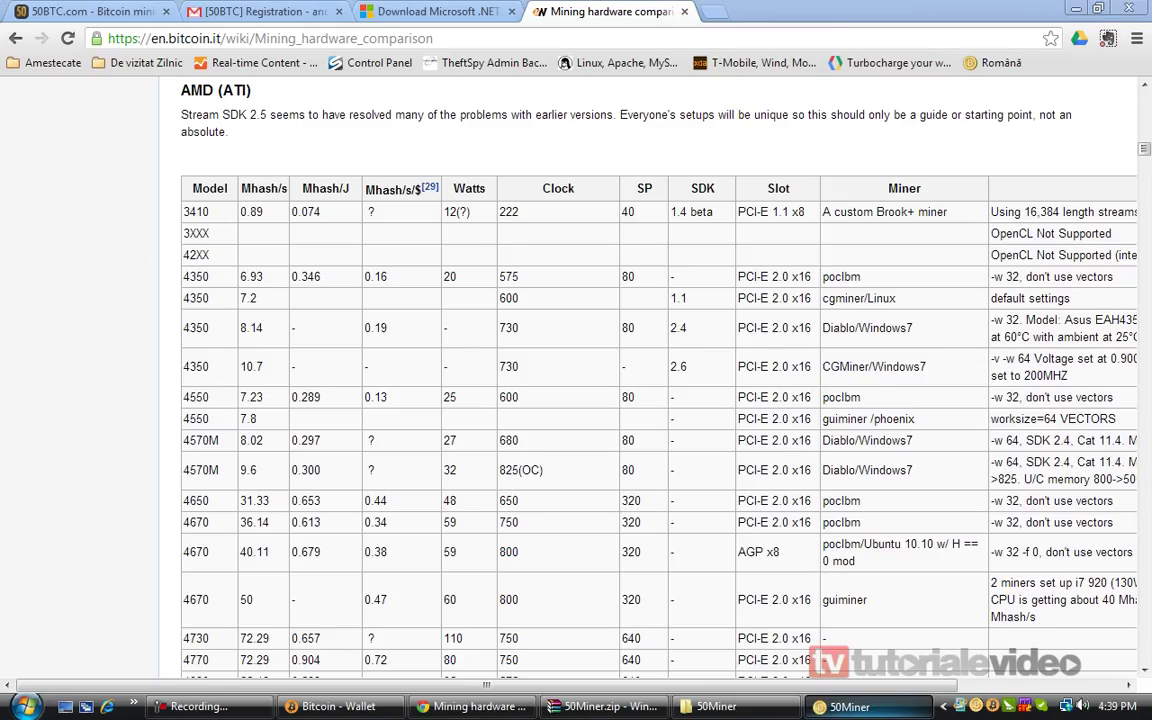
Select the 4650 model and try a page search for '4600' around the AMD (ATI) table
double_click(205, 499)
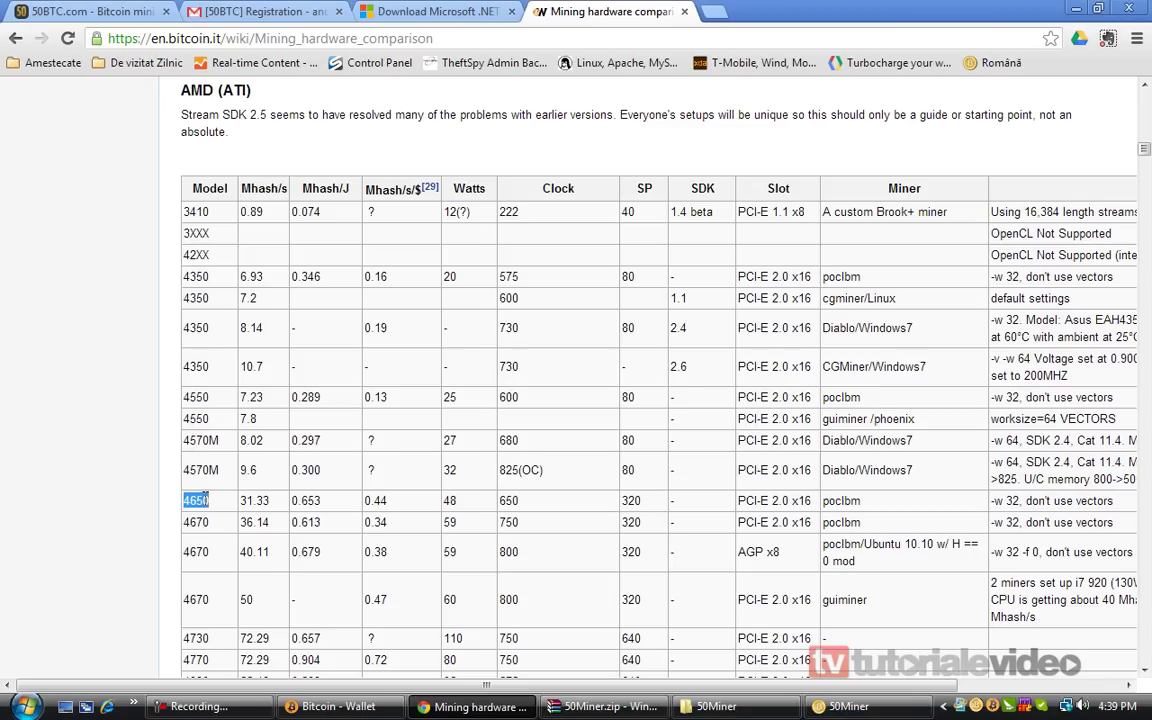
key(ctrl+f)
text(4600)
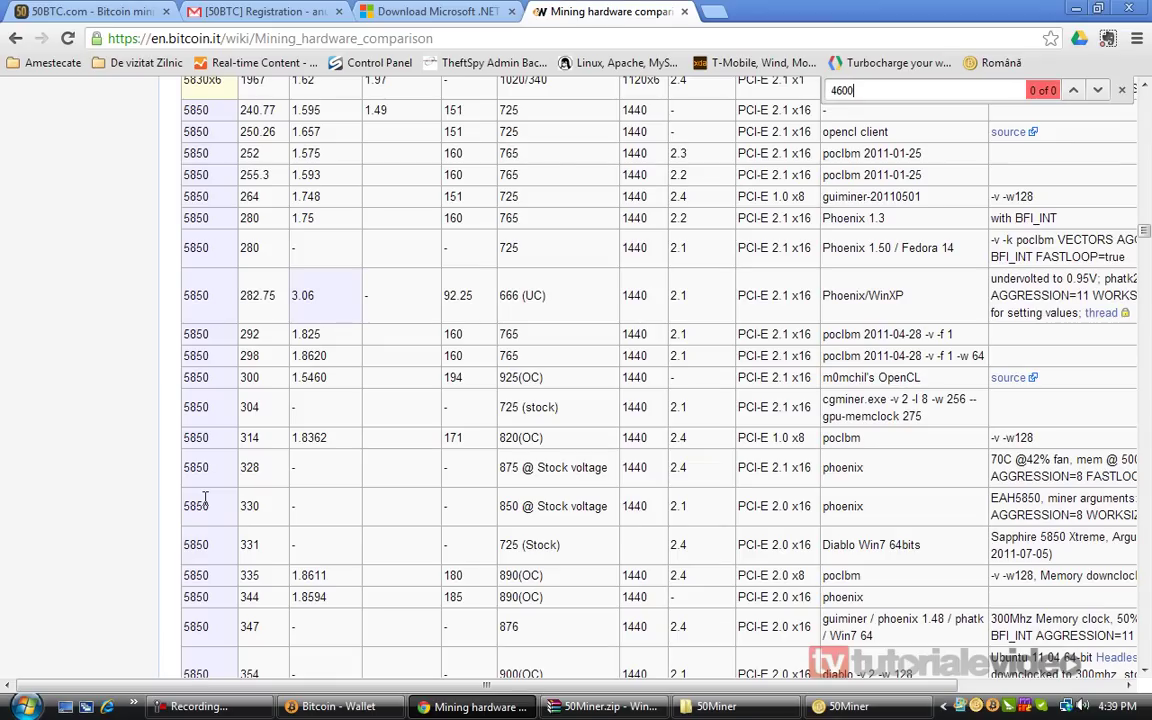
key(BackSpace)
key(BackSpace)
key(BackSpace)
key(BackSpace)
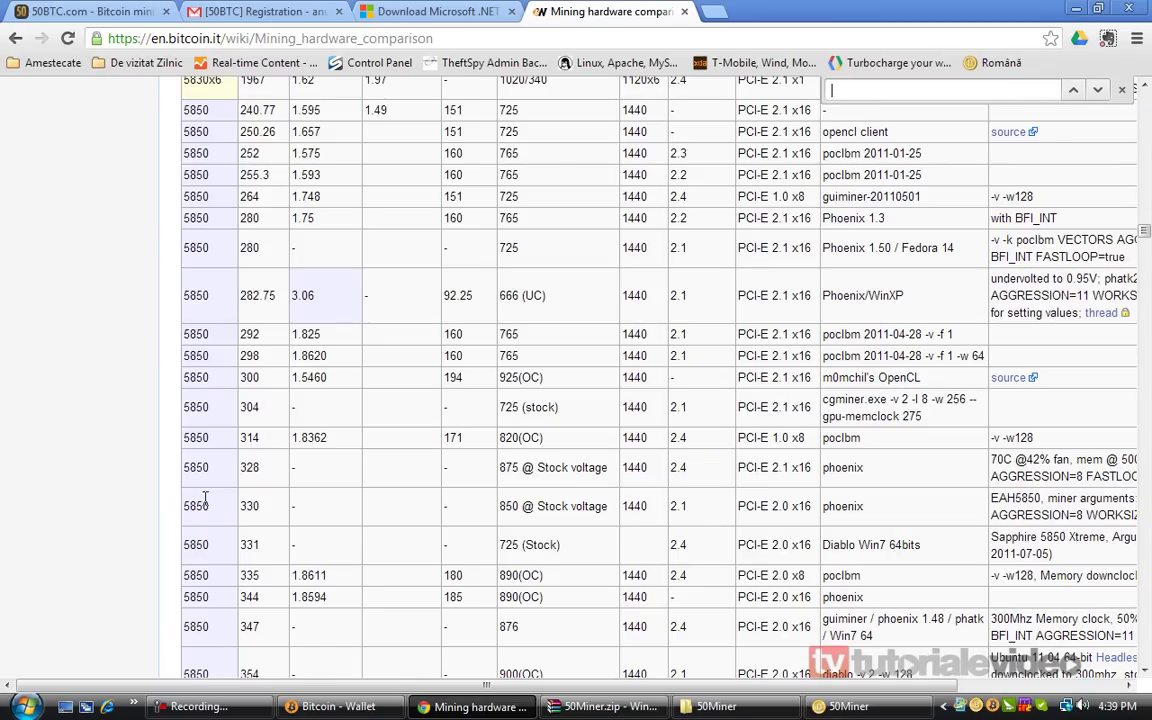
scroll(205, 497, up, 20)
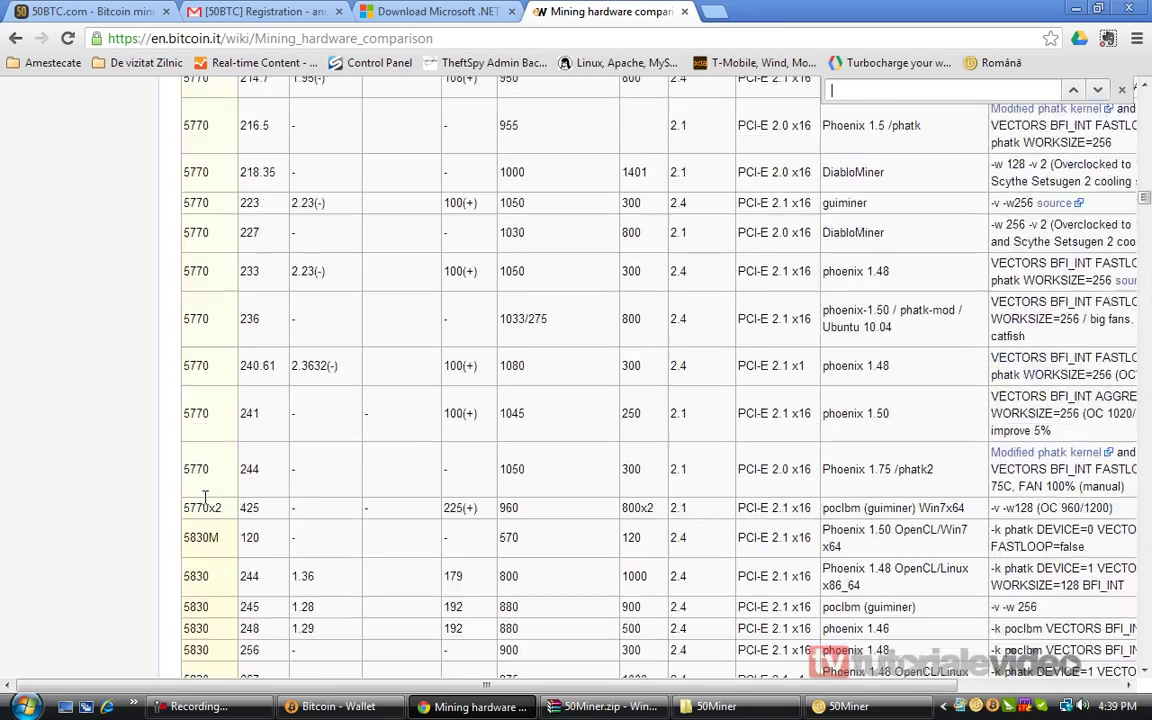
scroll(205, 497, up, 20)
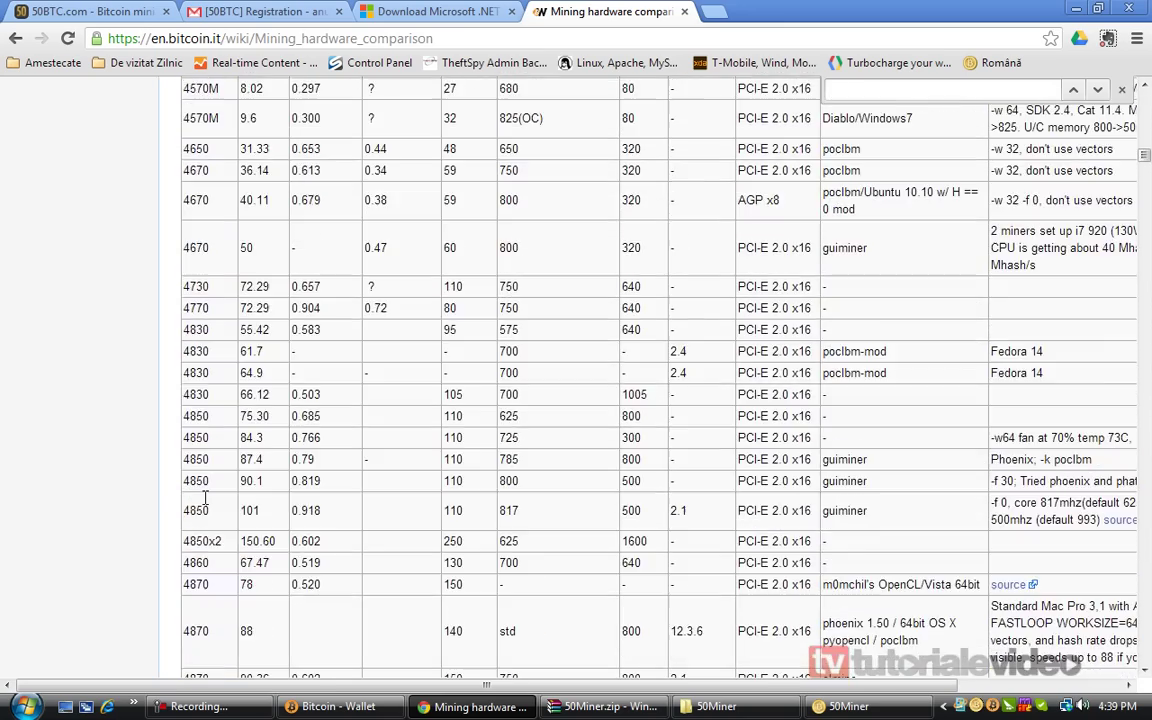
scroll(205, 497, up, 5)
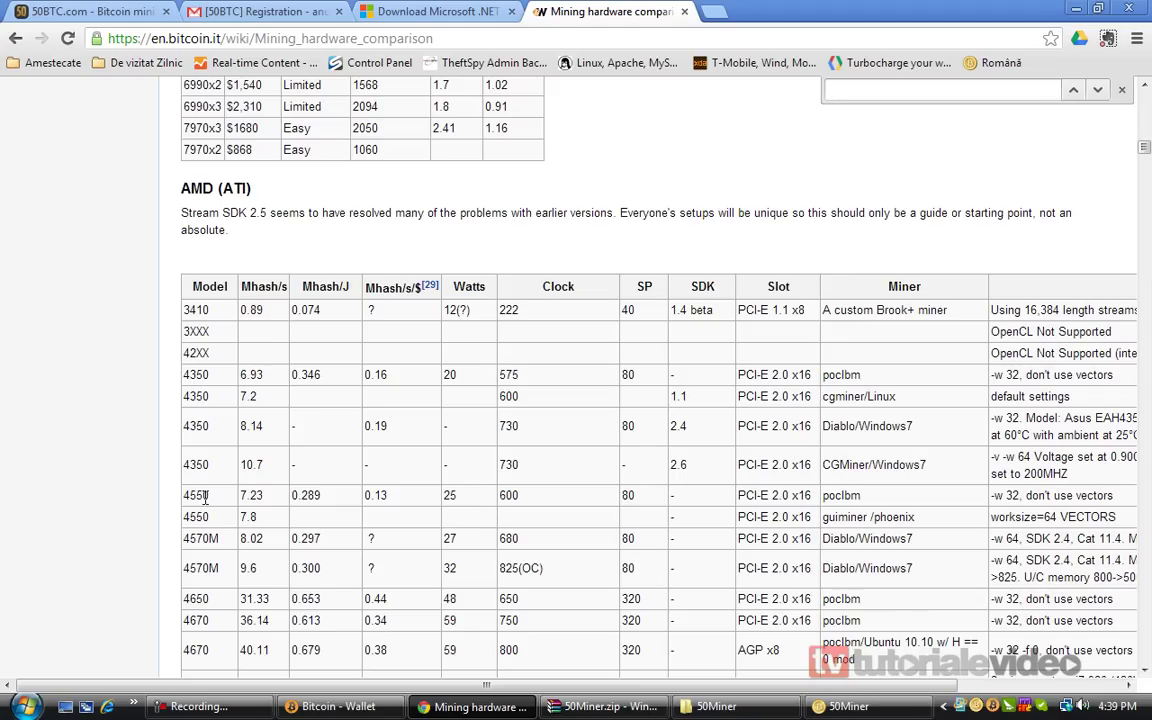
scroll(205, 497, down, 2)
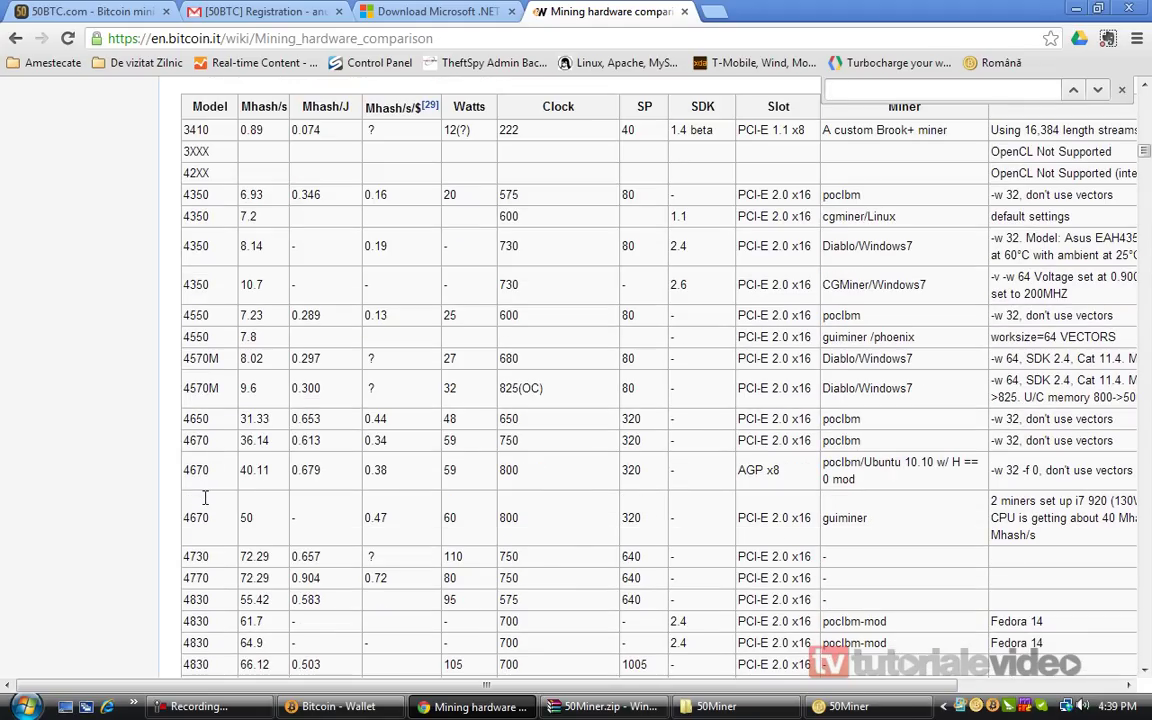
scroll(205, 497, down, 2)
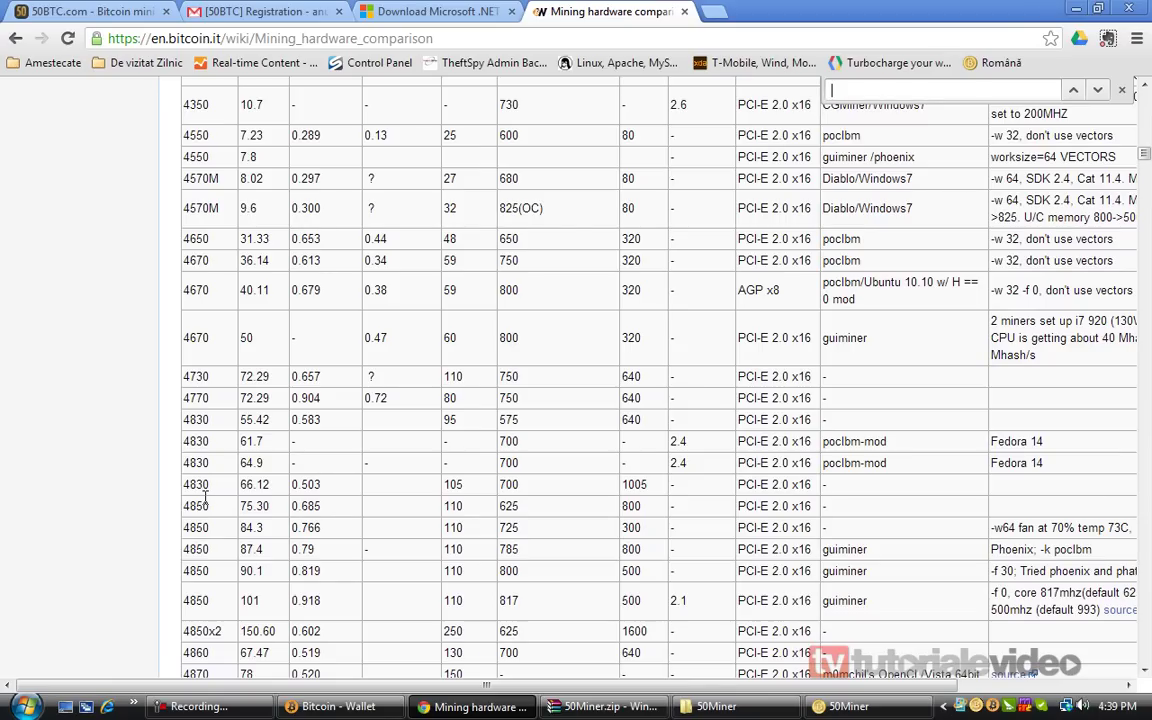
scroll(205, 497, down, 3)
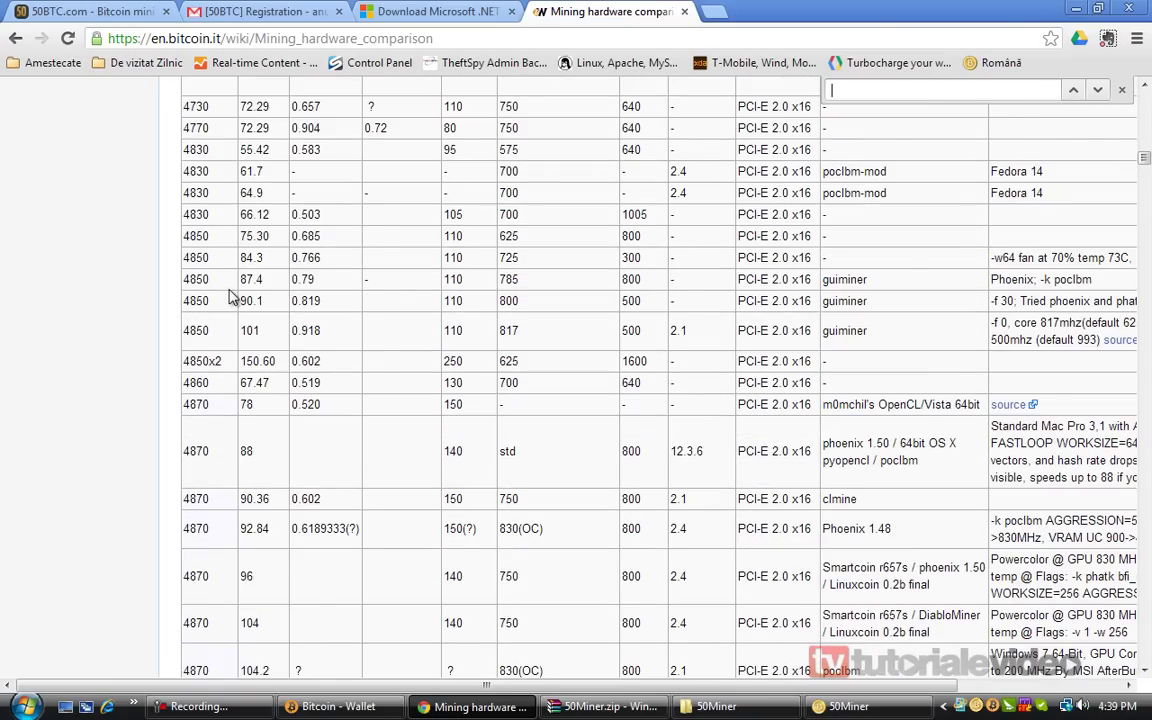
scroll(211, 268, up, 9)
Mark the Model, Mhash/s and Miner columns of the AMD table
double_click(208, 467)
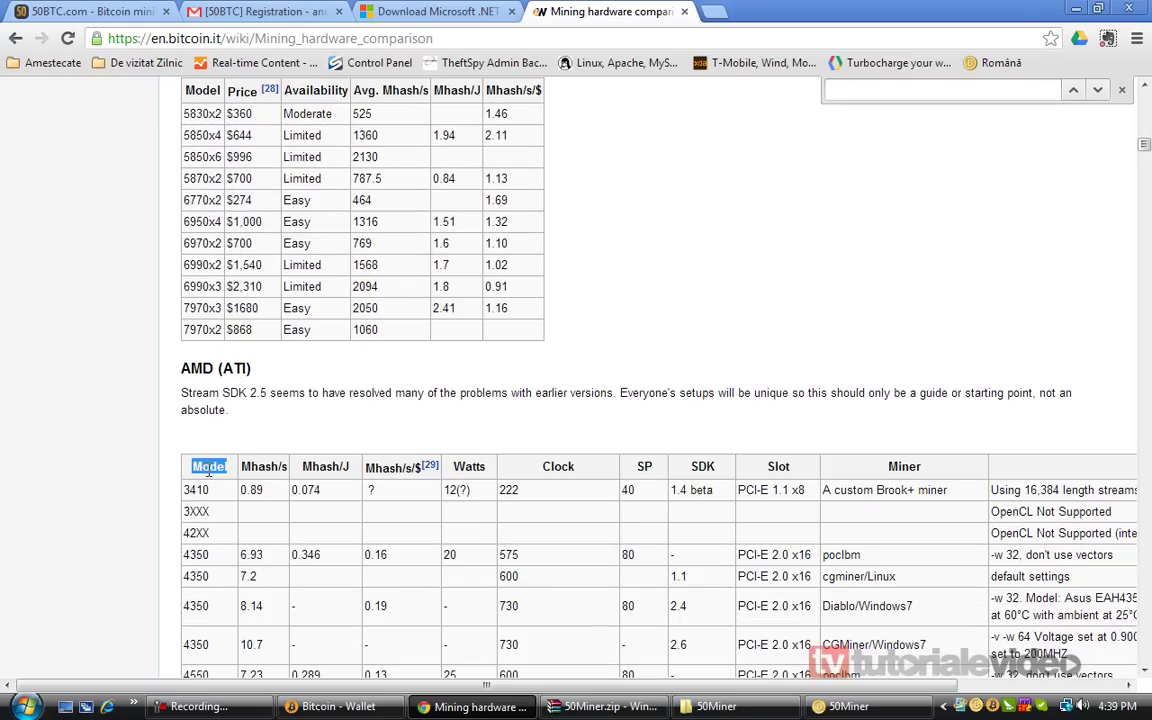
double_click(252, 464)
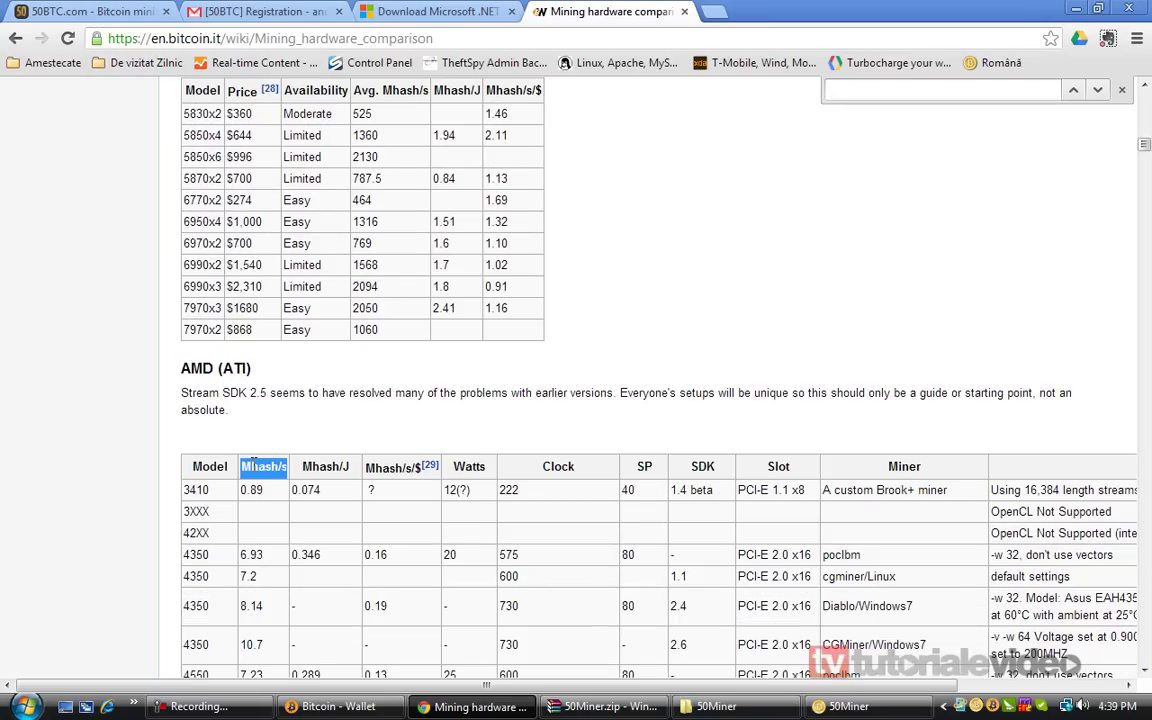
scroll(252, 464, down, 1)
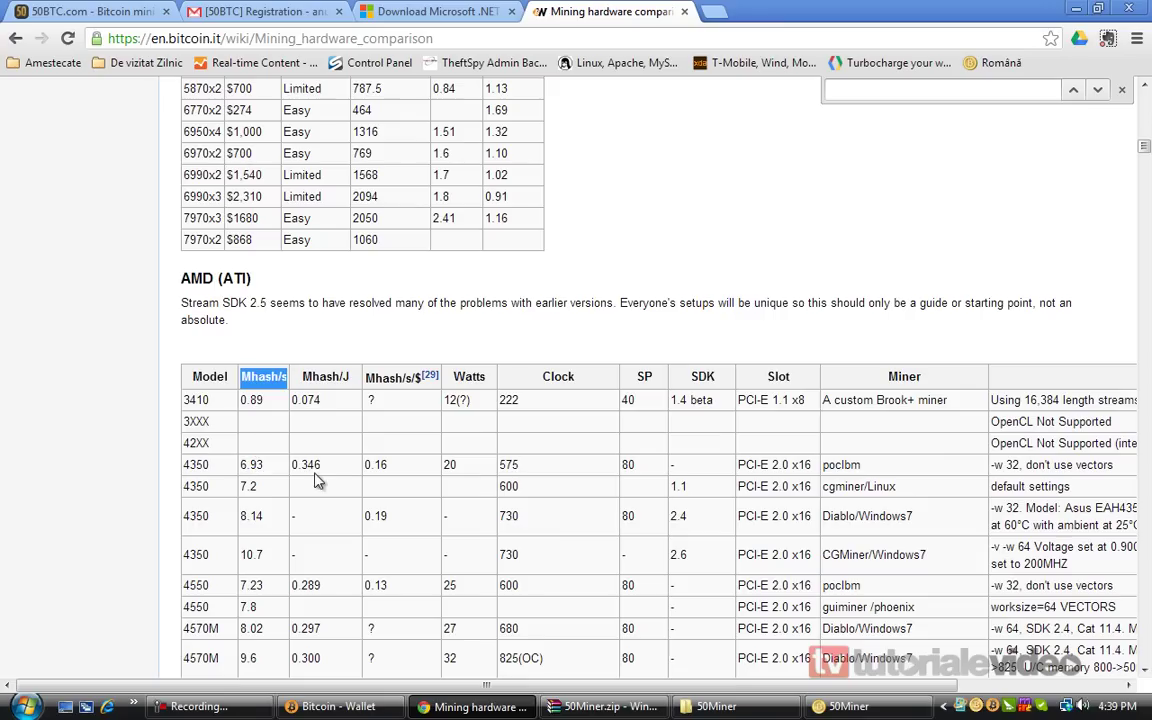
triple_click(904, 376)
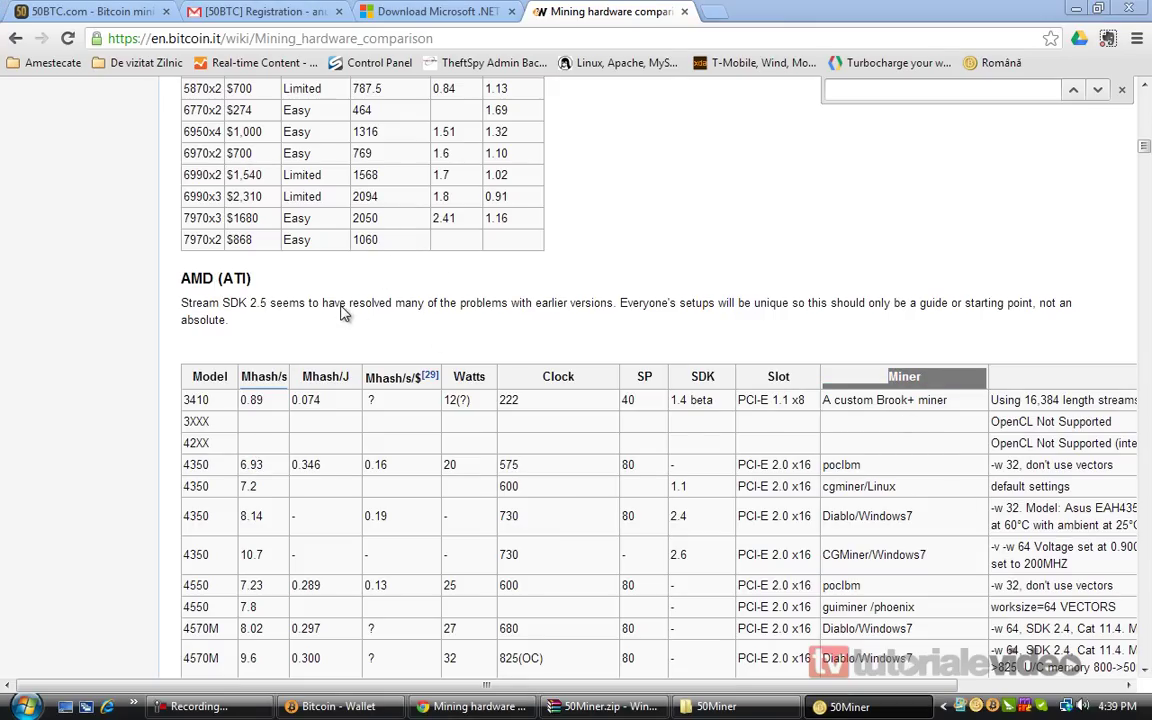
click(155, 377)
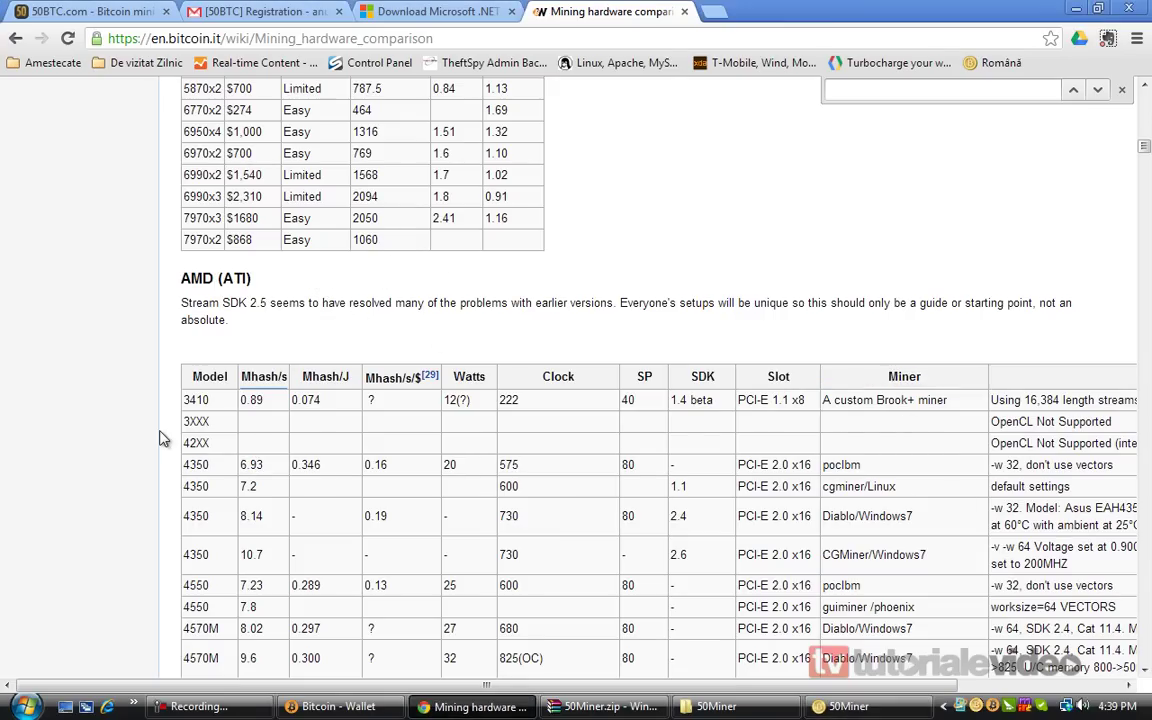
Mark the 4870's 104 Mhash/s figure, then scroll down and highlight a 5770 entry
scroll(160, 430, down, 6)
scroll(160, 437, down, 4)
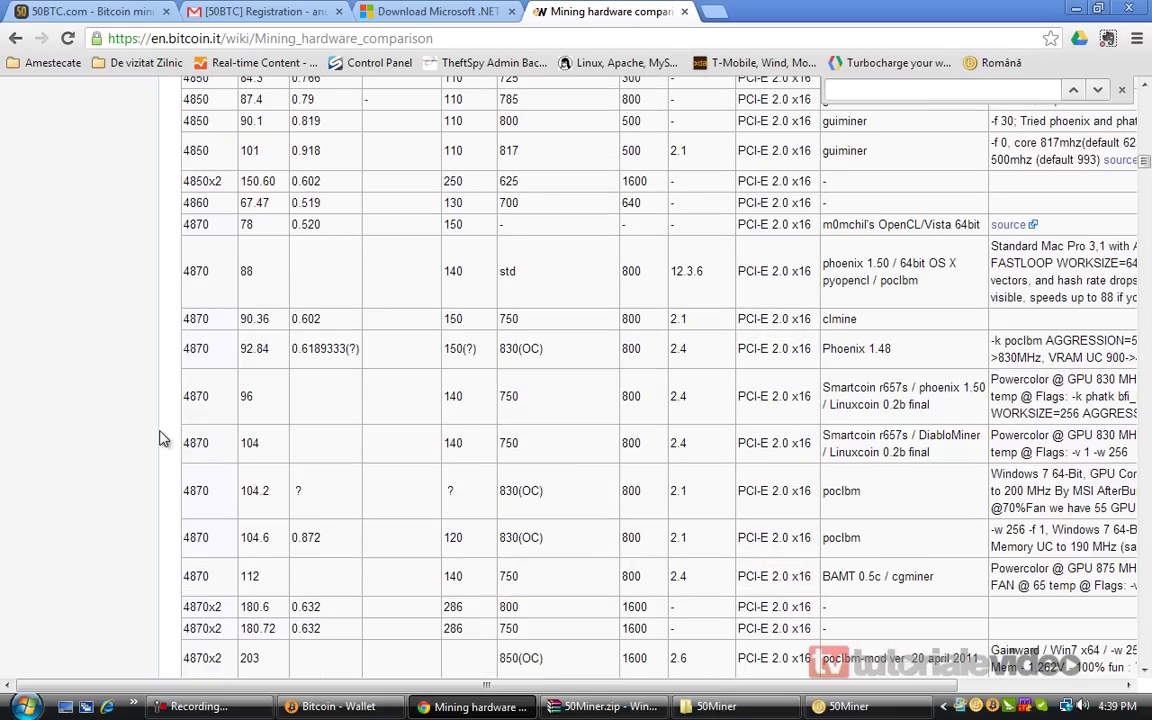
double_click(249, 444)
scroll(193, 490, down, 8)
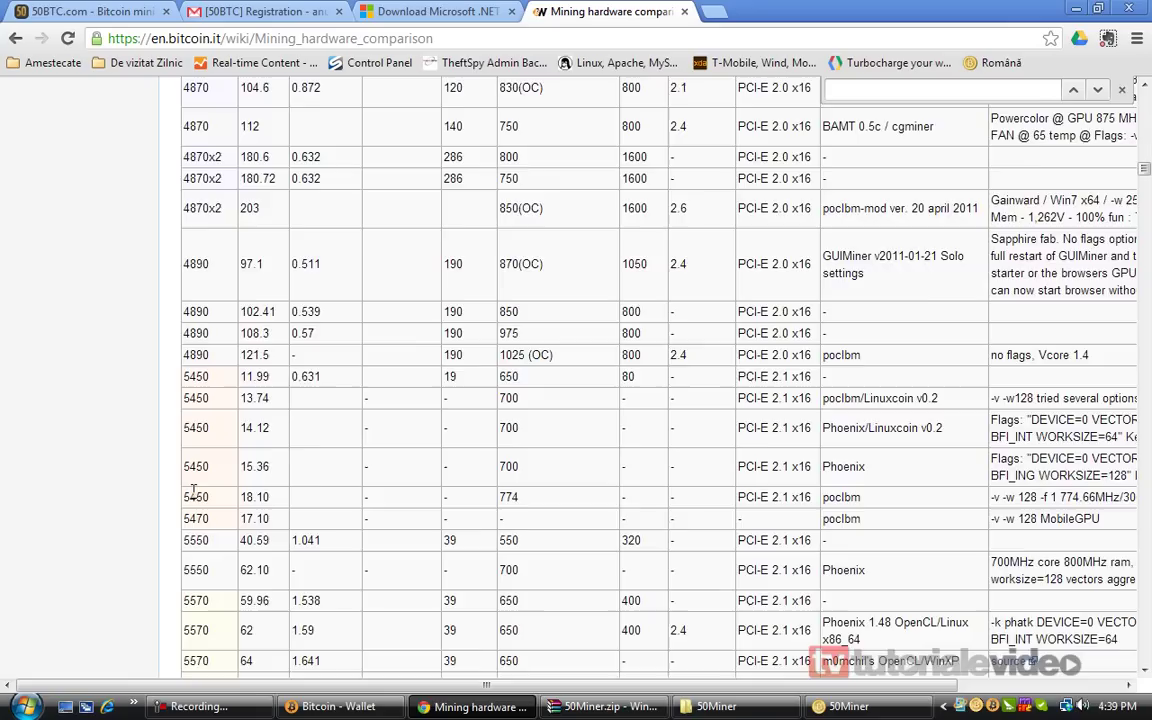
scroll(196, 500, down, 3)
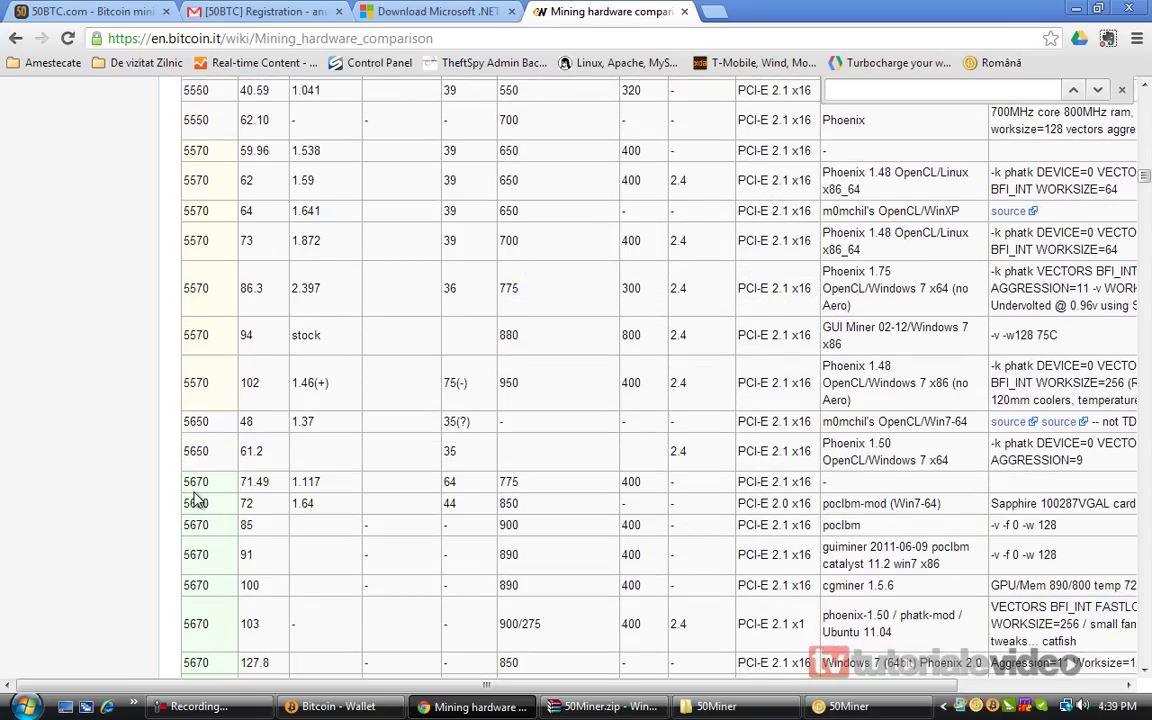
scroll(196, 500, down, 9)
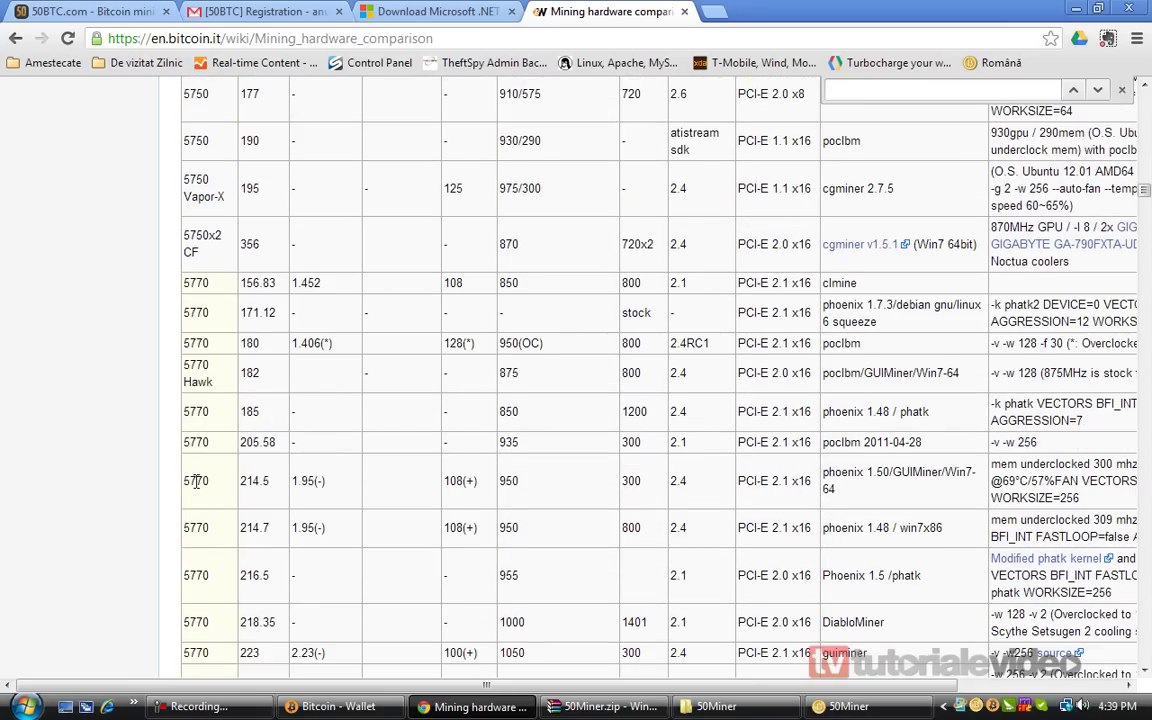
double_click(196, 482)
key(ctrl+c)
Search google.ro for '5770 pret' and review the eMAG Gigabyte Radeon HD 5770 listing
click(713, 12)
text(google.ro)
key(Return)
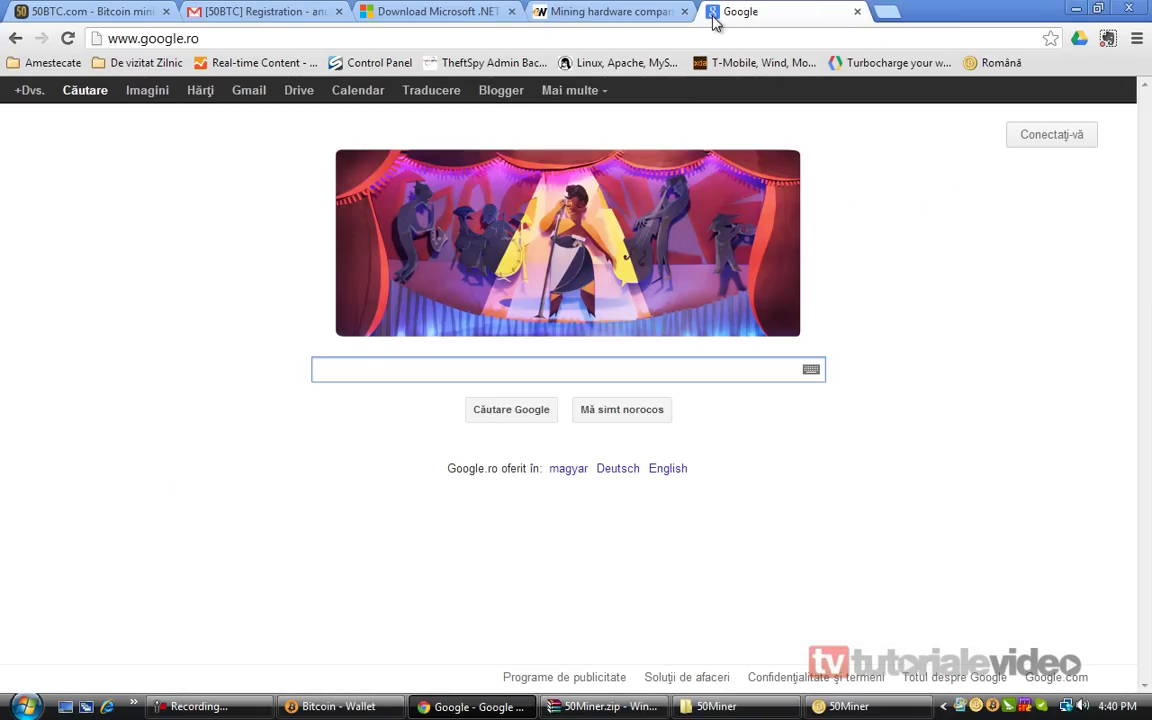
key(ctrl+v)
text(pret)
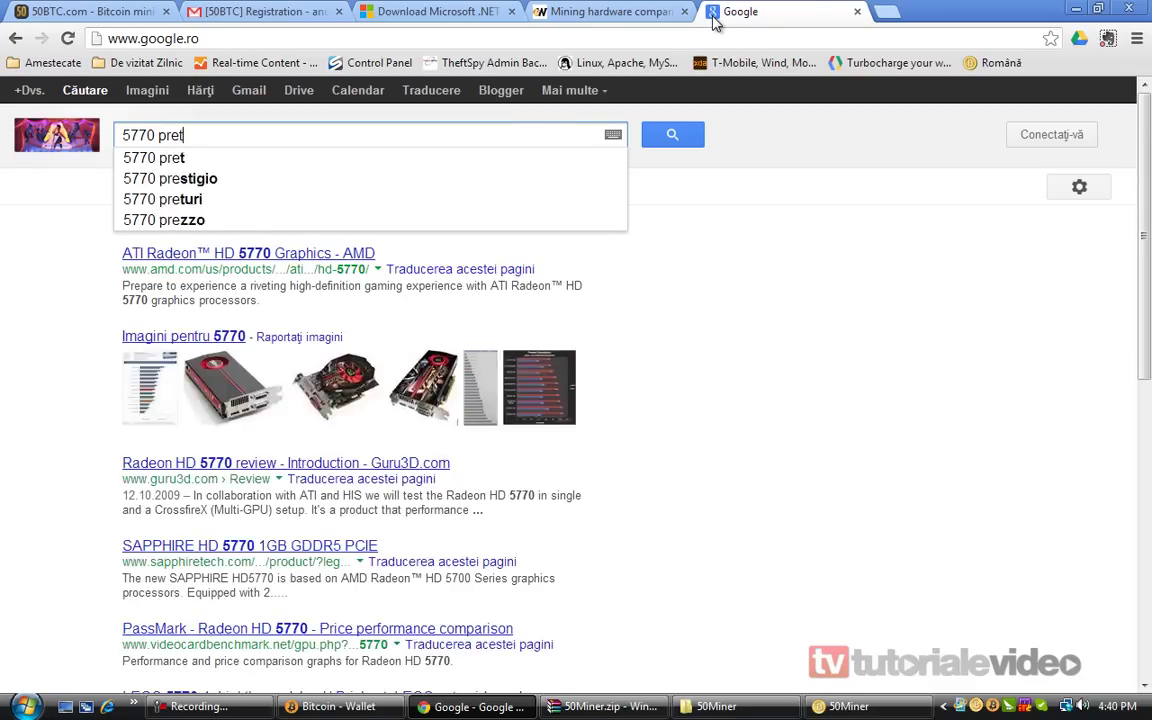
key(Return)
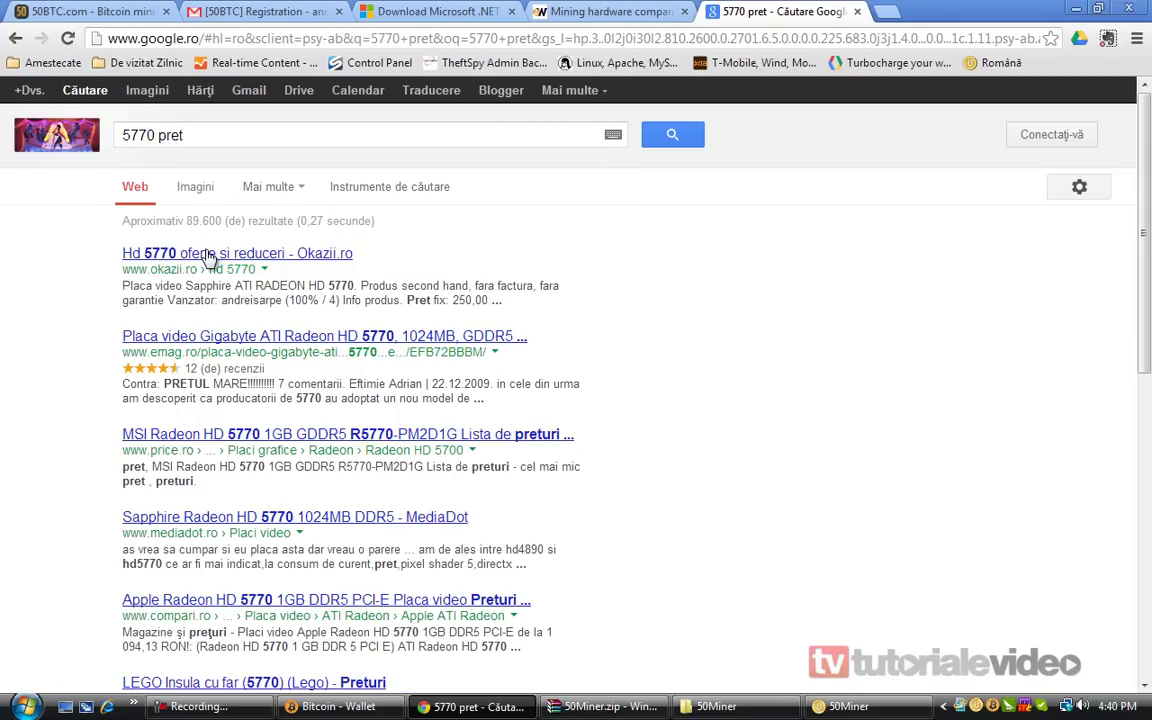
click(270, 338)
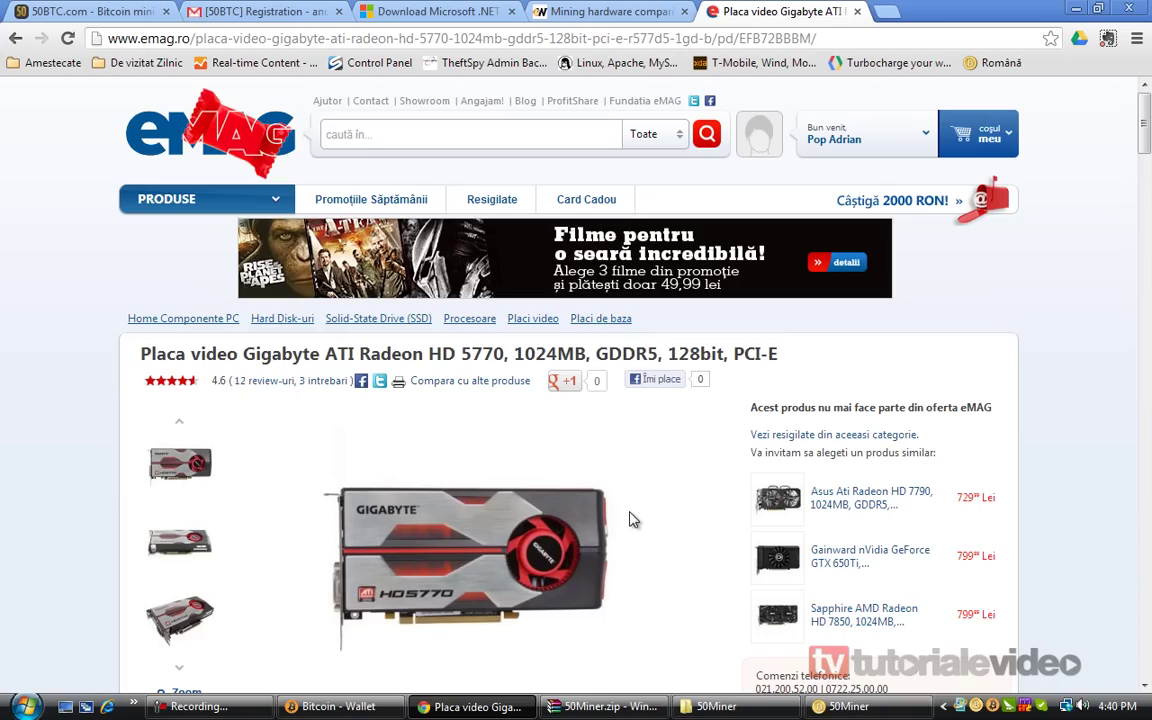
scroll(630, 519, down, 10)
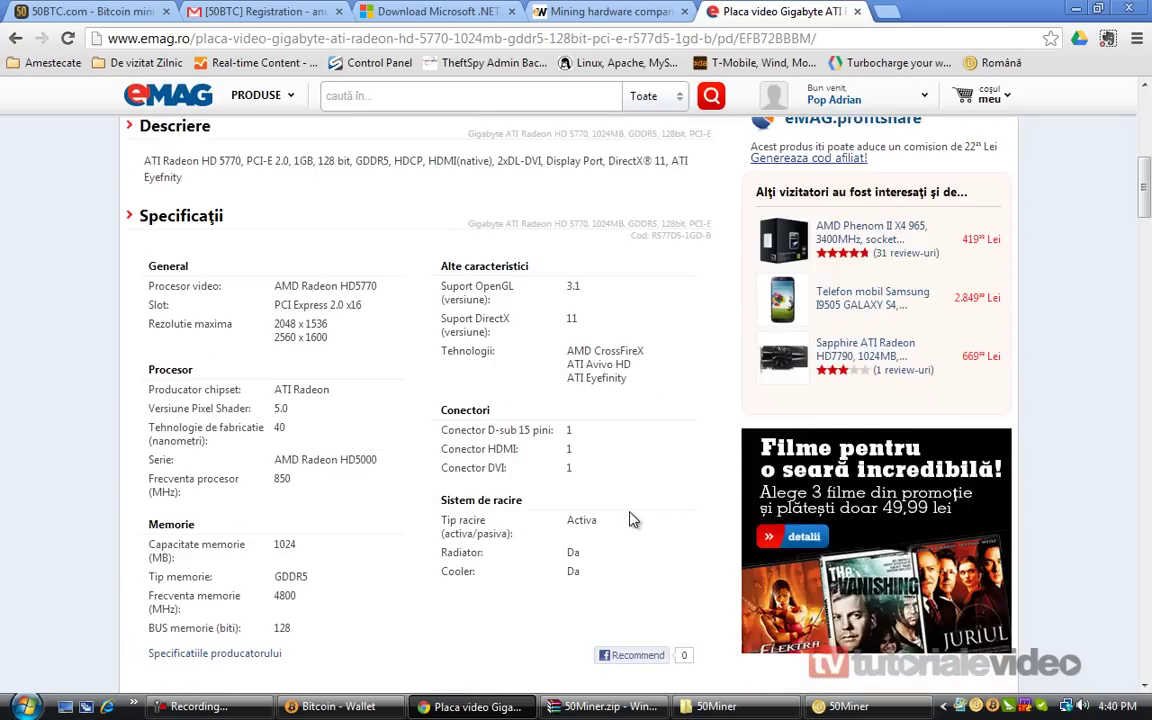
scroll(630, 519, up, 8)
scroll(630, 519, up, 2)
scroll(630, 519, down, 2)
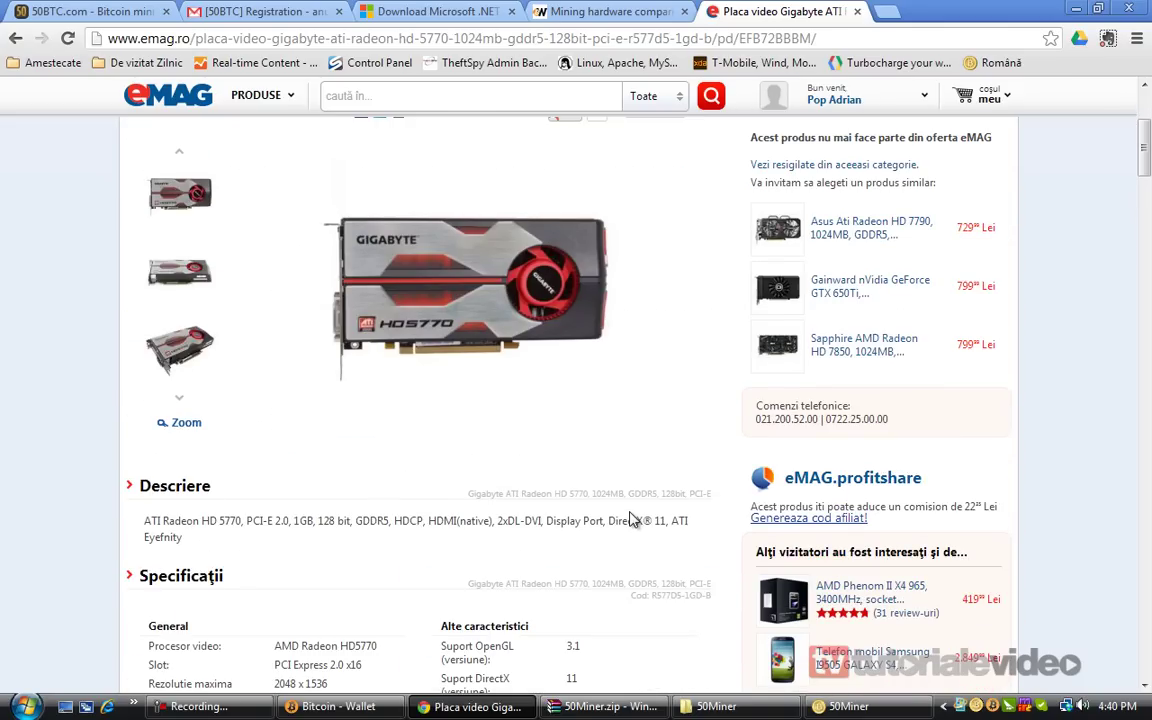
scroll(633, 519, down, 6)
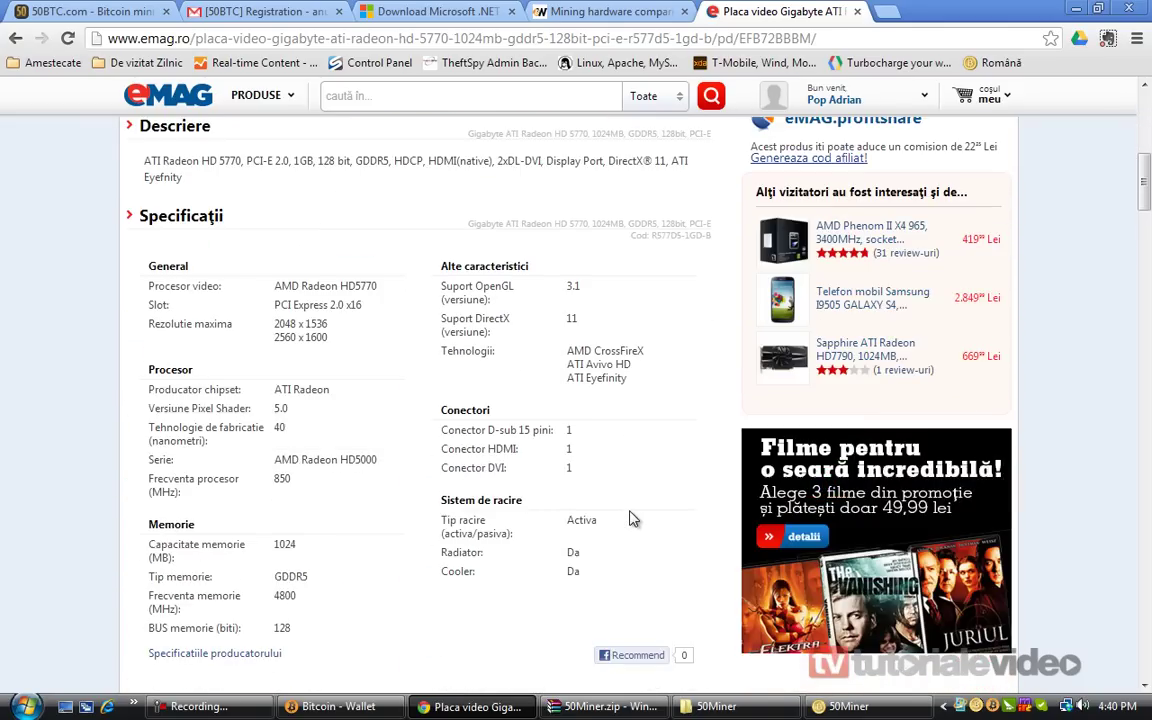
scroll(633, 519, up, 4)
scroll(630, 519, up, 5)
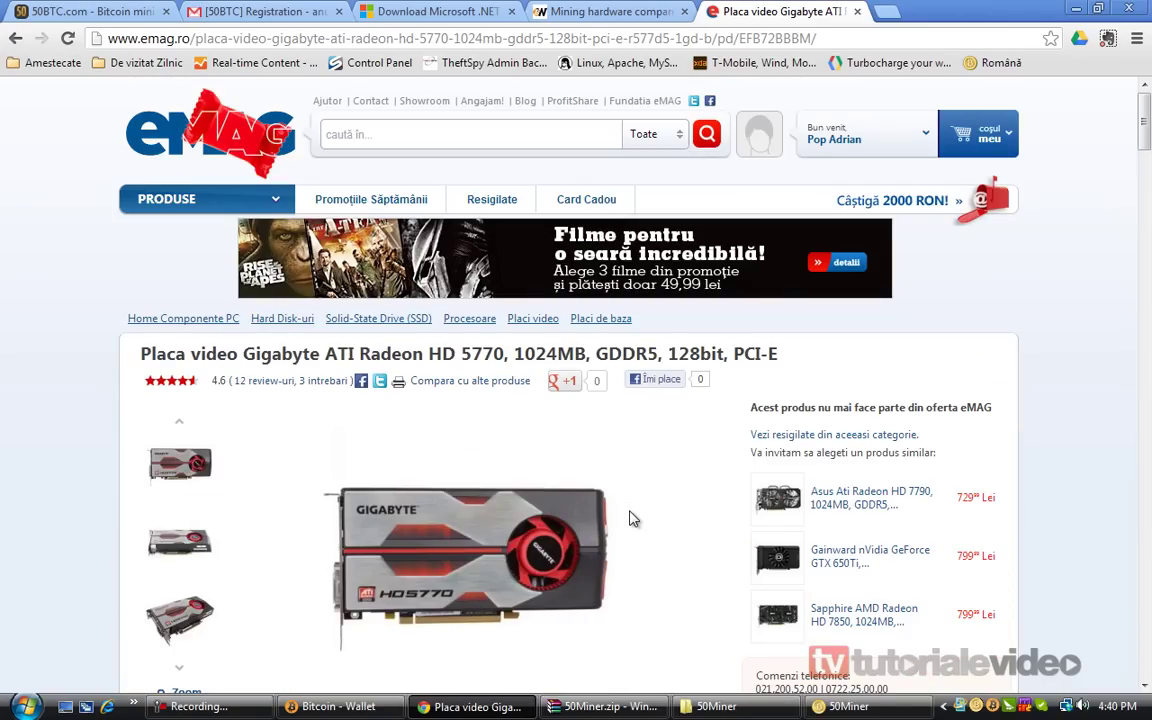
Mark the 5770 row rated 205.58 Mhash/s in the comparison table, then go to the 50BTC tab
click(545, 11)
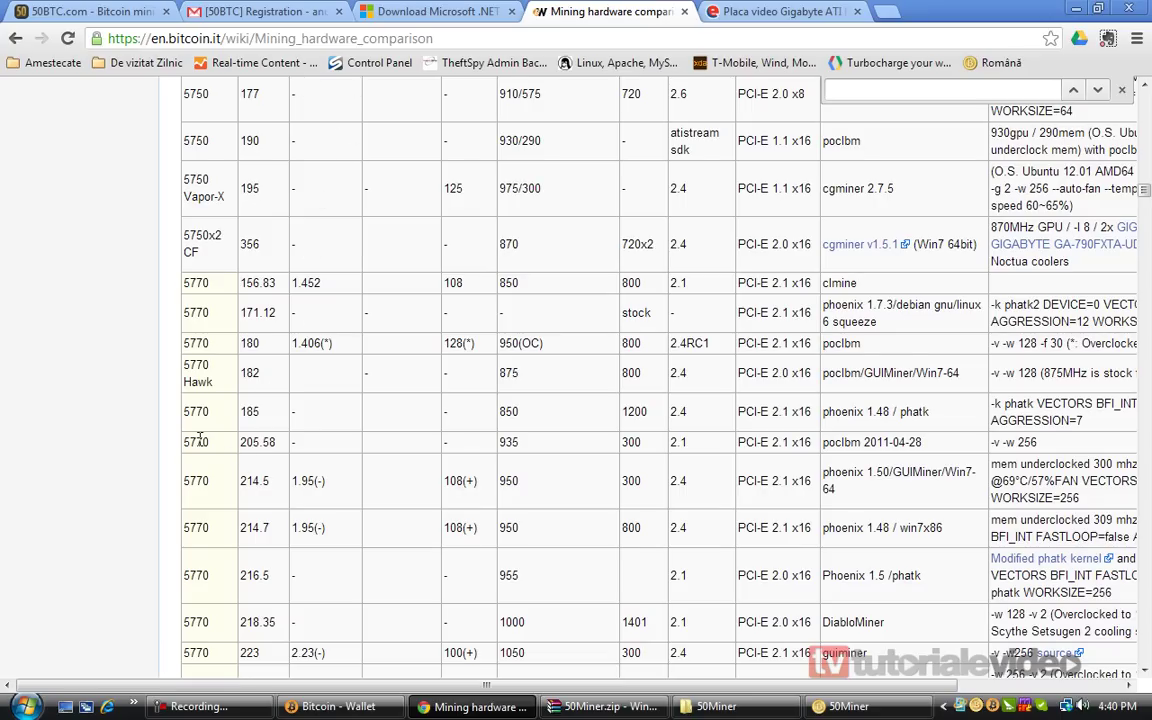
click(765, 11)
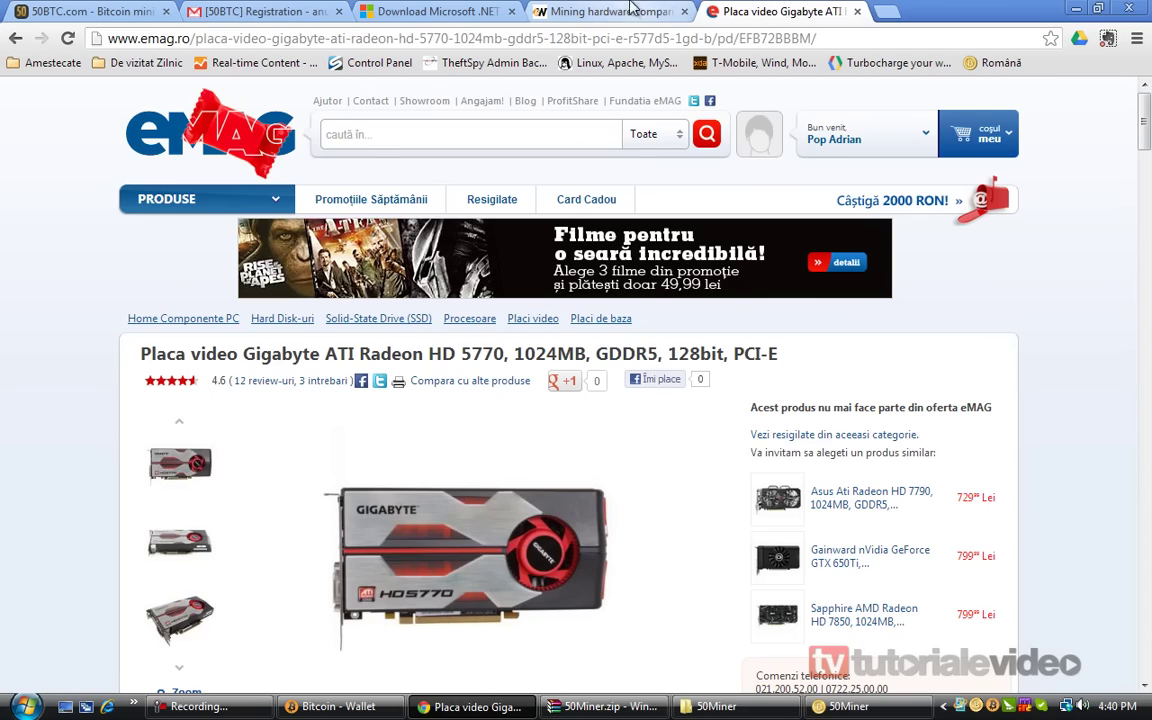
click(638, 8)
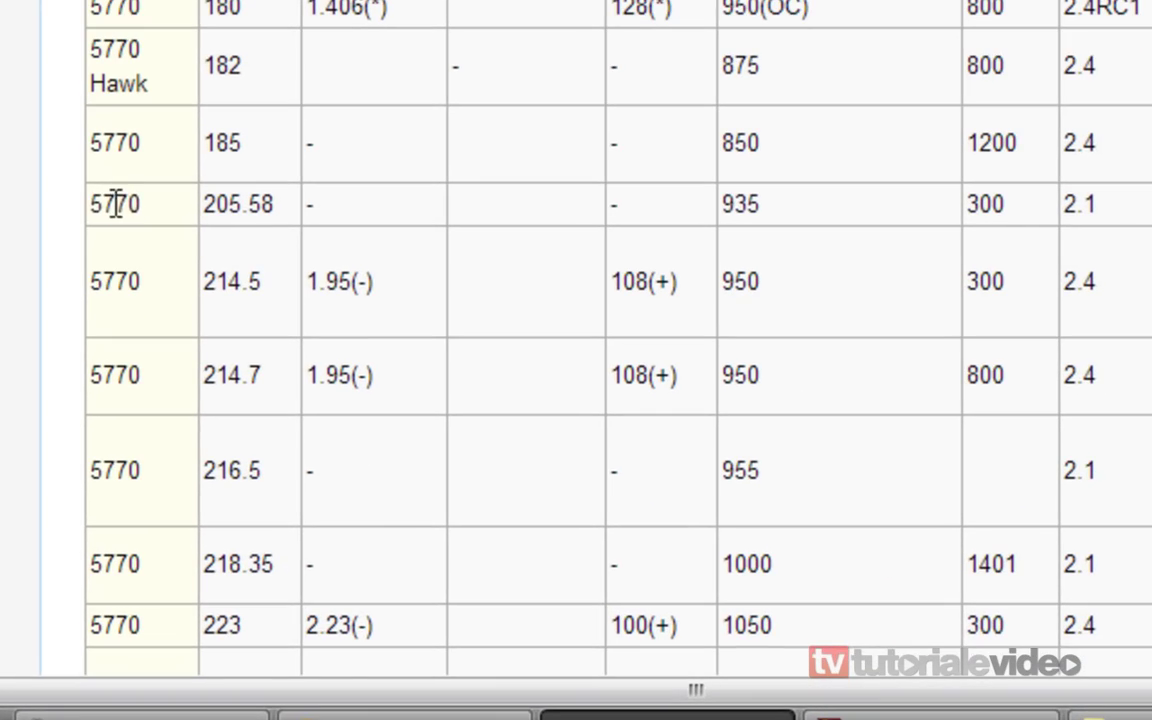
double_click(116, 204)
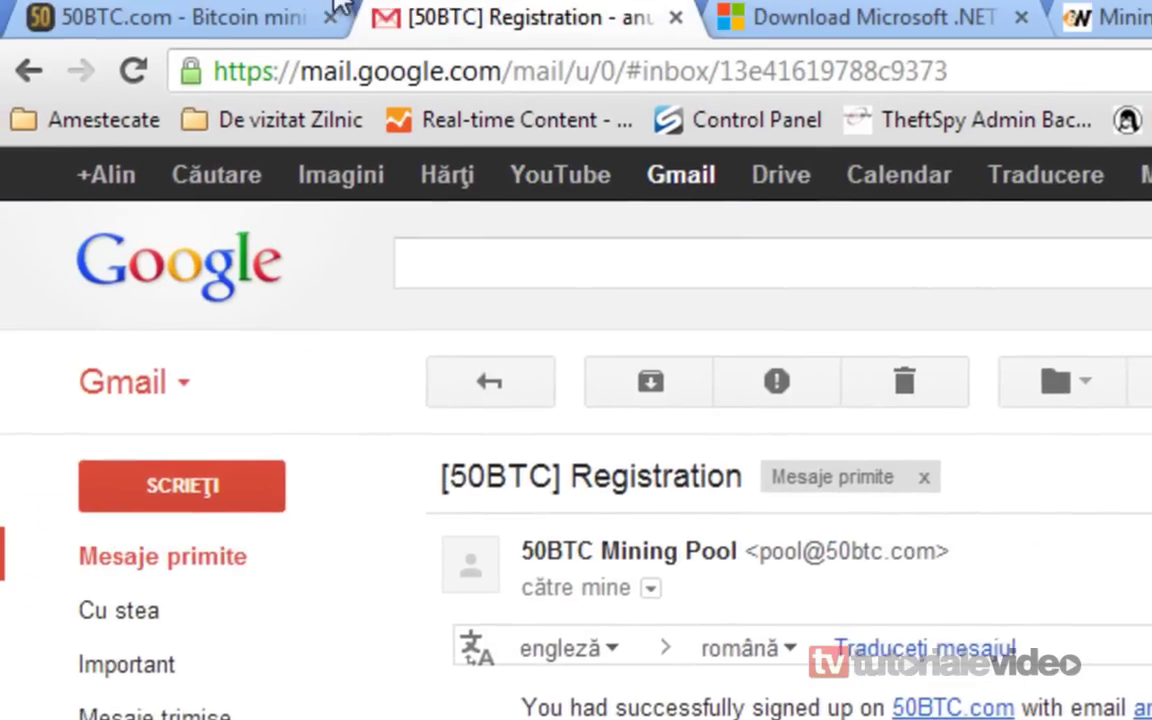
click(205, 20)
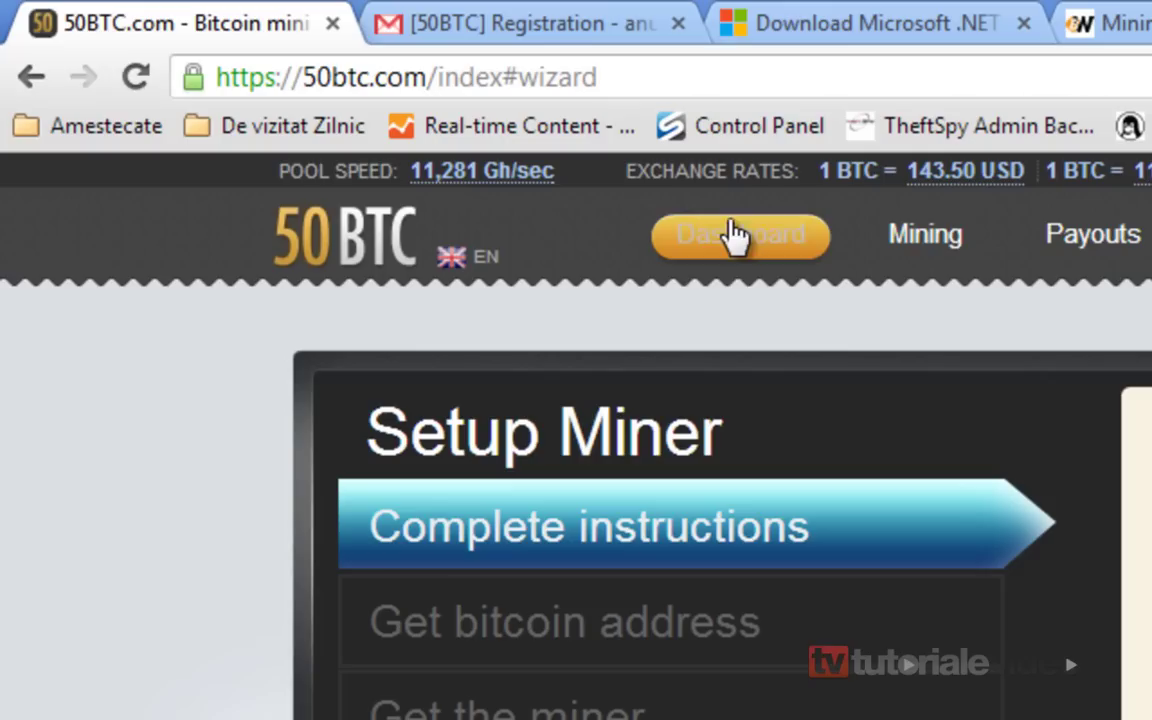
Open the 50BTC dashboard and search the page for the reward calculator
click(734, 257)
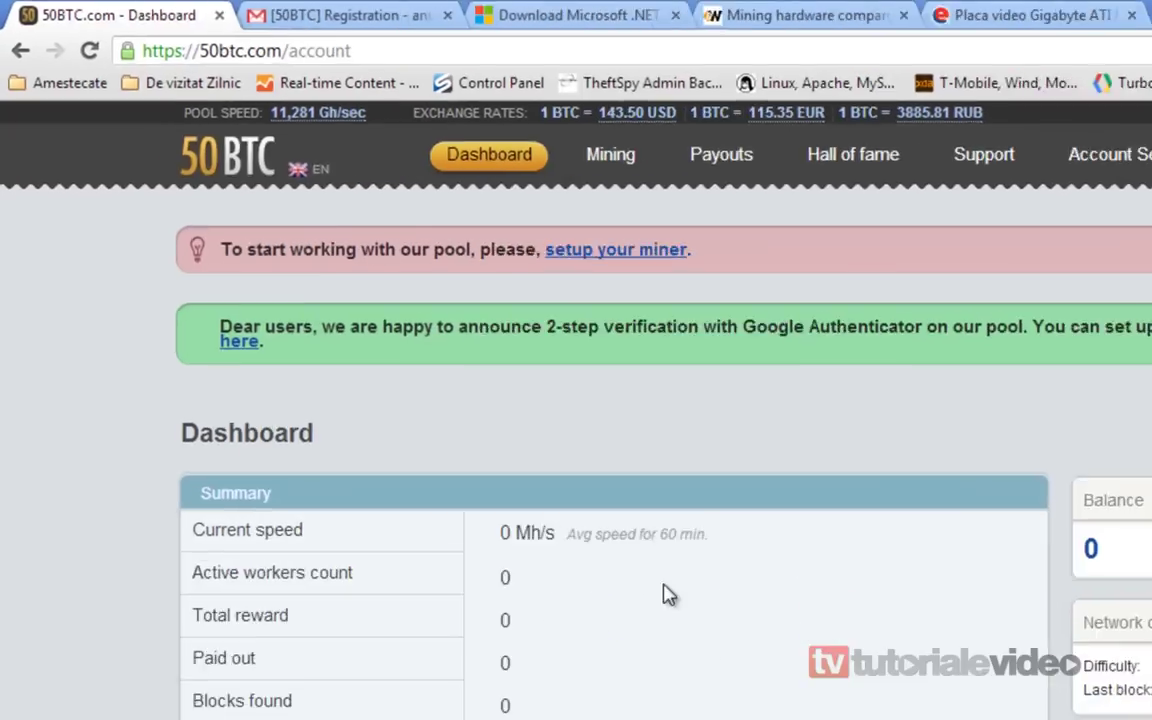
key(ctrl+f)
text(cacl)
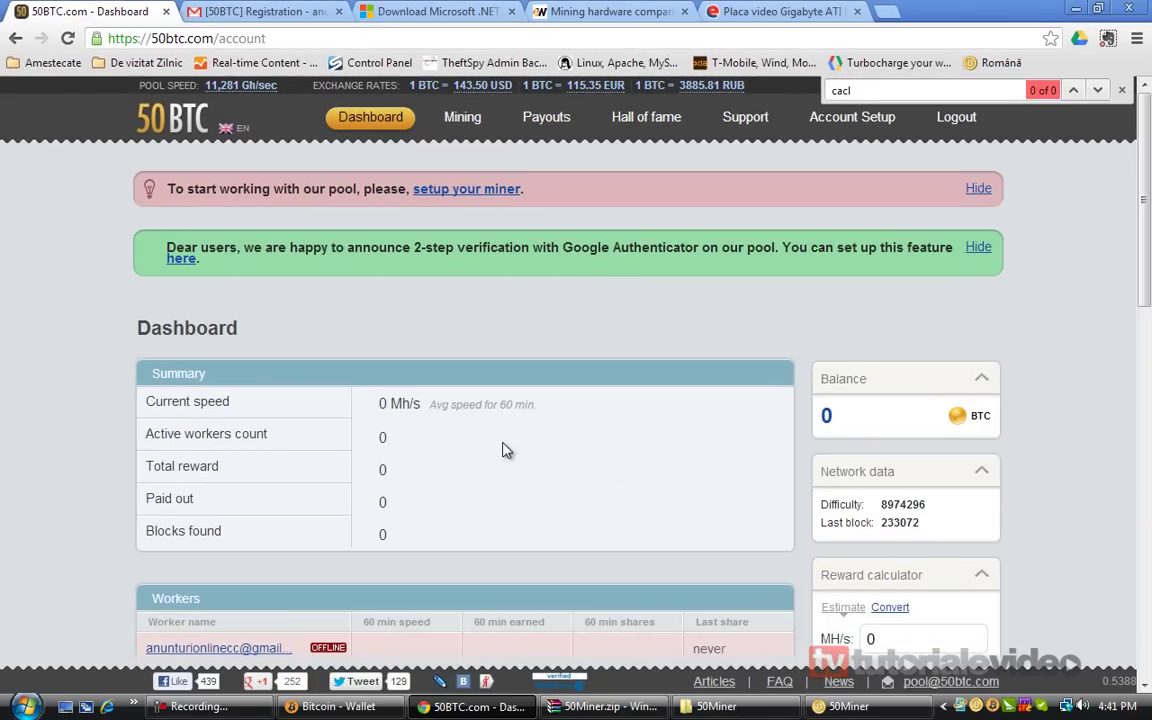
key(BackSpace)
text(lcu)
scroll(503, 450, down, 1)
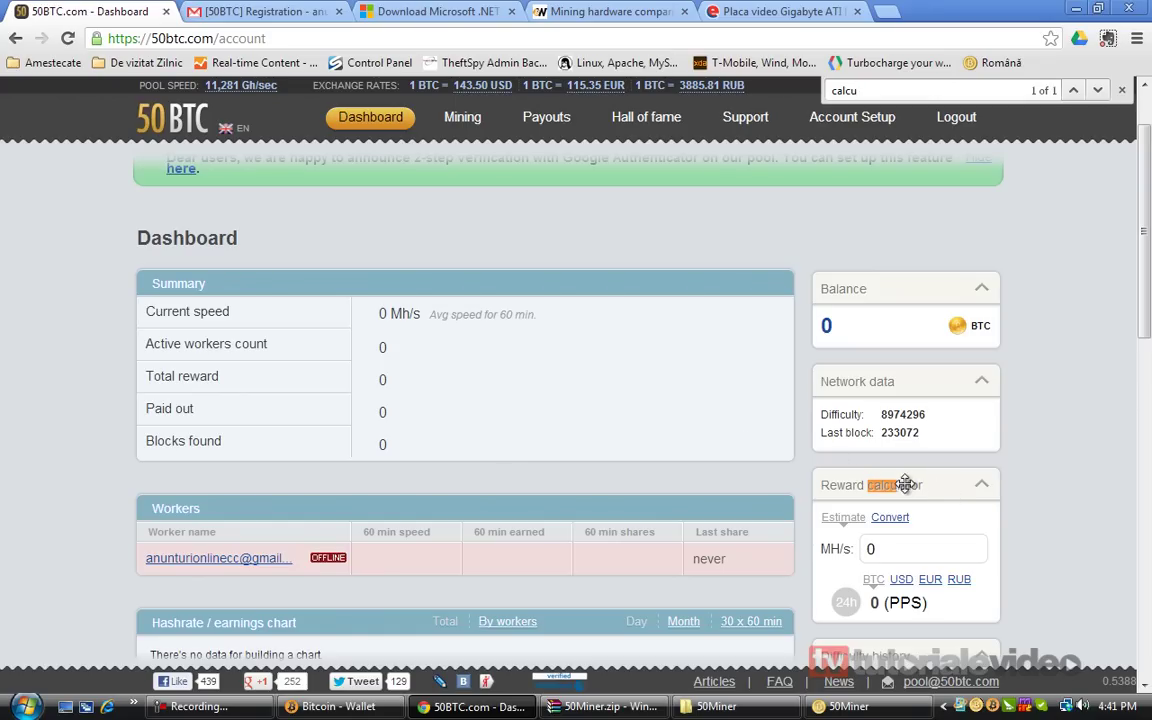
scroll(910, 470, down, 1)
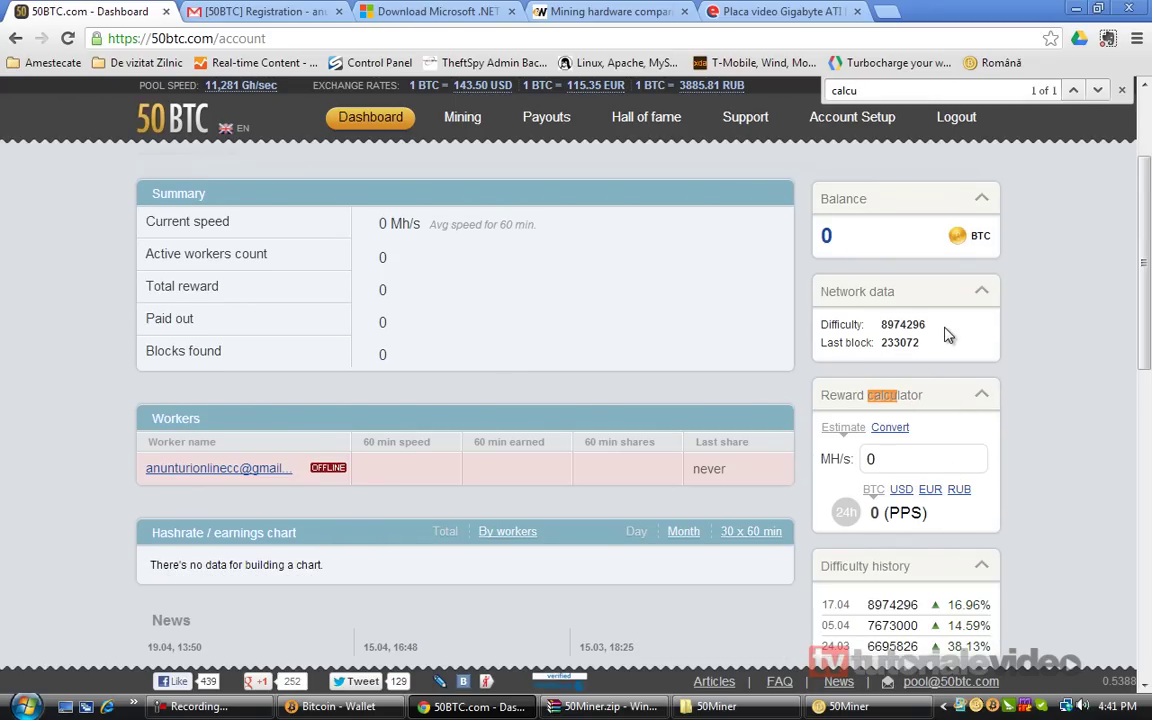
double_click(885, 324)
double_click(897, 343)
click(933, 383)
Enter 205 MH/s in the reward calculator, checking the HD 5770 rate in the comparison tab
click(916, 455)
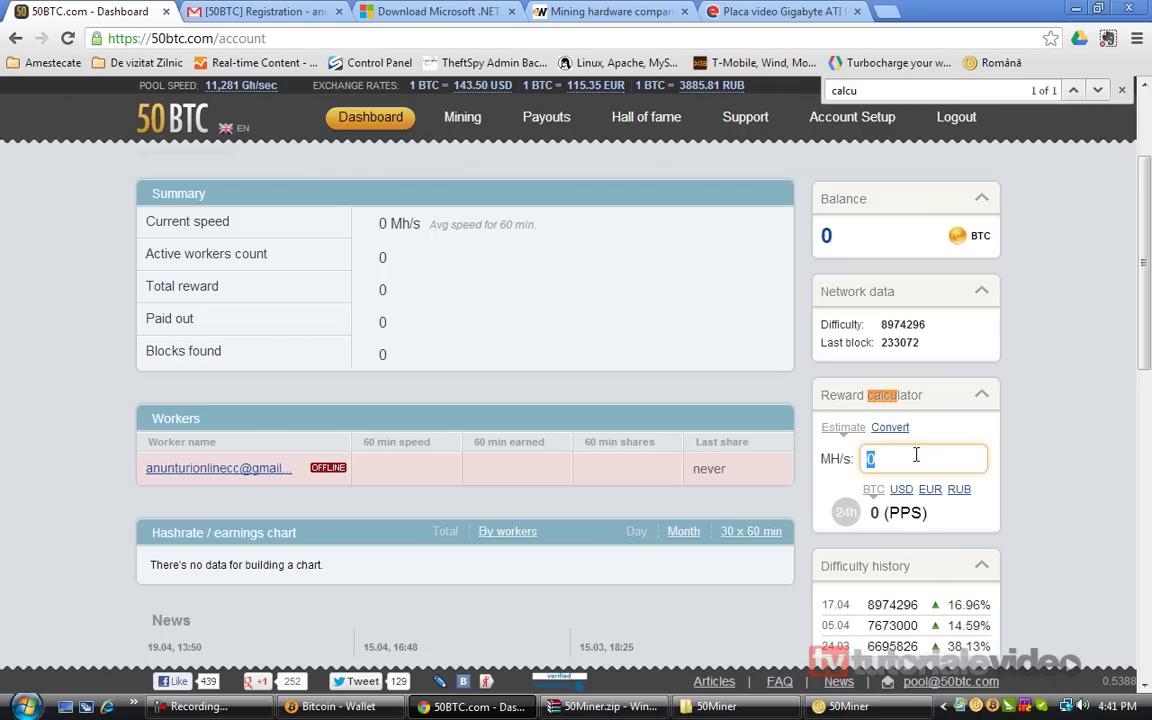
text(205)
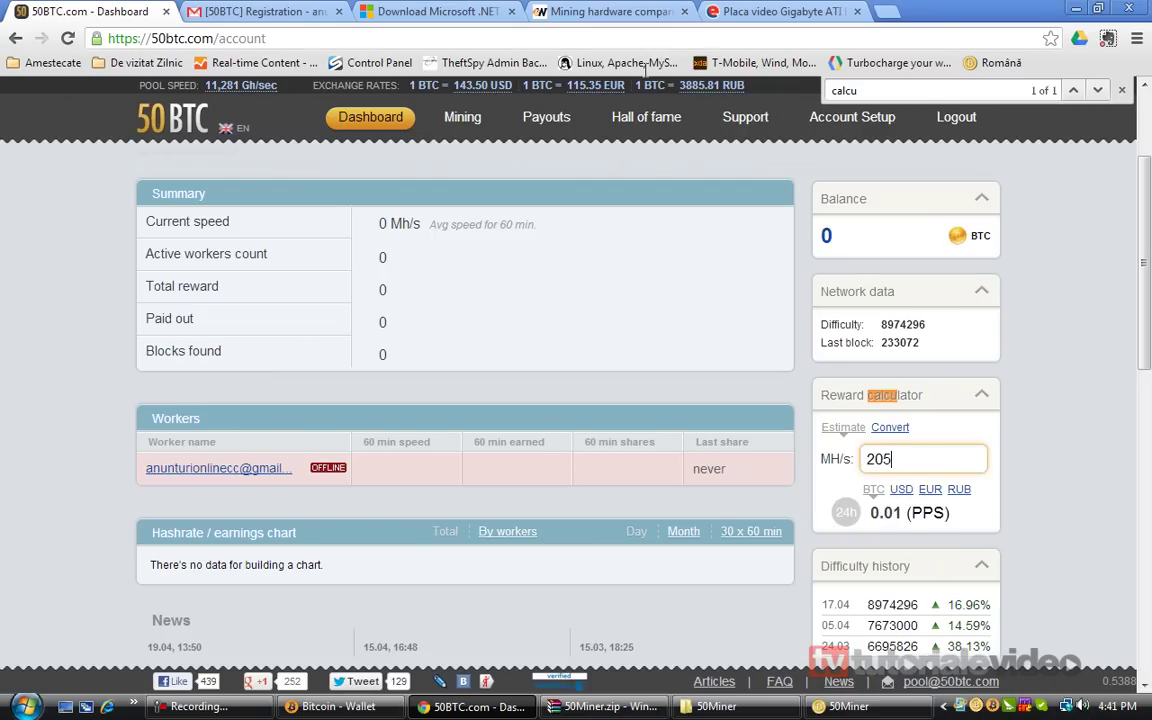
click(630, 8)
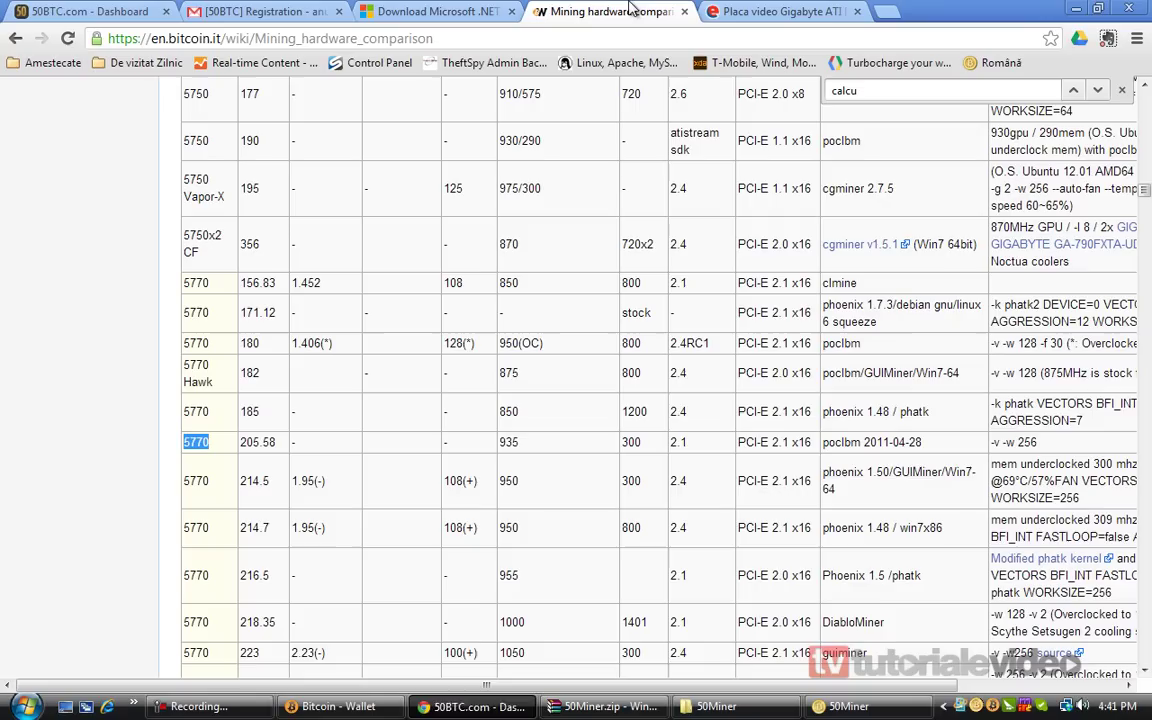
click(90, 11)
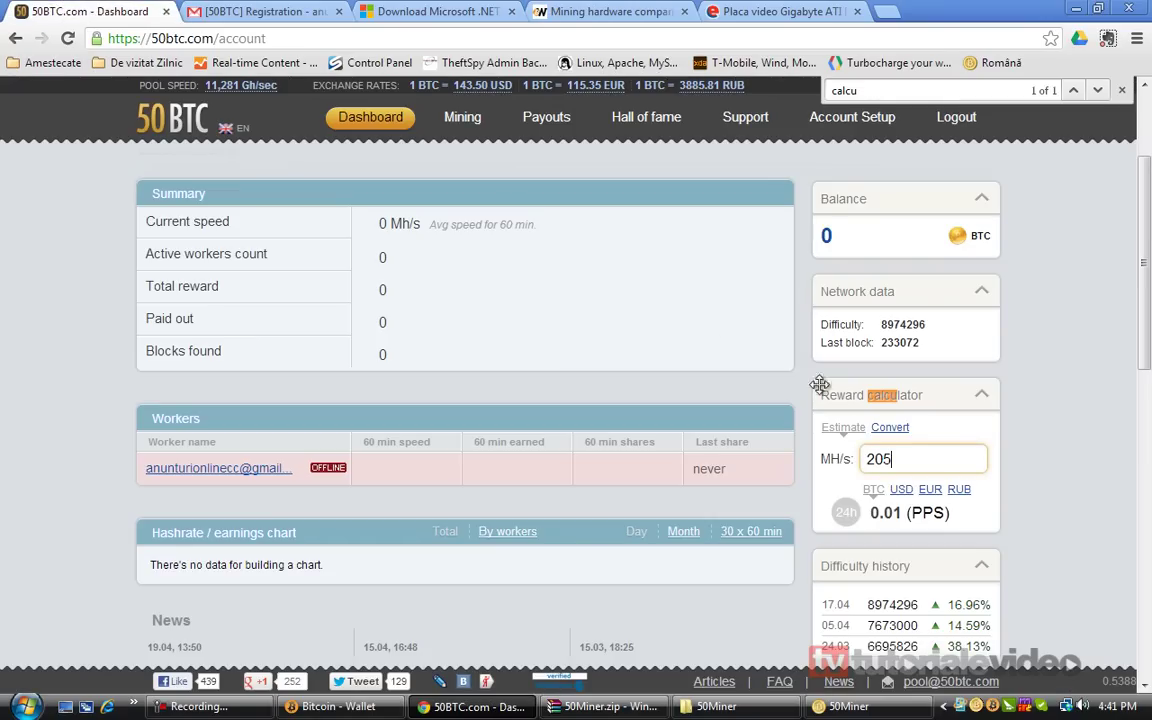
Compare the estimated daily reward in USD, BTC and EUR, settling on 1.6 USD
scroll(948, 459, down, 1)
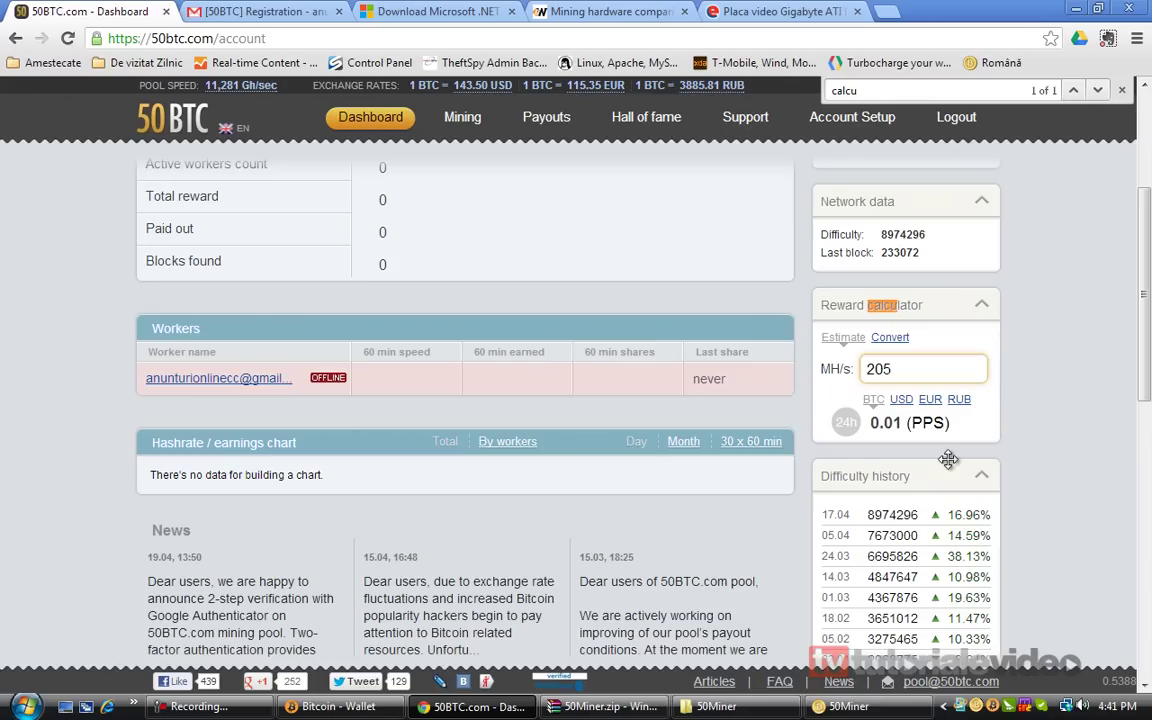
click(901, 399)
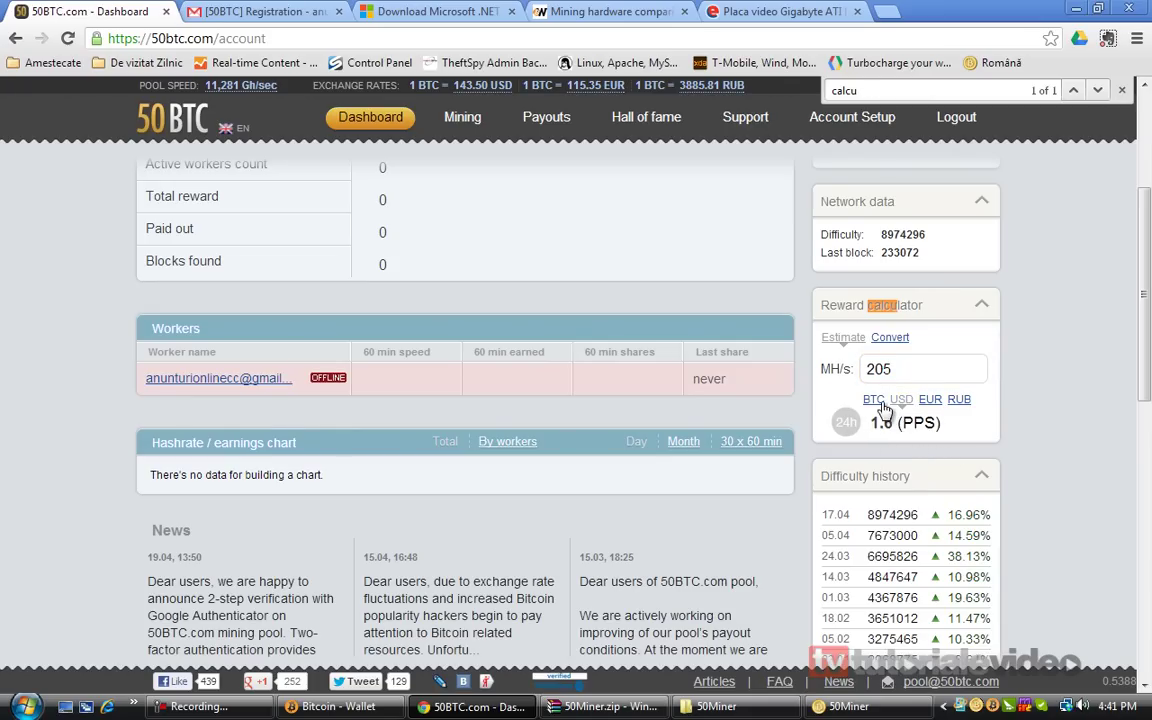
click(873, 399)
click(901, 399)
click(930, 399)
click(901, 400)
click(775, 11)
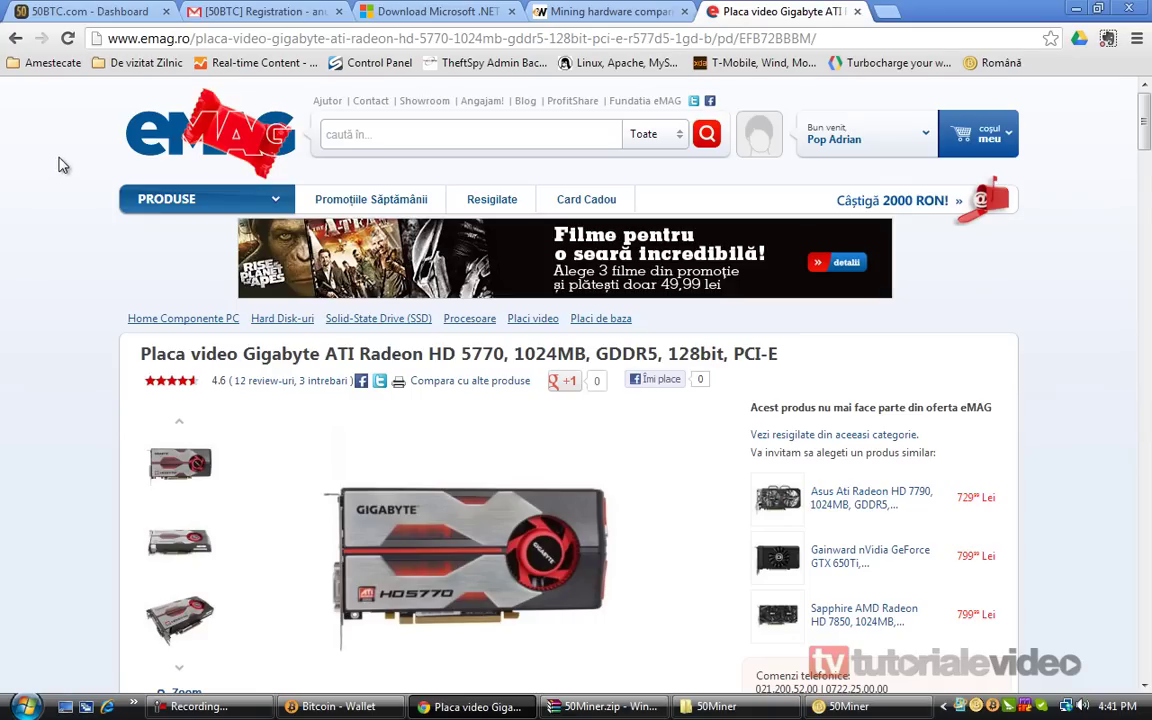
Check the MSI Radeon HD 5770 price listing from the '5770 pret' Google results
click(14, 39)
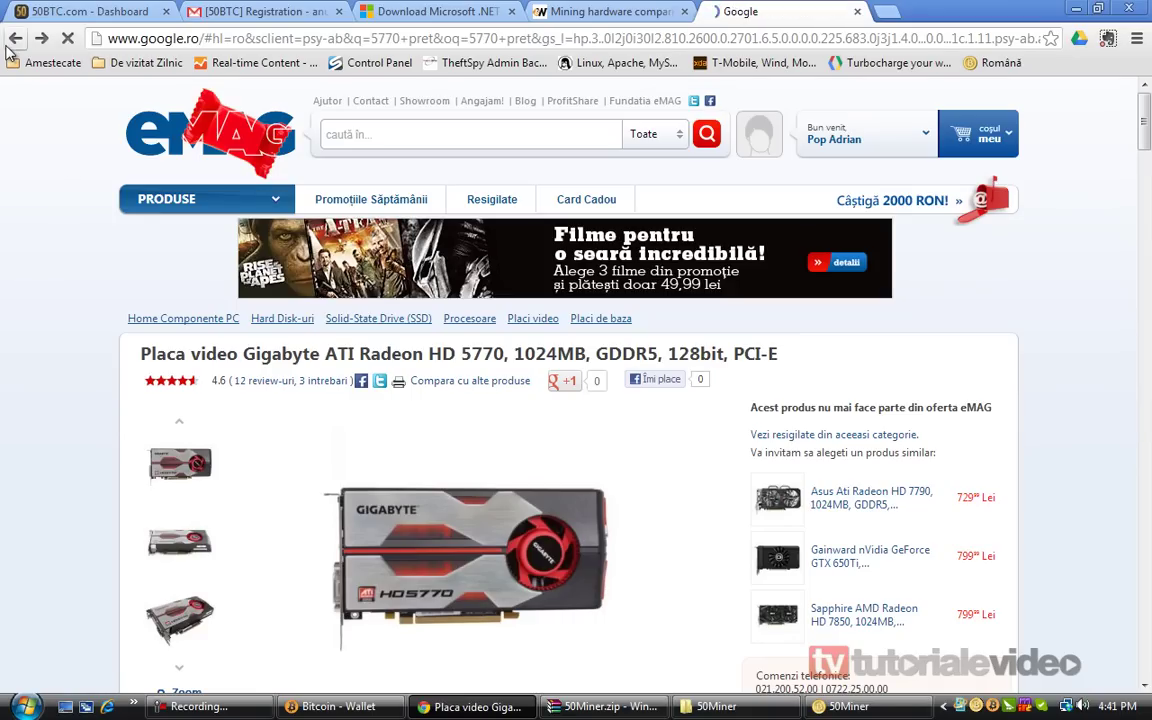
click(237, 134)
click(430, 440)
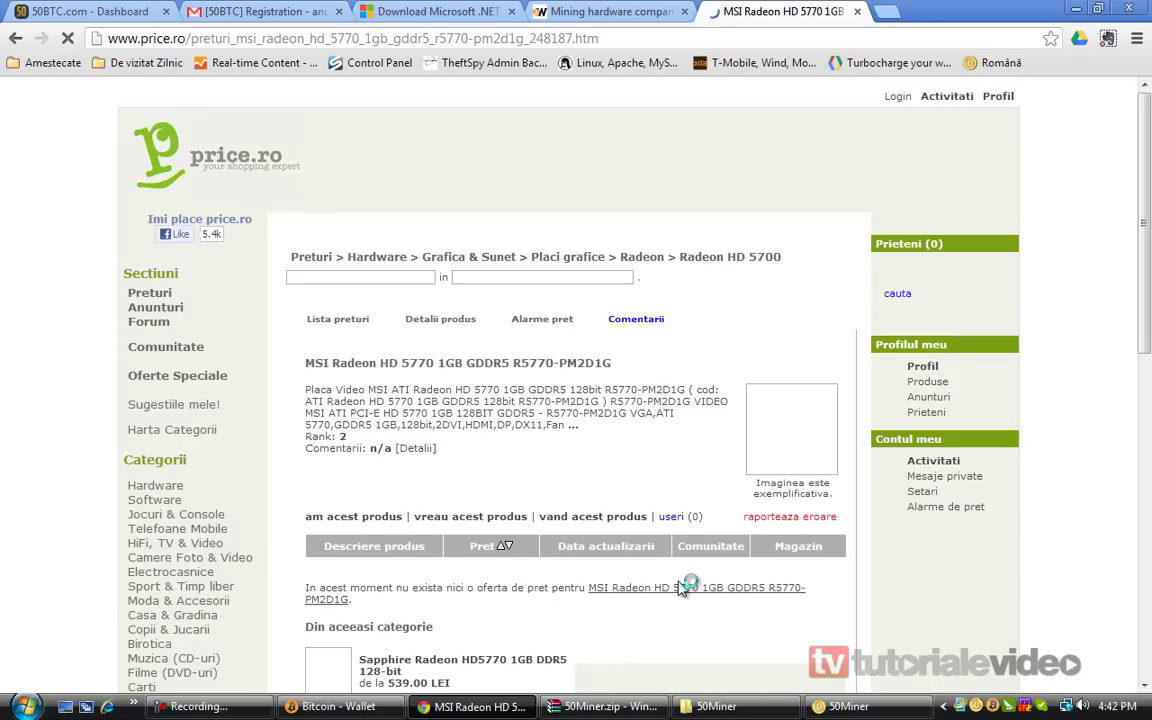
scroll(680, 587, down, 3)
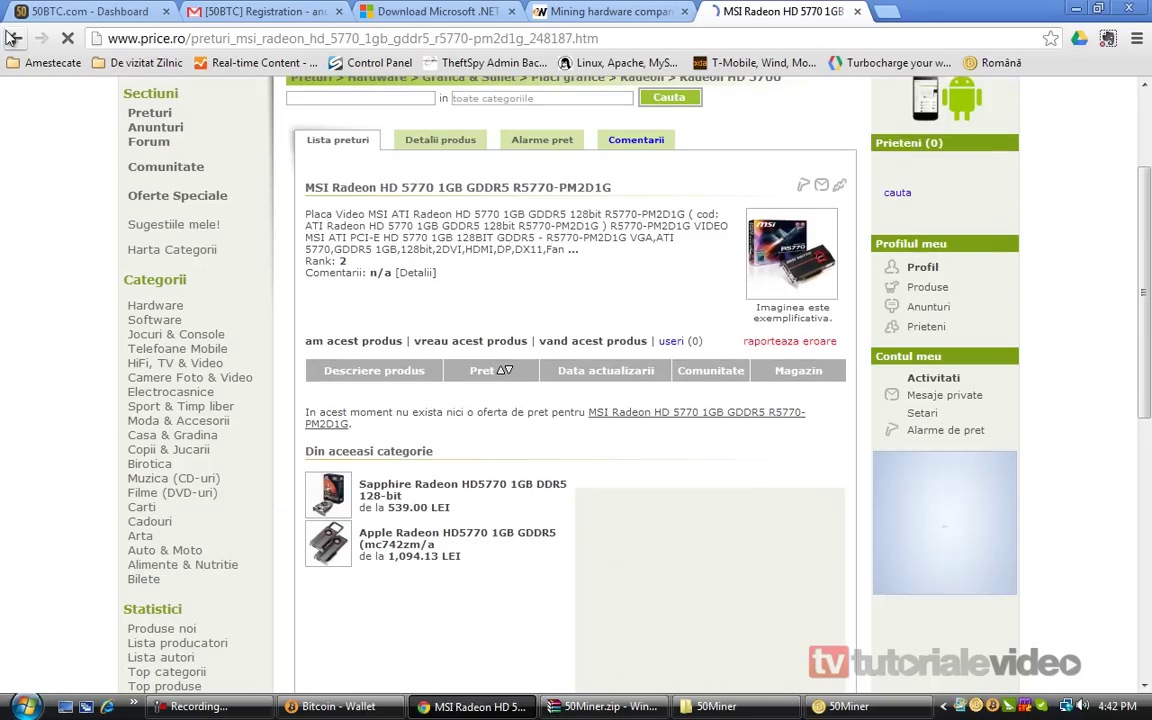
key(BackSpace)
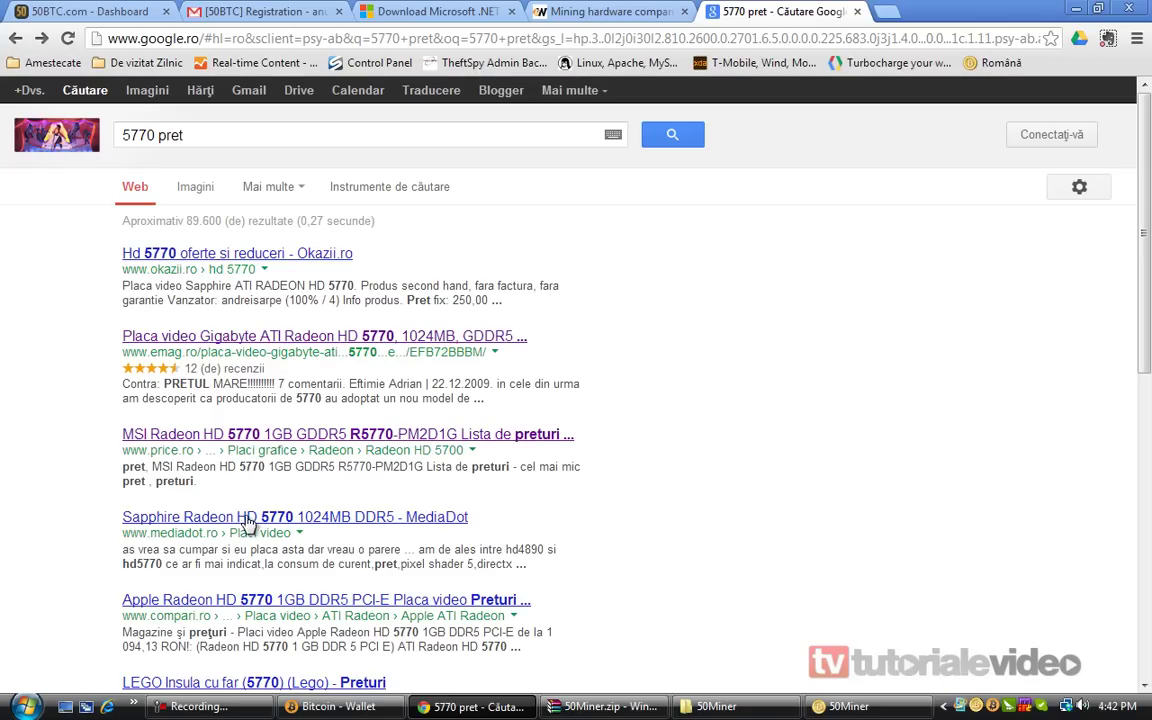
Find the best Radeon HD 5770 offer on compari.ro, 1 094,13 RON, then close that tab
click(259, 603)
scroll(8, 522, down, 1)
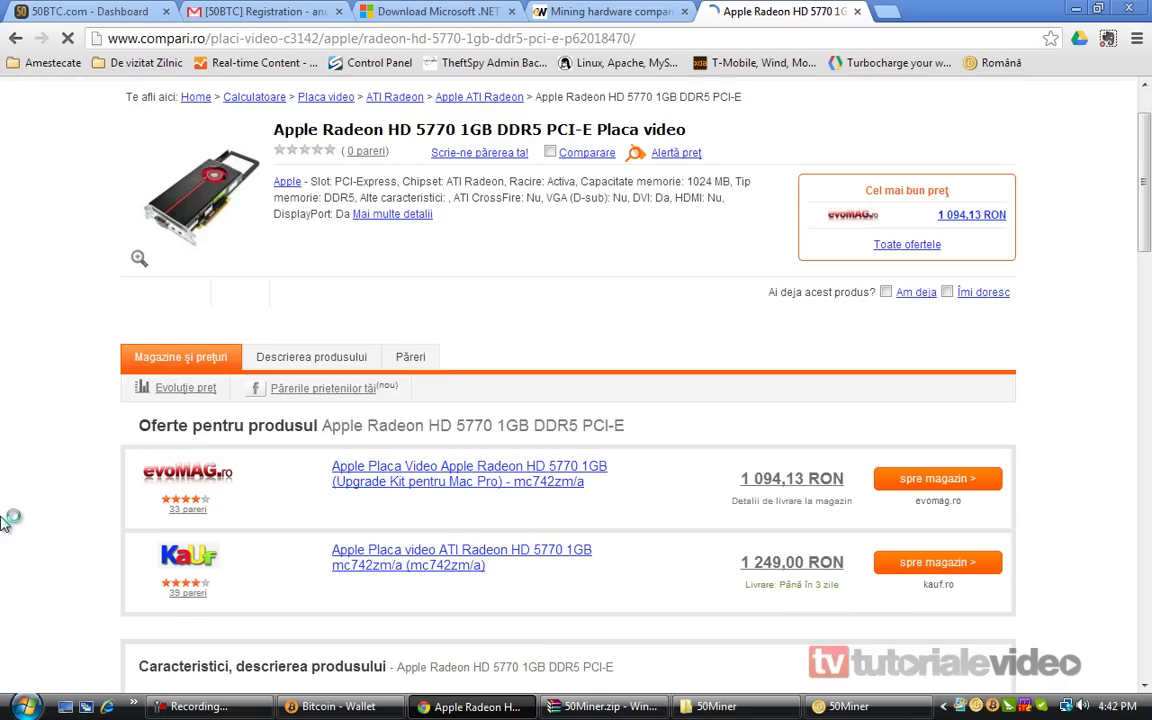
scroll(8, 522, down, 1)
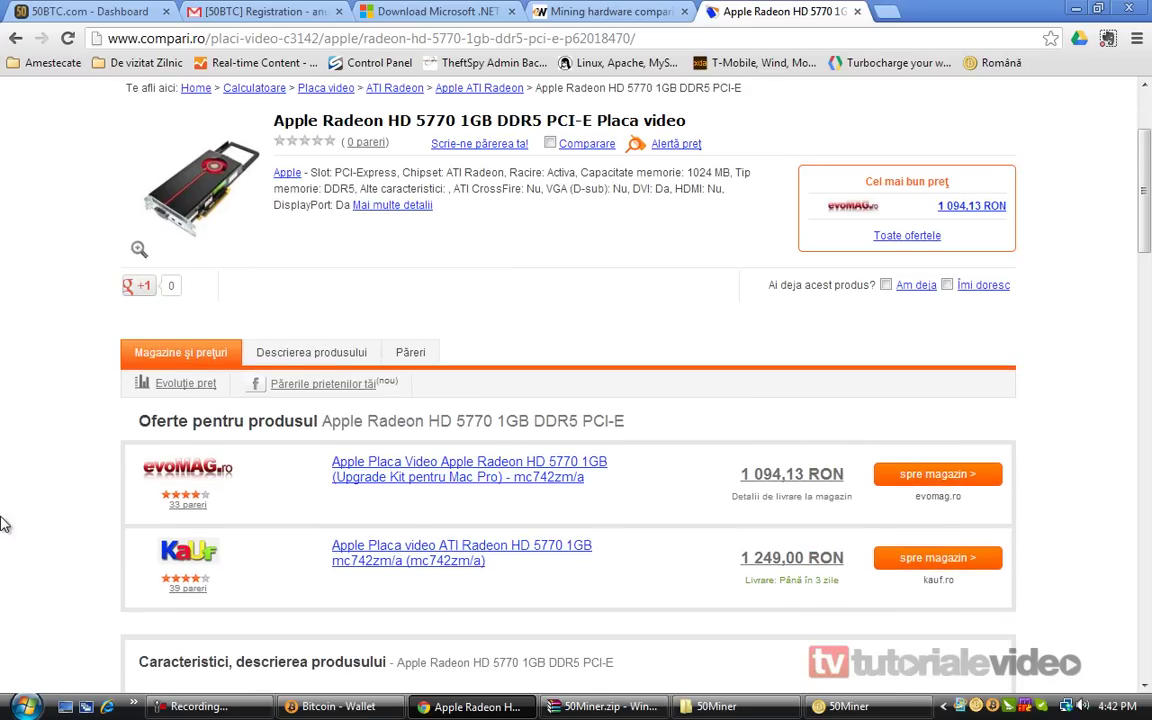
triple_click(728, 476)
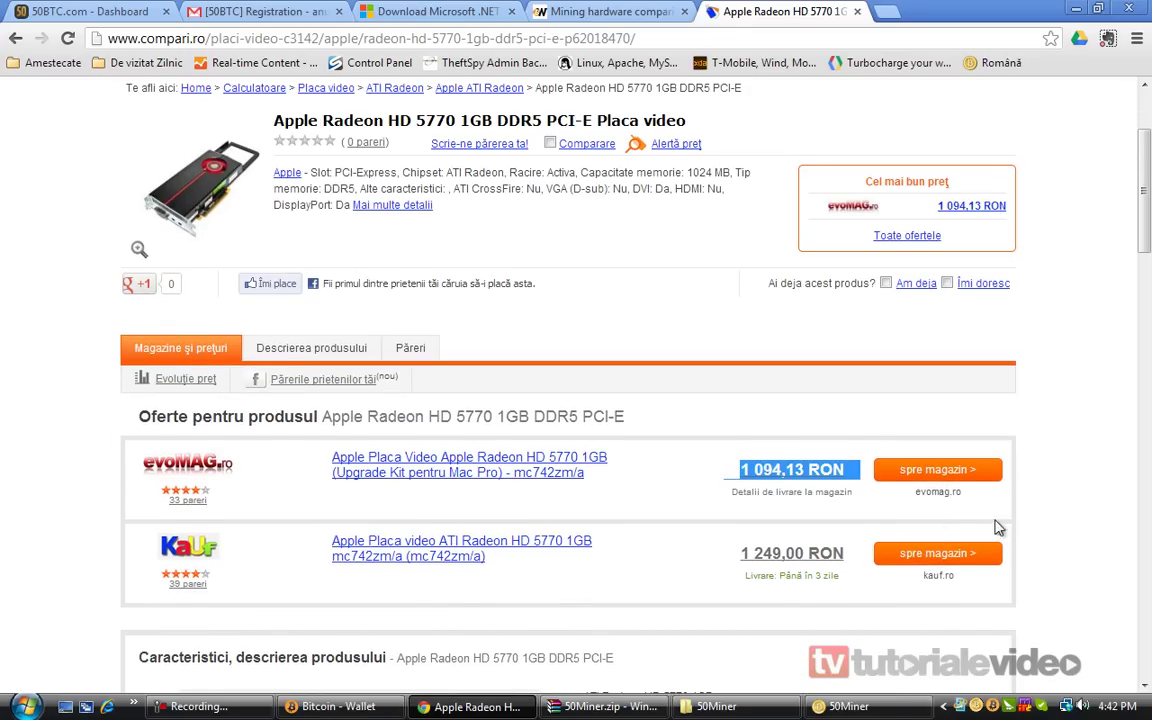
middle_click(772, 14)
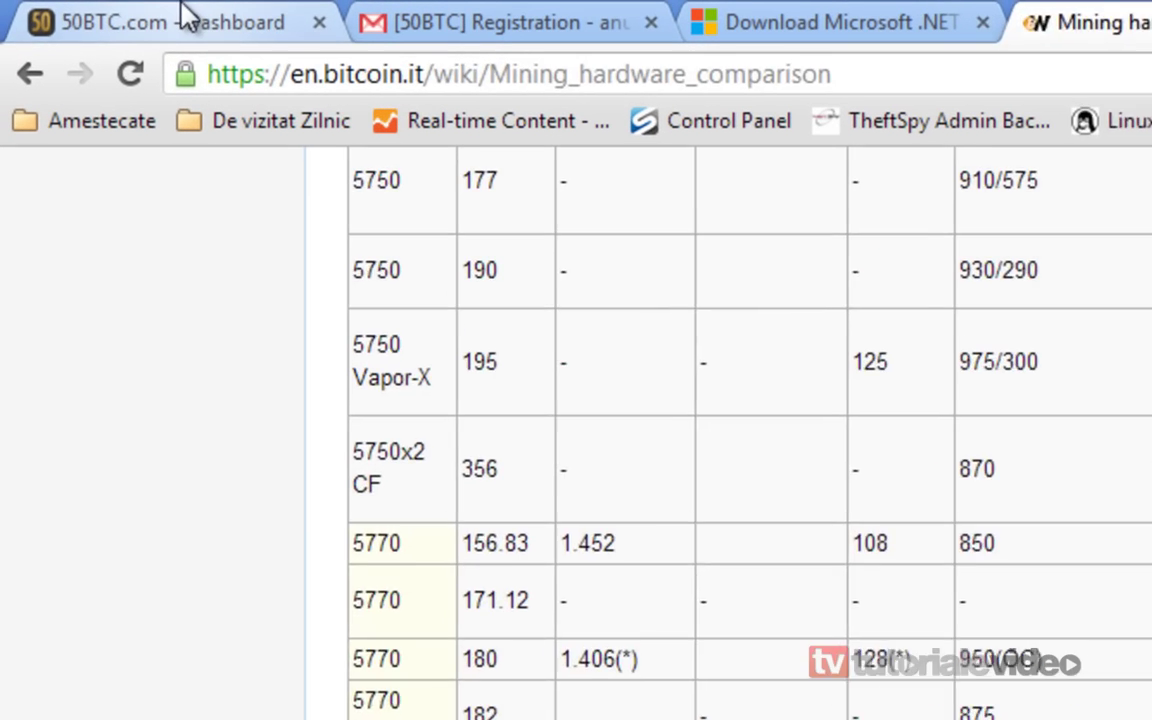
On the 50BTC dashboard, show the 205 MH/s reward estimate in BTC, about 0.01 per day
click(98, 10)
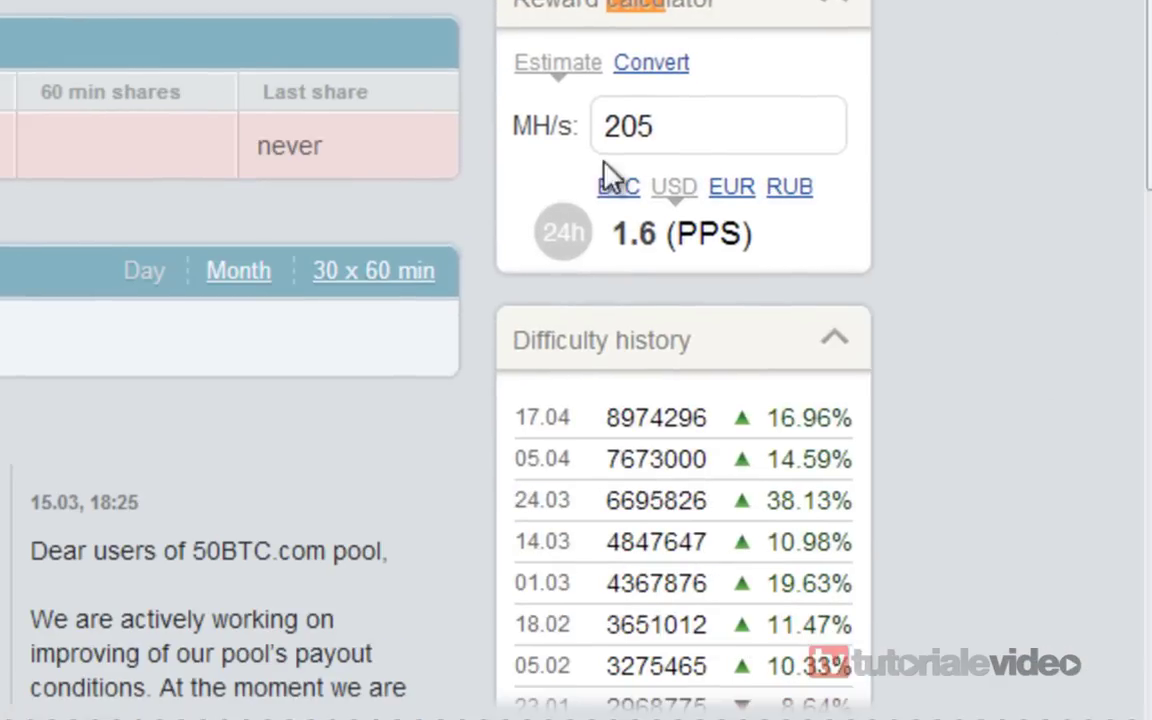
double_click(643, 115)
click(643, 115)
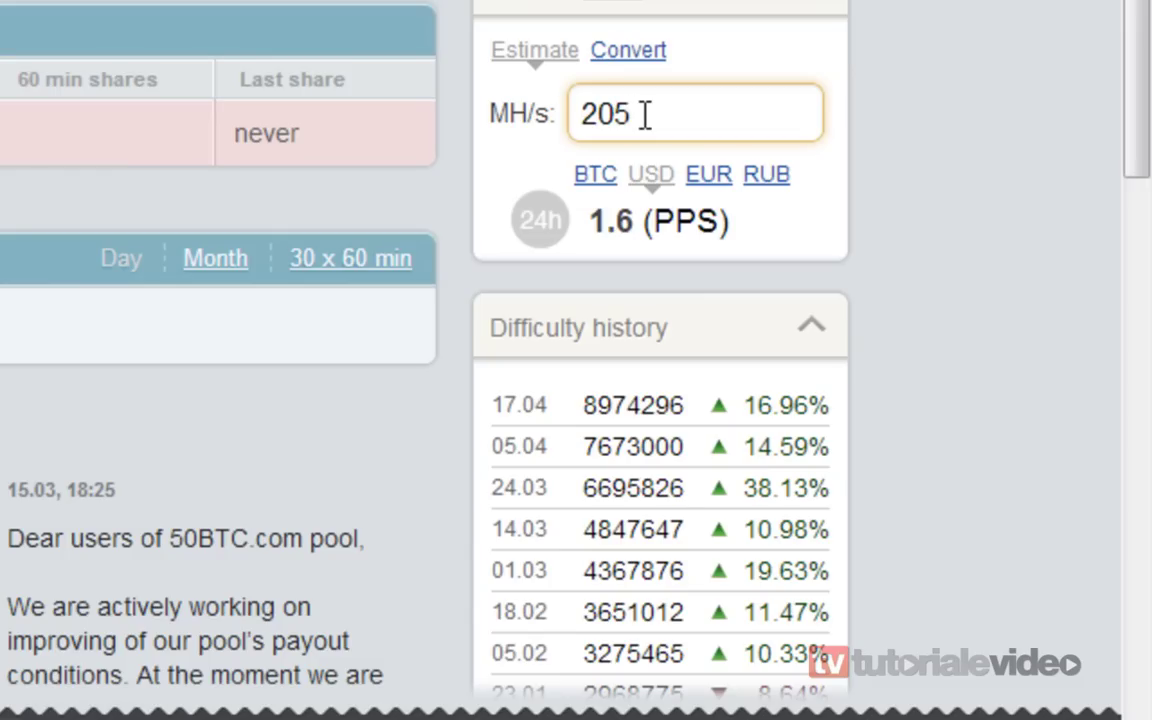
click(598, 180)
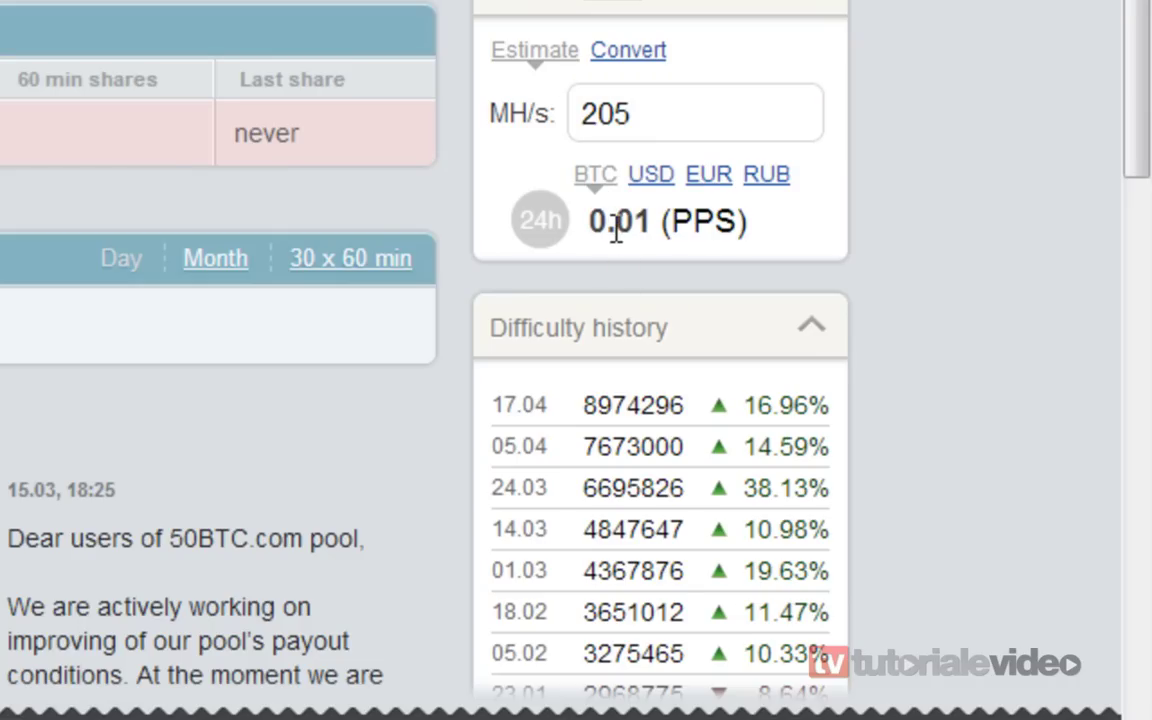
Launch Windows Calculator by searching 'calc' from the Start menu
key(super)
text(calc)
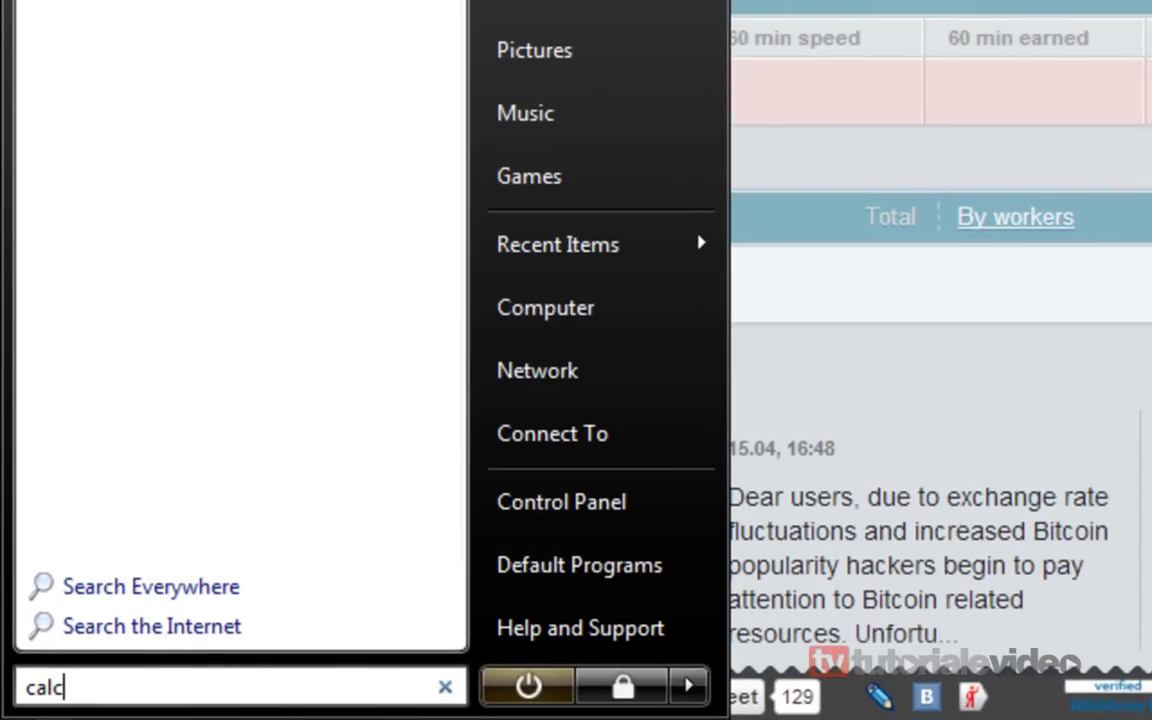
key(Return)
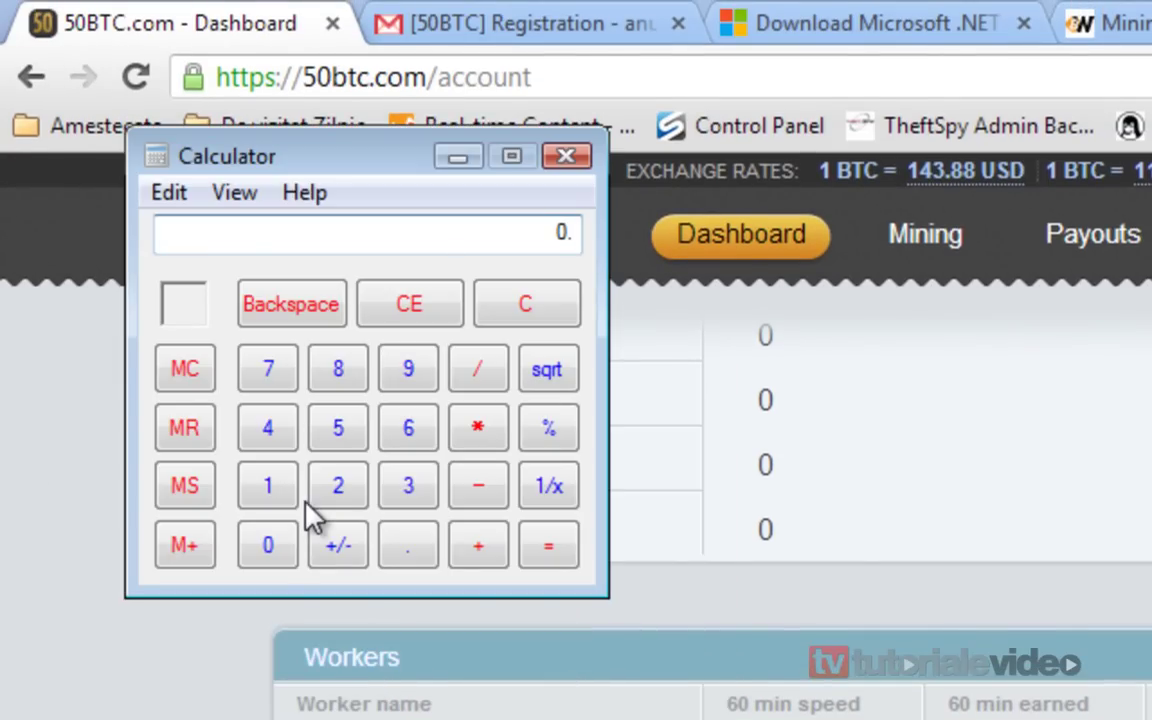
Calculate monthly earnings: 0.01 BTC × 30 days = 0.3 BTC, times 143 USD = 42.9
text(.01)
key(Escape)
text(3)
key(Escape)
text(.3)
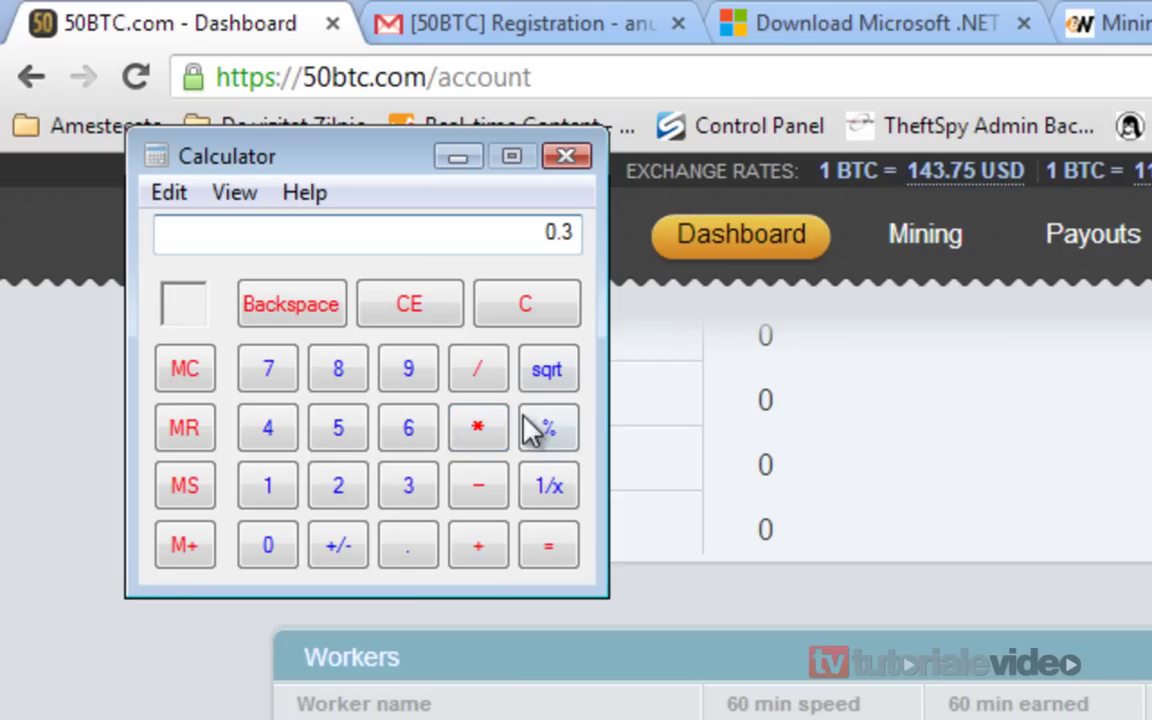
click(478, 428)
text(143.)
key(Return)
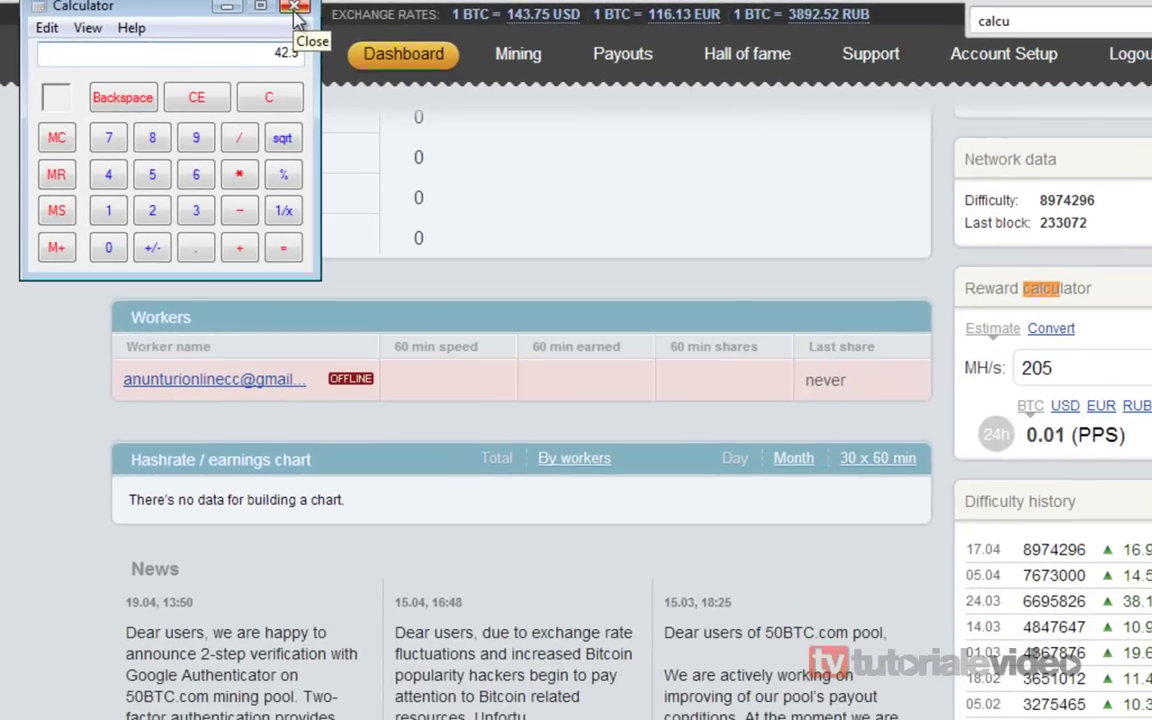
Close Calculator to return to the 50BTC dashboard
click(295, 10)
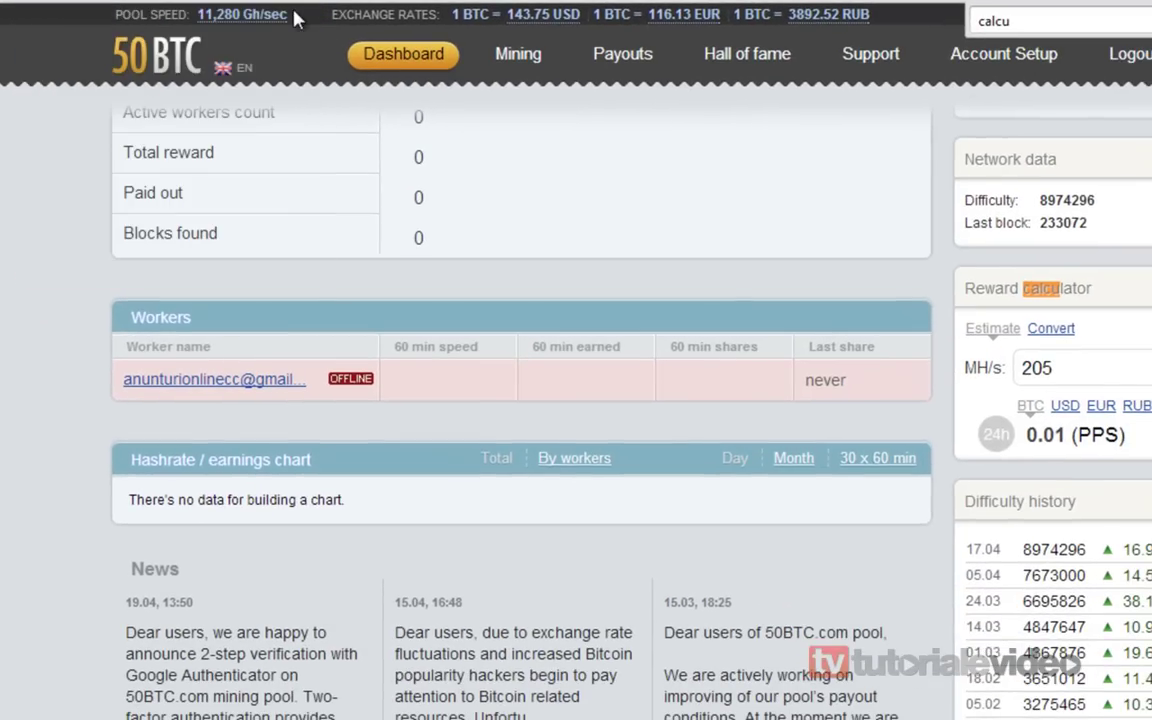